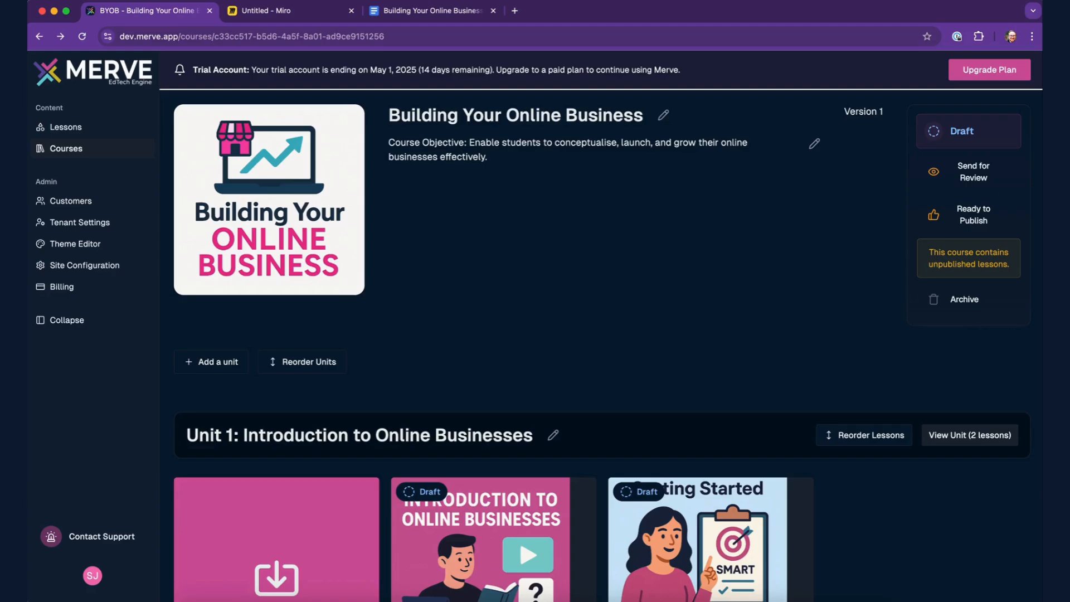
Look over the Building Your Online Business course page and open the Theme Editor.
scroll(476, 328, down, 4)
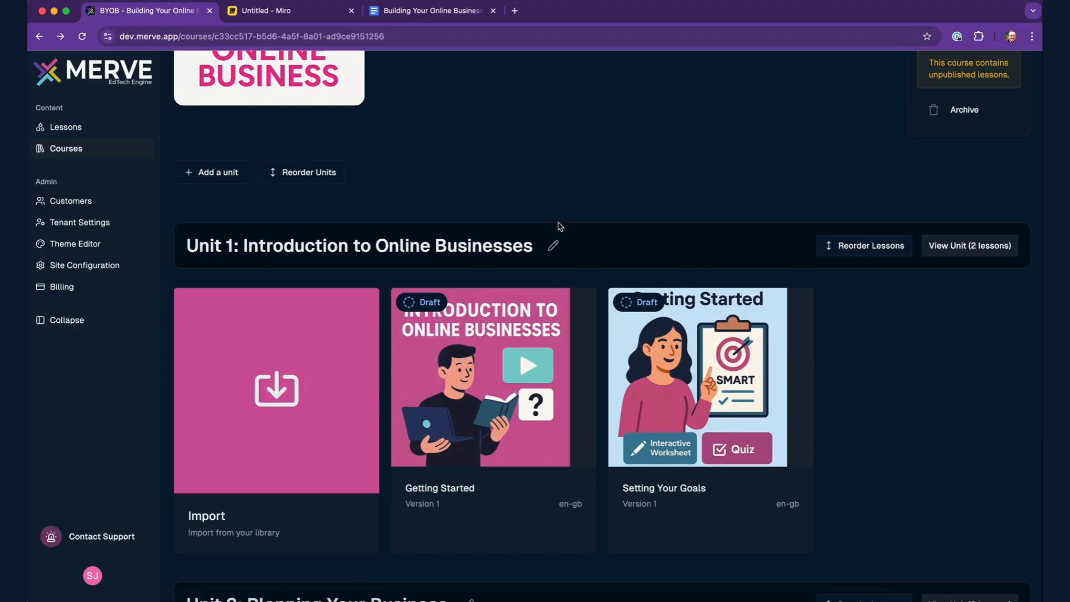
scroll(559, 226, up, 4)
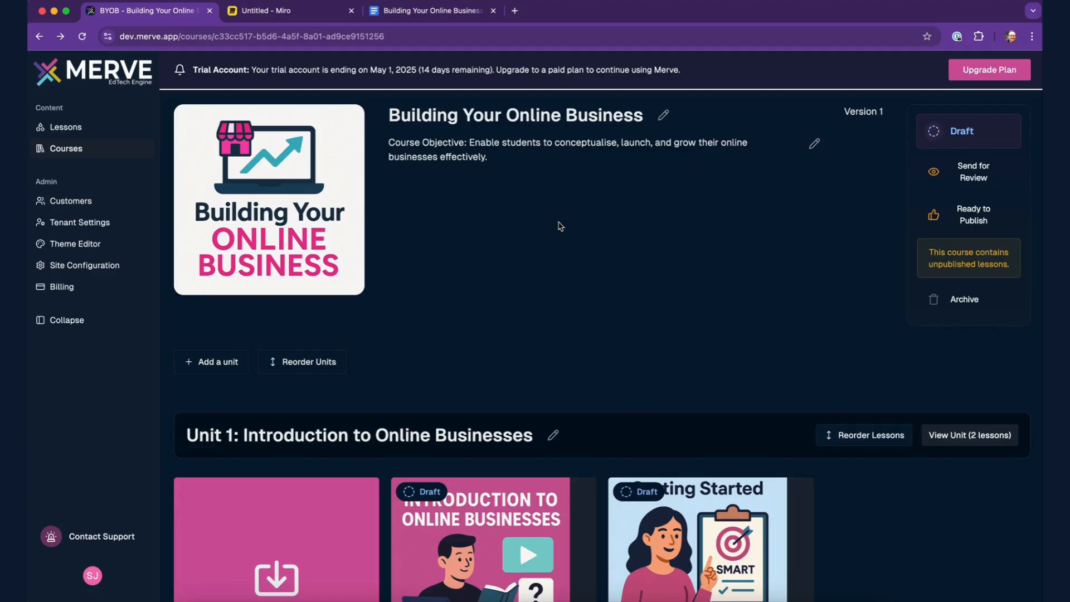
click(89, 251)
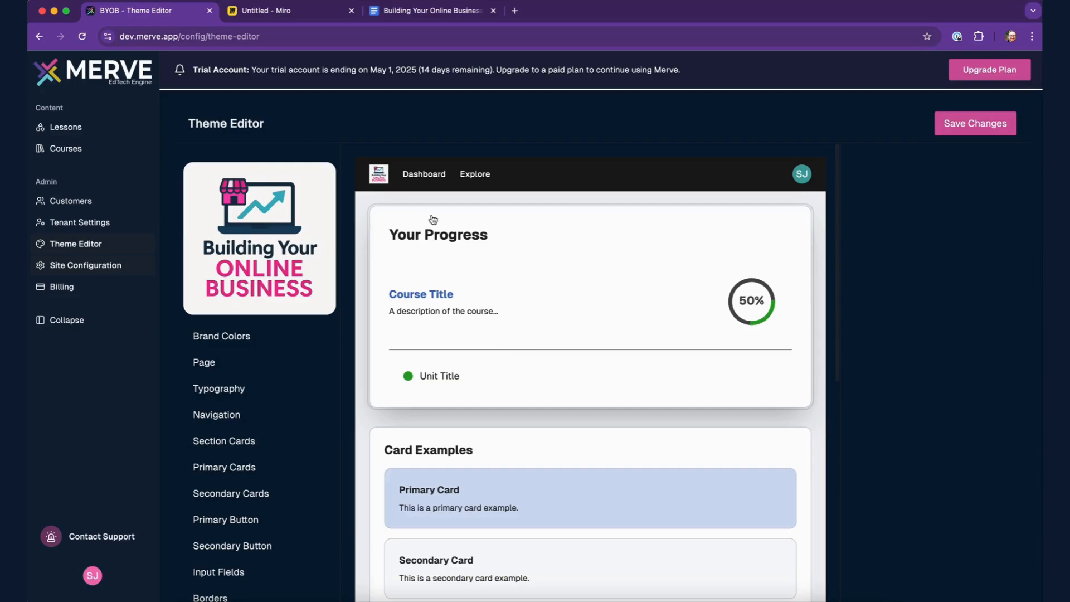
Inspect the theme's colour settings for Section Cards and Primary Button.
click(538, 240)
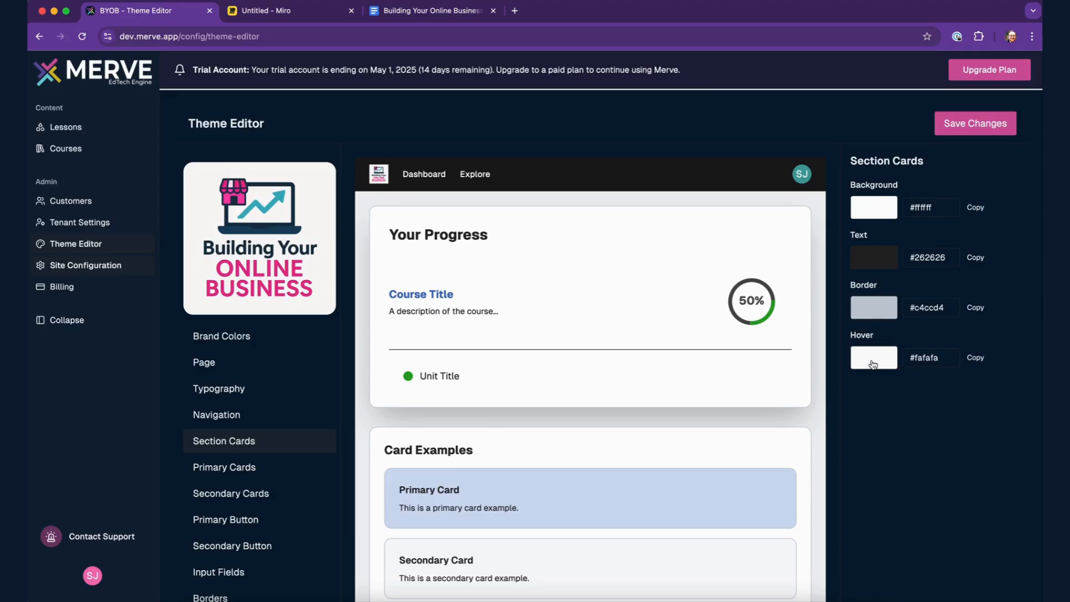
scroll(234, 490, down, 3)
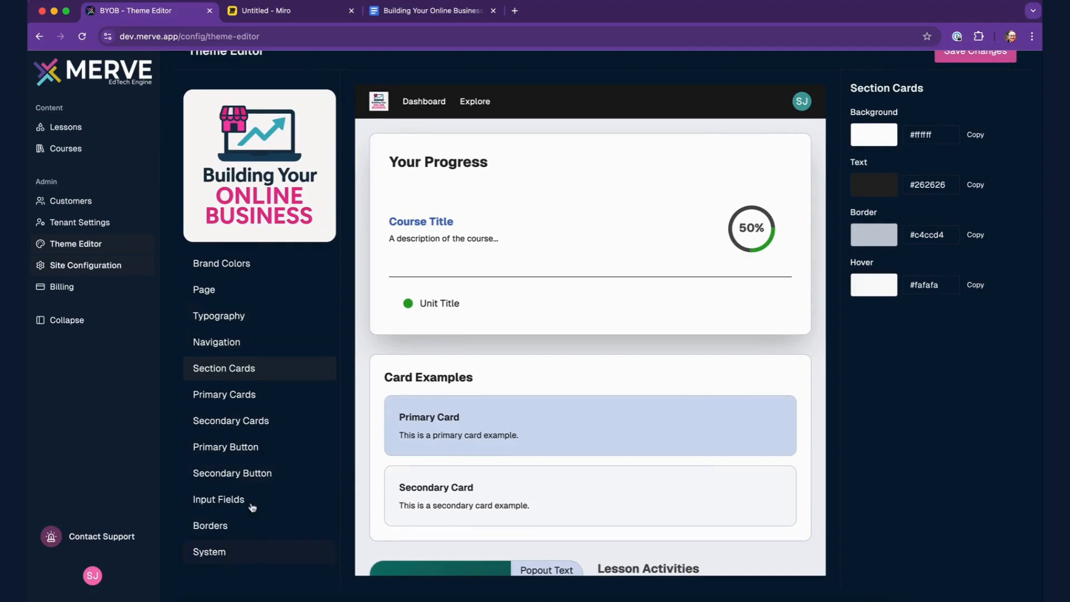
click(251, 452)
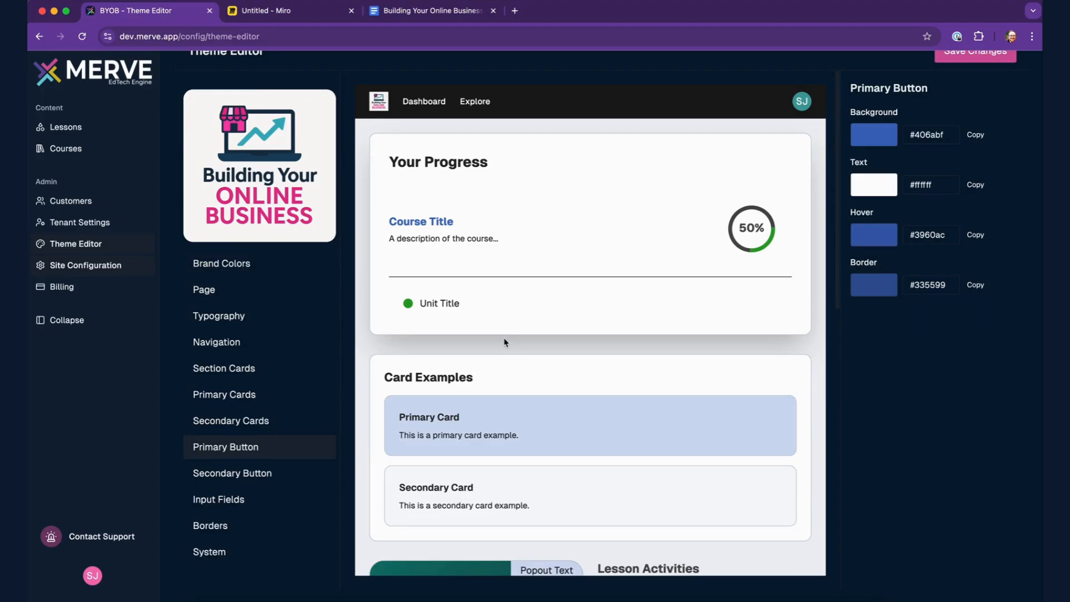
scroll(504, 339, up, 3)
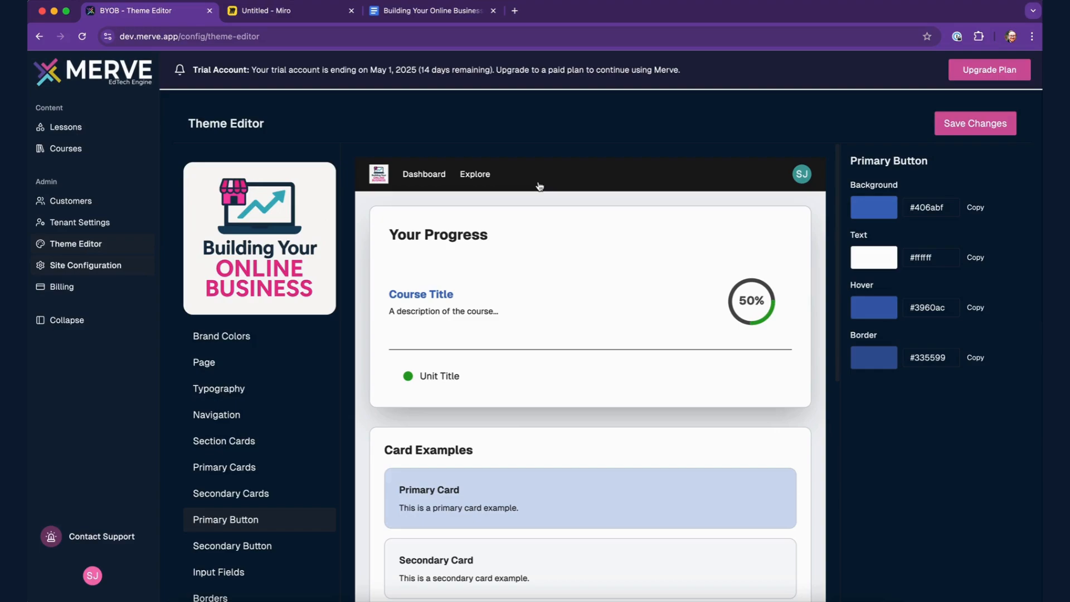
Set the navigation bar's background to the light blue #d4f0f3.
click(540, 185)
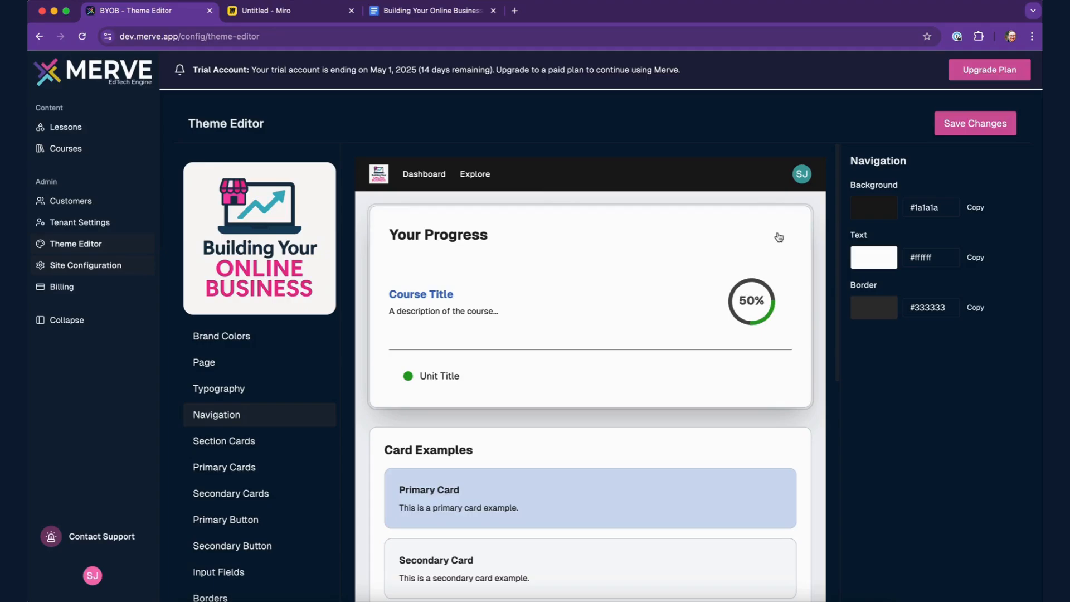
click(872, 216)
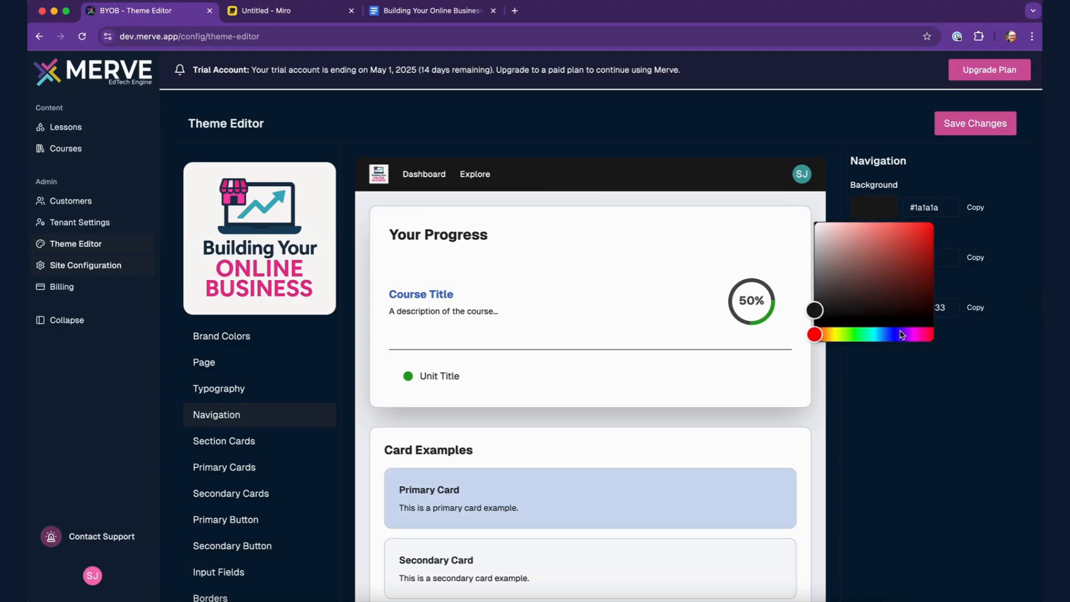
drag(902, 334, 915, 338)
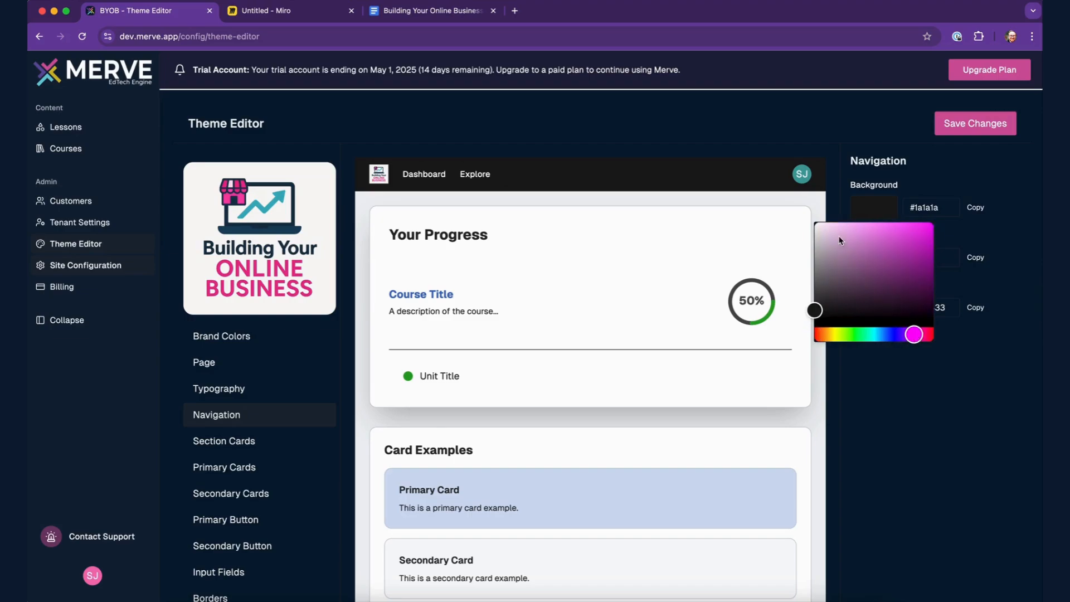
drag(840, 241, 841, 231)
click(896, 337)
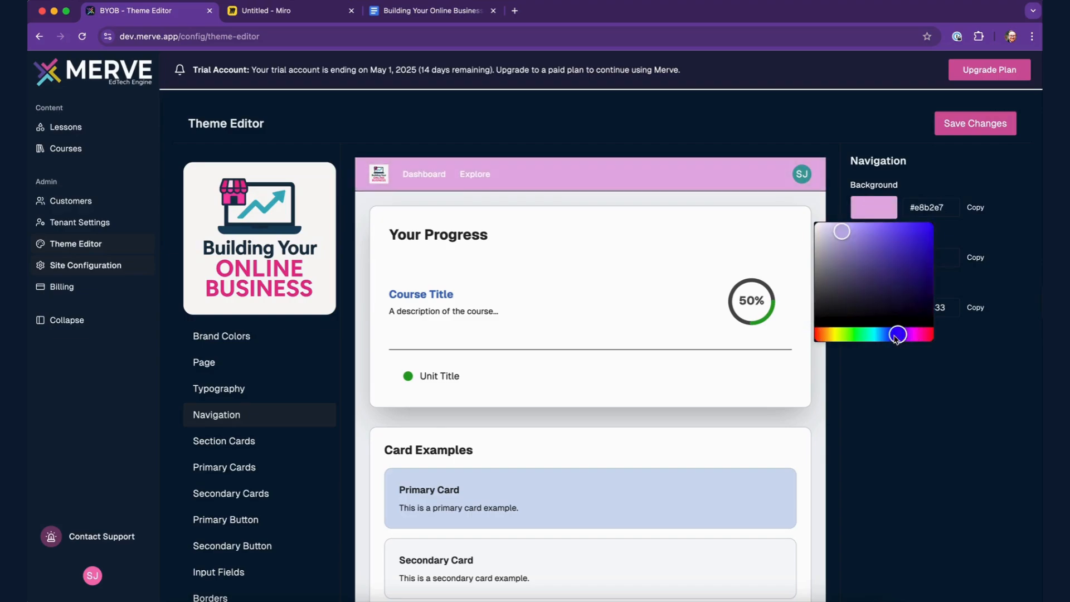
drag(896, 338, 877, 337)
drag(879, 240, 830, 231)
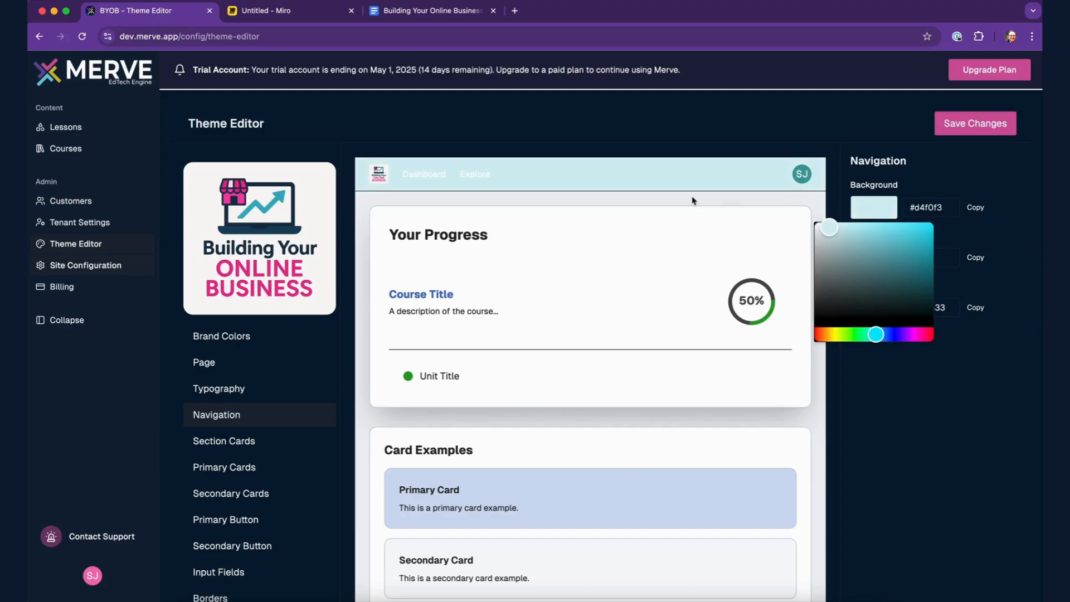
click(628, 143)
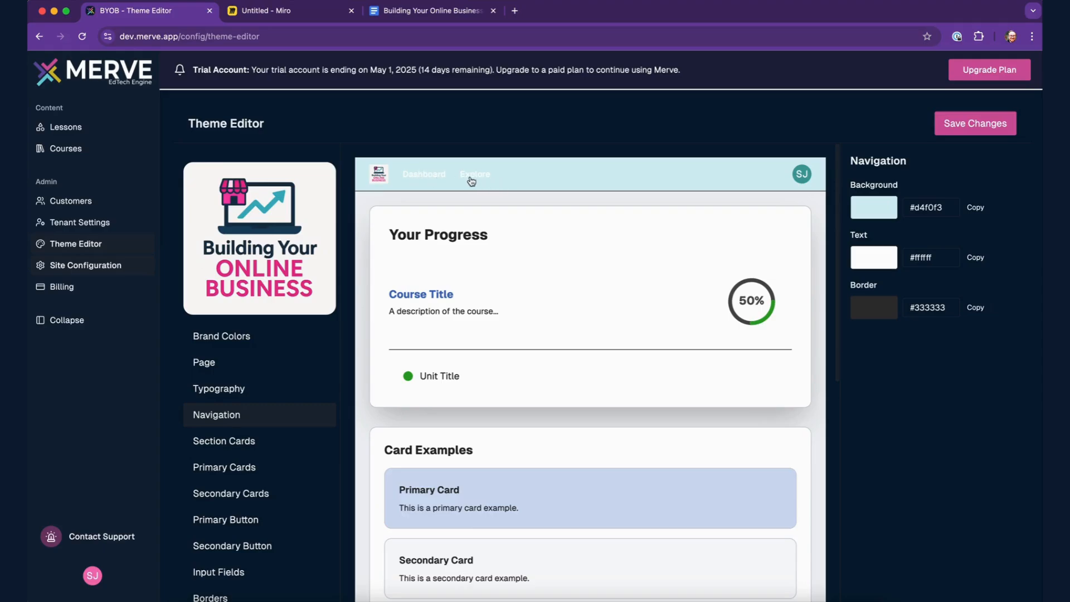
Set the navigation text colour to the dark grey #212121.
click(856, 266)
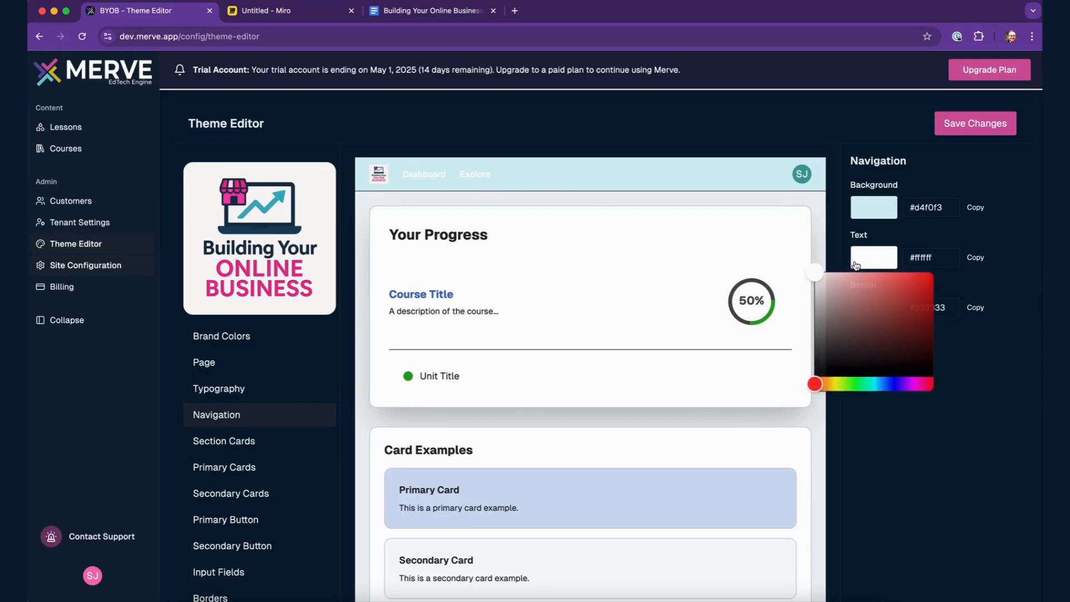
drag(840, 311, 813, 358)
click(811, 137)
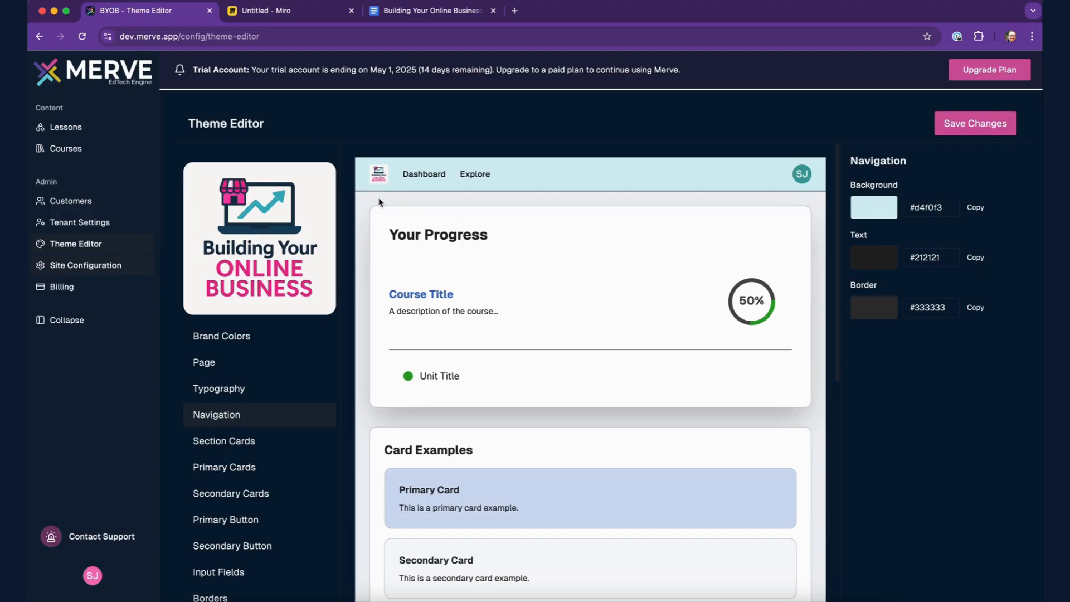
Set the page's Background Start colour to the pale cream #fcfcf1.
click(380, 200)
click(872, 217)
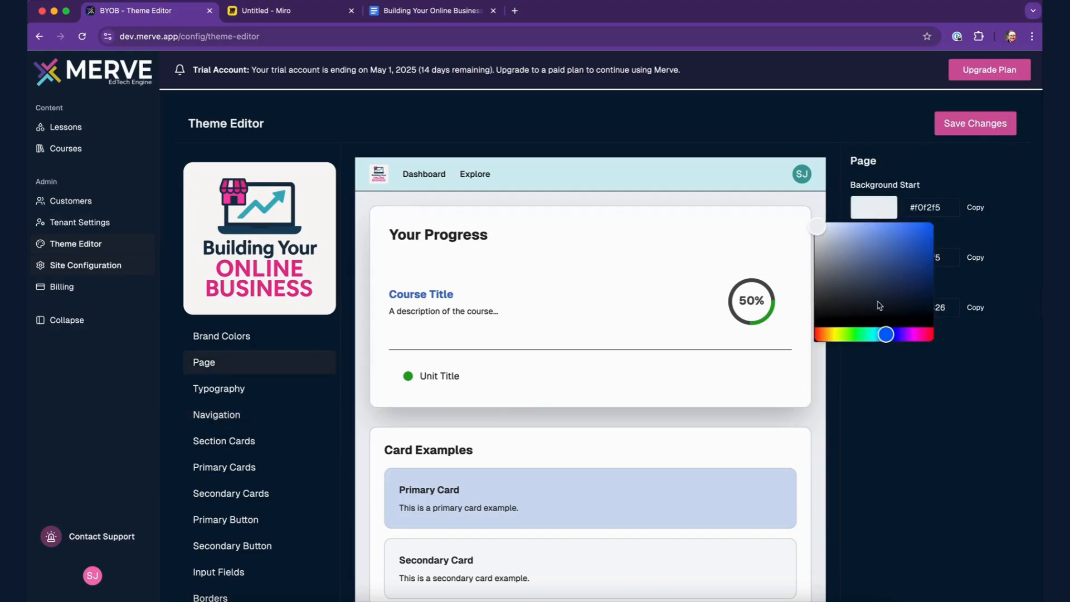
drag(886, 334, 915, 336)
drag(895, 284, 820, 224)
click(835, 334)
click(825, 132)
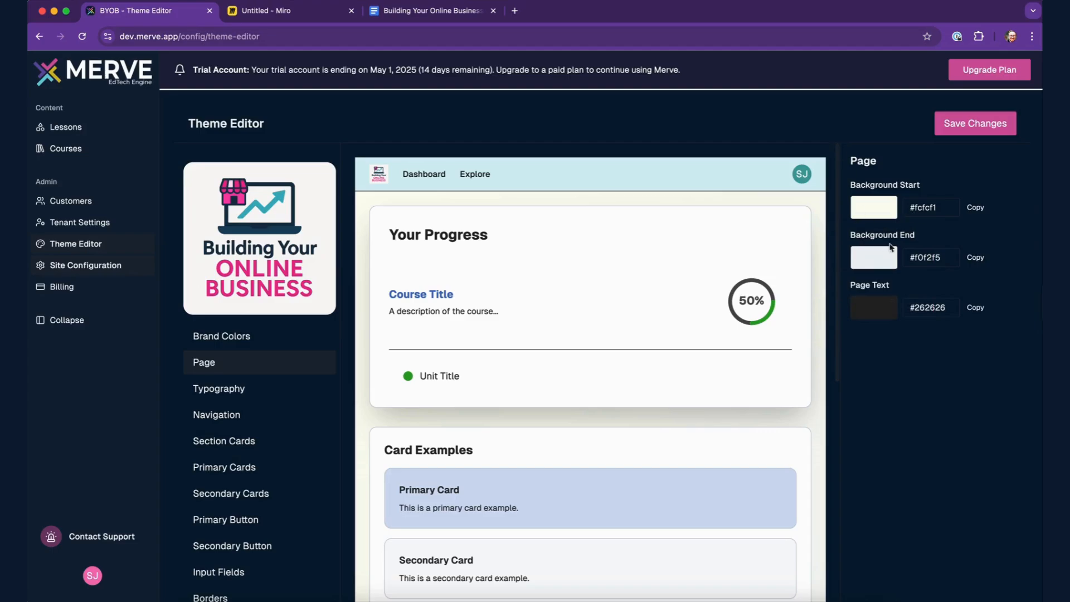
Try the bright blue #0968f7 as the page's Background End colour and review the gradient throughout the preview.
scroll(638, 344, down, 10)
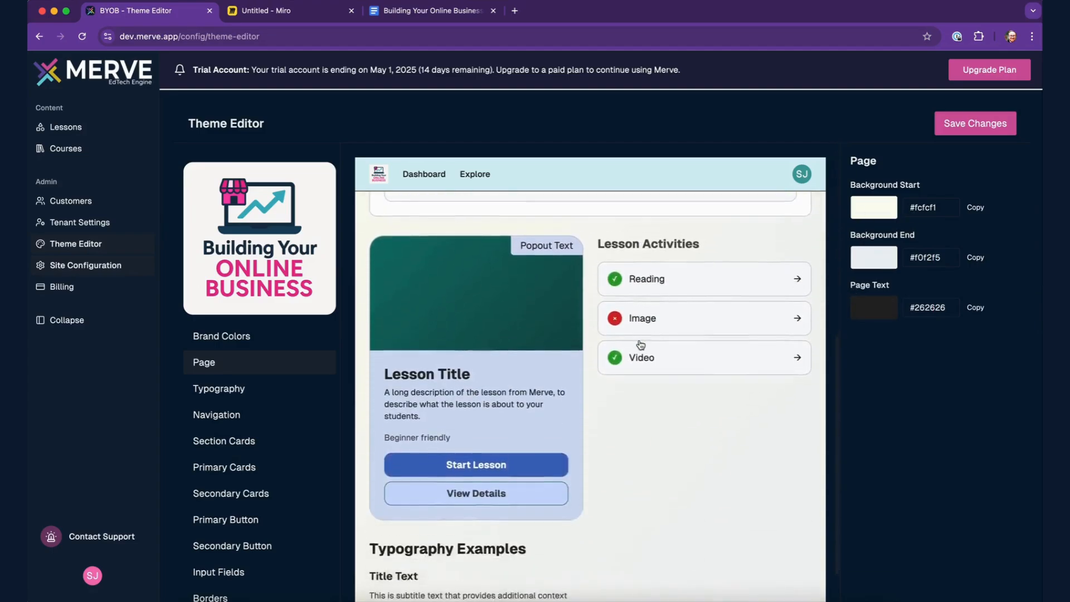
scroll(640, 344, down, 5)
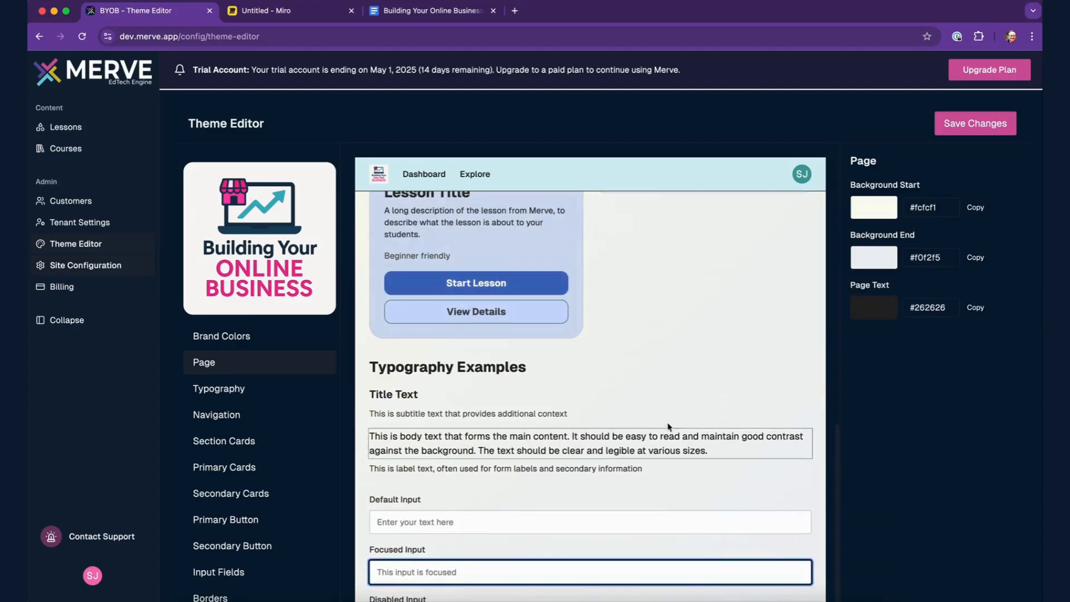
scroll(668, 427, up, 15)
click(884, 265)
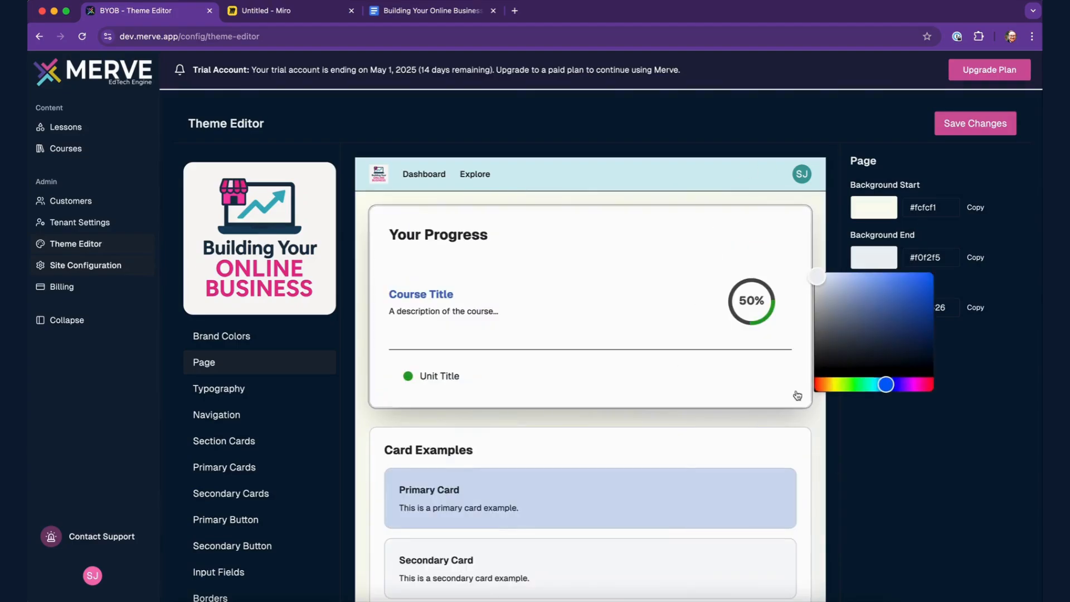
drag(902, 329, 929, 276)
scroll(679, 454, down, 6)
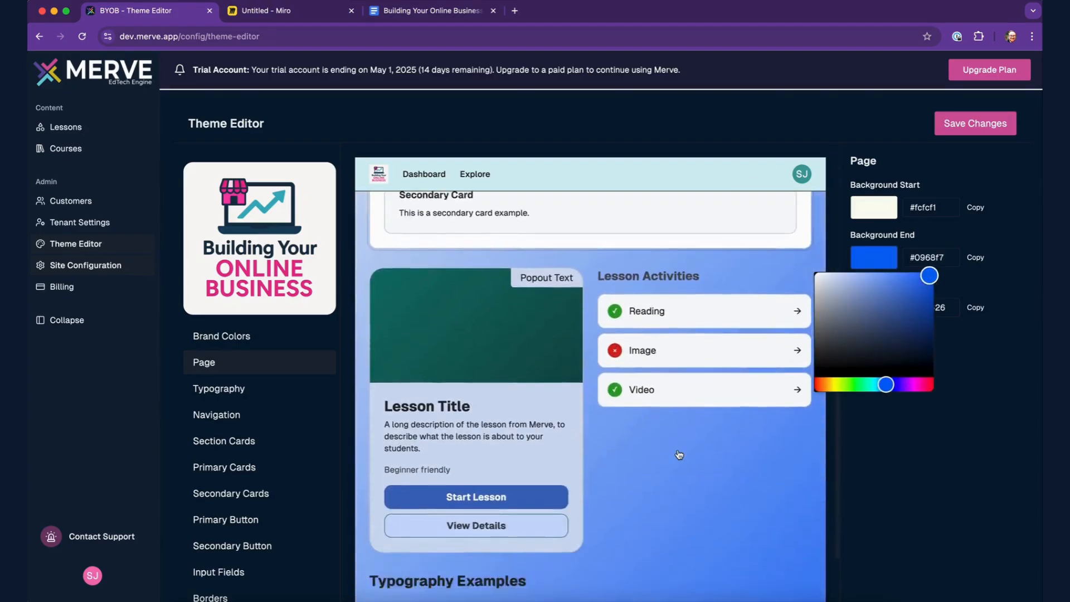
scroll(679, 455, down, 3)
scroll(677, 453, up, 10)
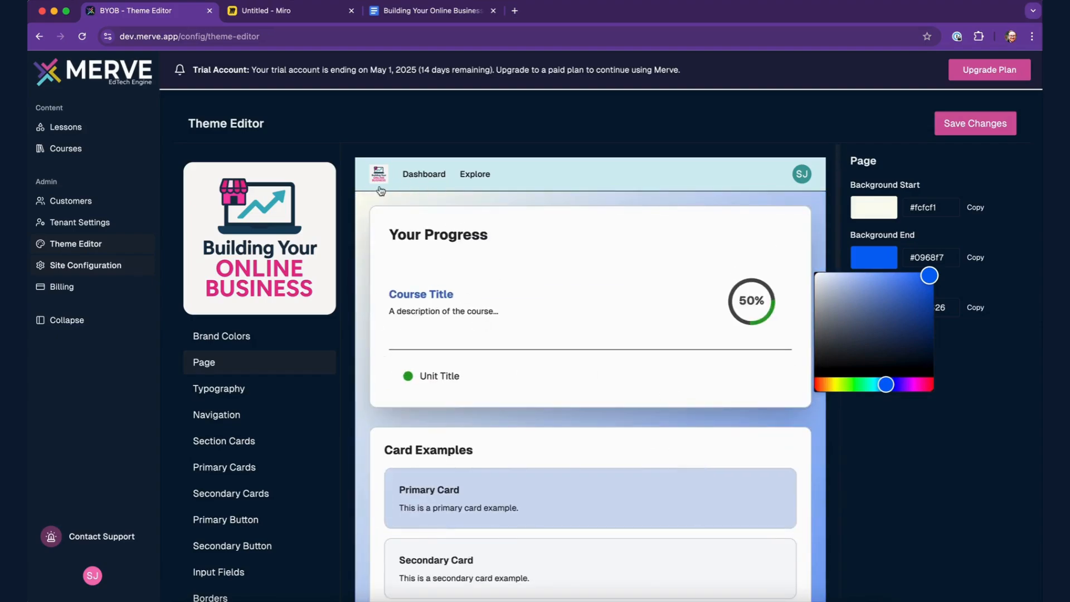
scroll(707, 319, down, 4)
scroll(708, 320, down, 5)
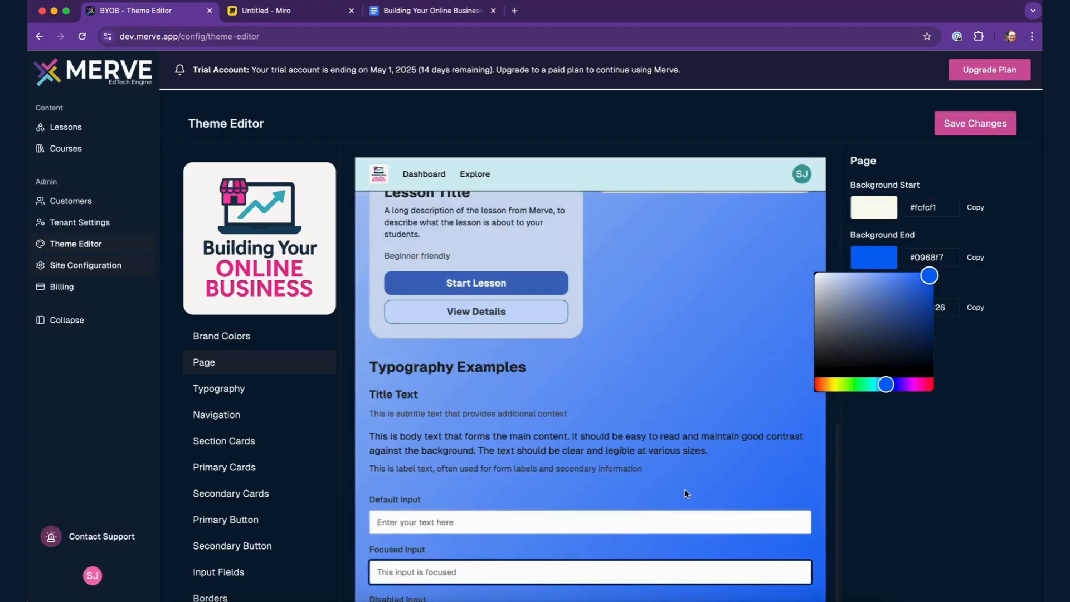
scroll(659, 439, up, 10)
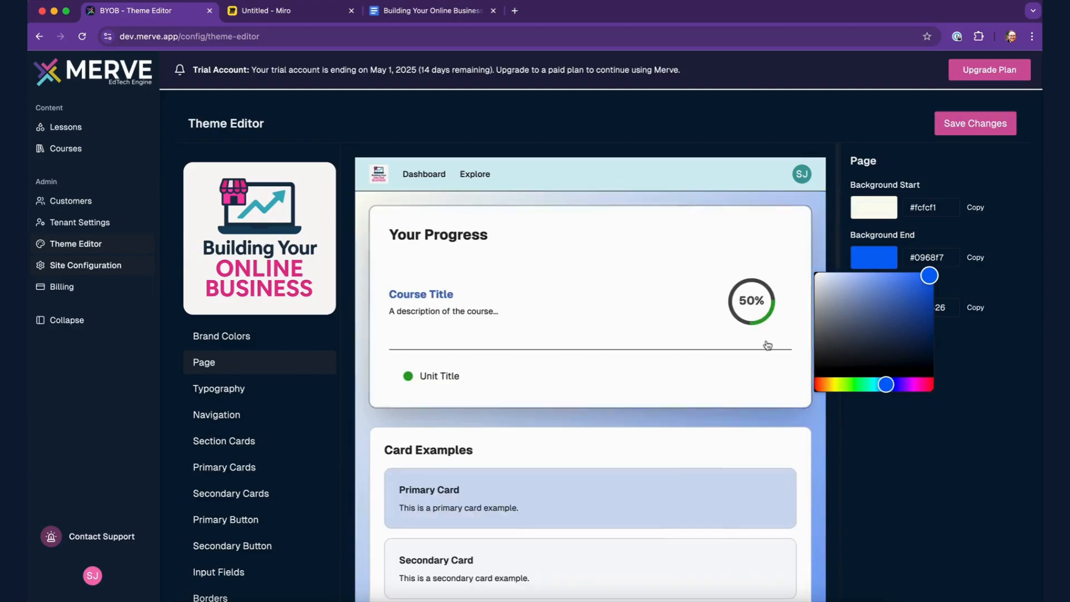
click(975, 231)
Copy the page's Background Start colour #fcfcf1 into Background End.
click(976, 208)
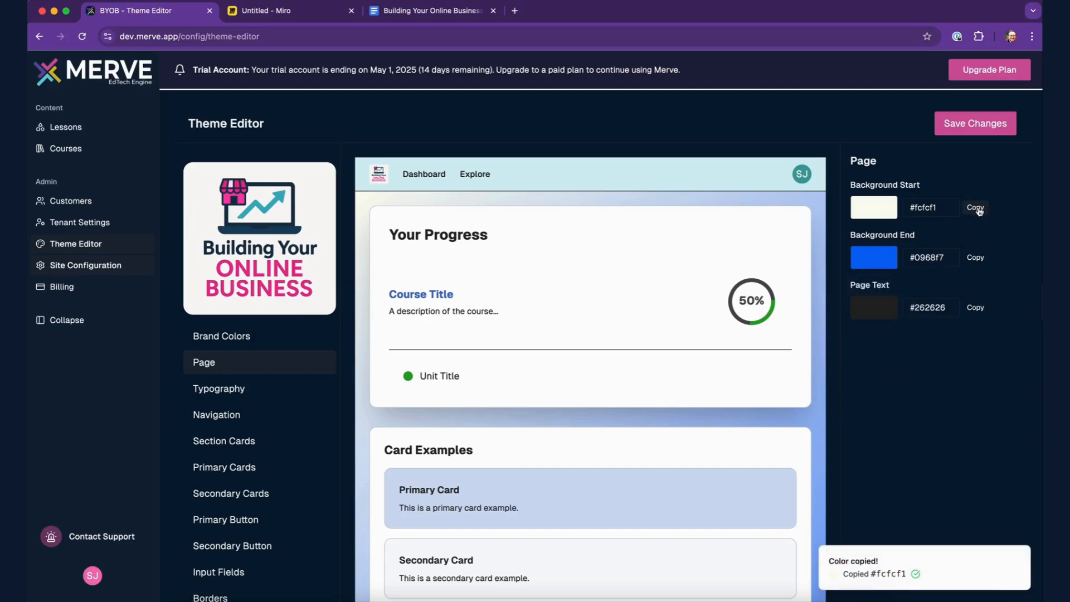
click(942, 258)
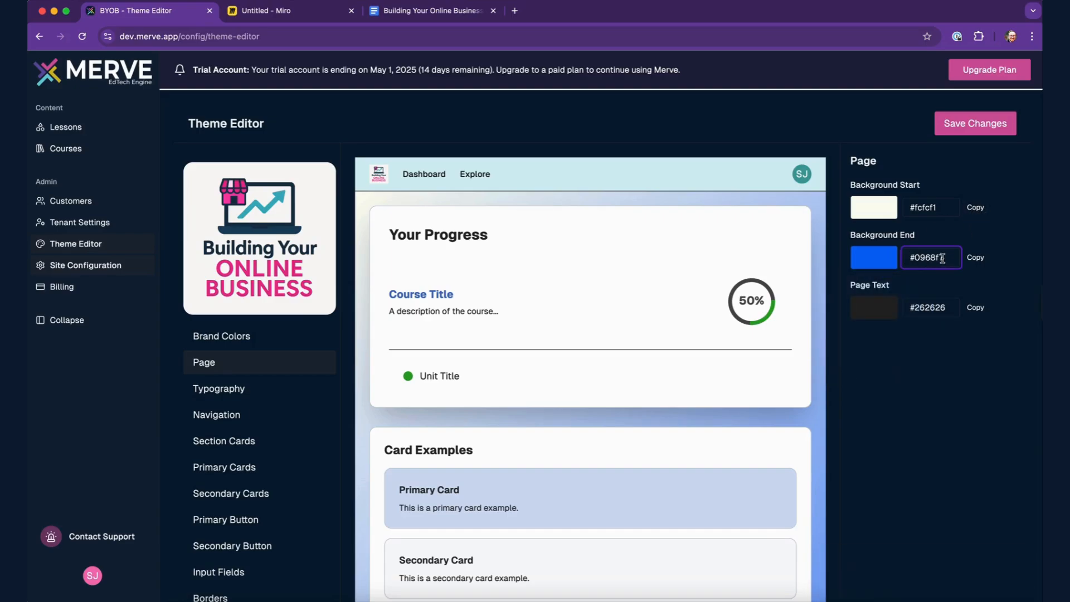
double_click(942, 258)
click(976, 208)
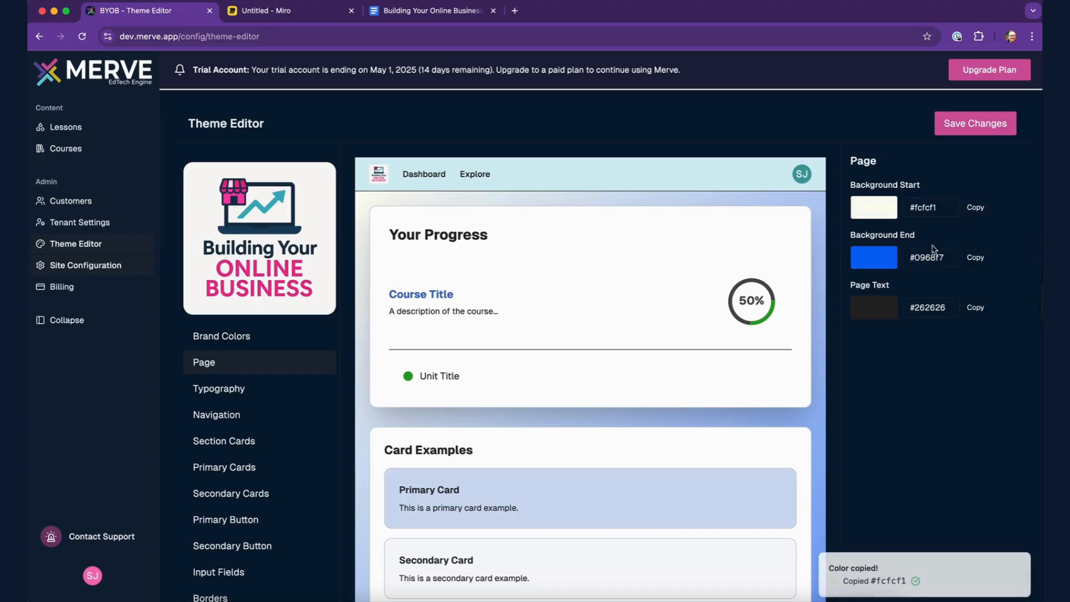
click(938, 260)
key(ctrl+a)
key(ctrl+v)
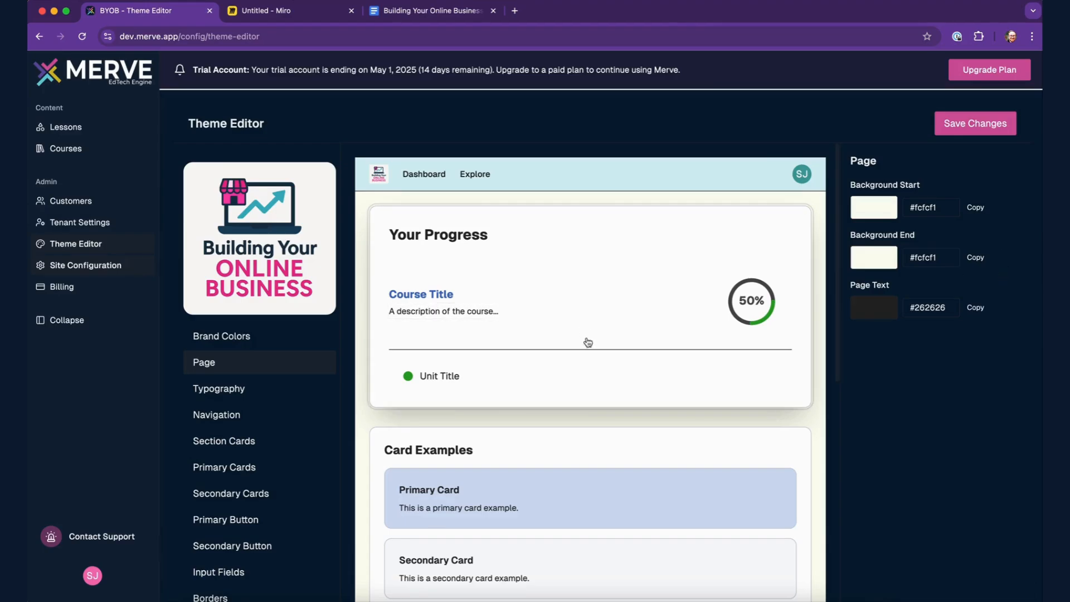
Set the Page Text colour to the near-black #0e0e0e and check it in the preview.
scroll(623, 386, down, 10)
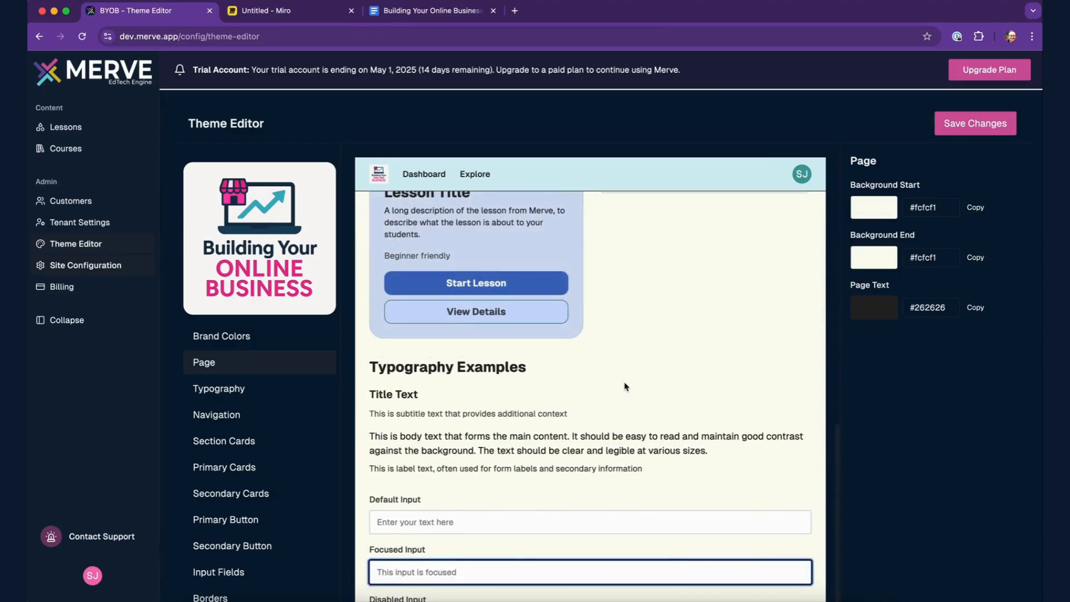
scroll(624, 386, down, 2)
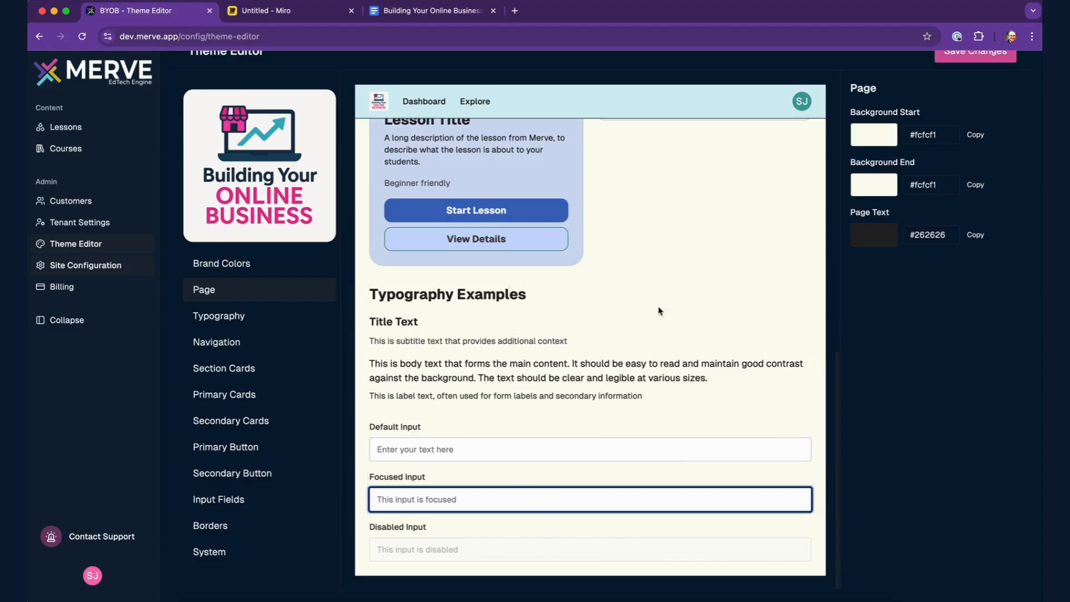
click(864, 237)
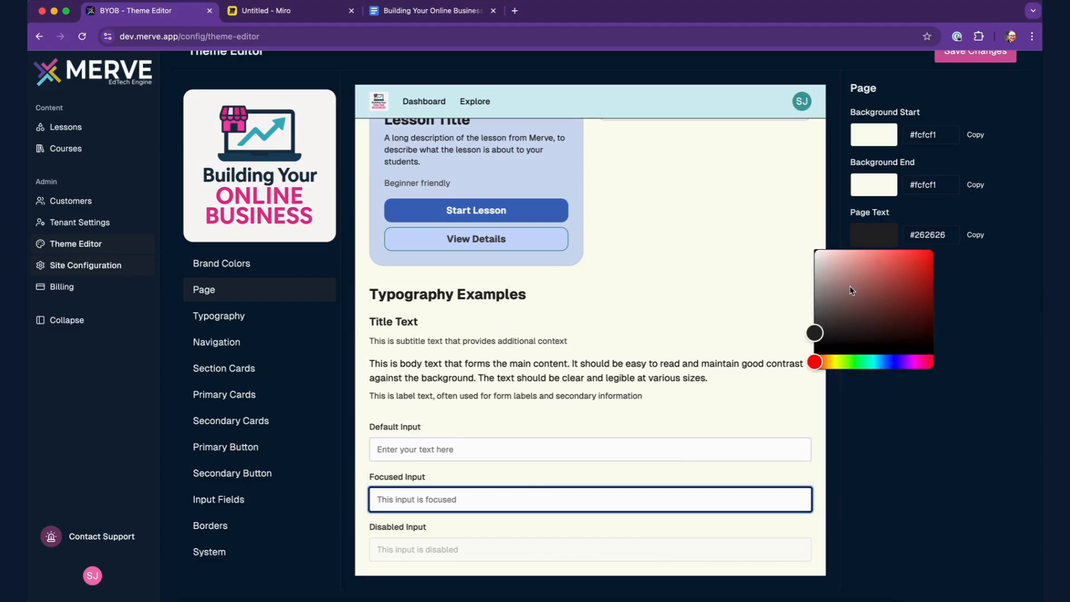
drag(853, 303, 814, 342)
scroll(708, 315, up, 5)
scroll(703, 317, up, 4)
click(878, 409)
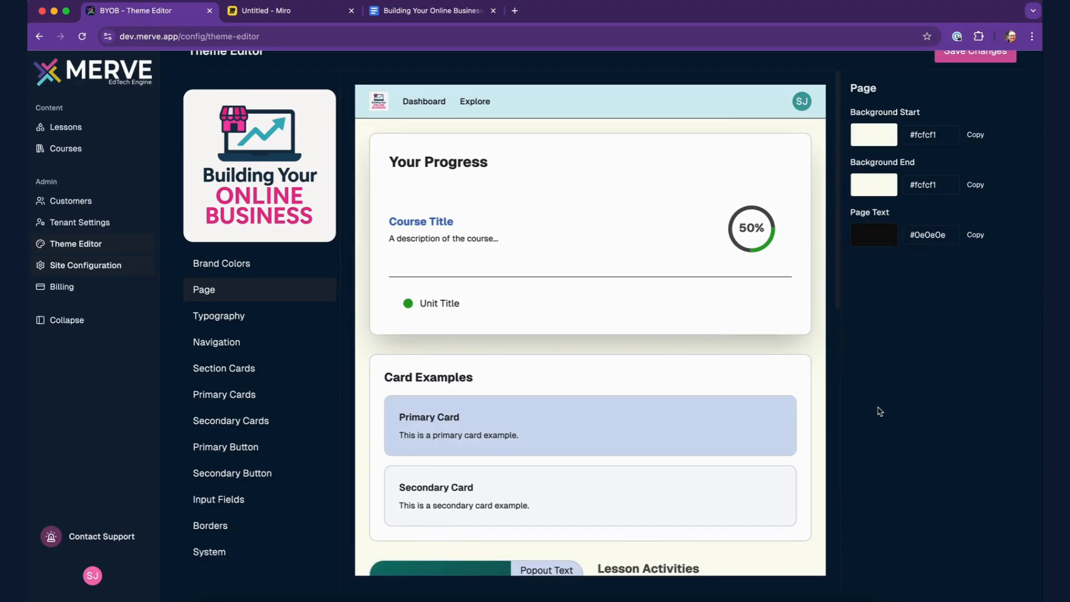
Set the Typography title colour to the near-black #060606 and check the titles in the preview.
scroll(684, 360, down, 2)
scroll(684, 360, down, 6)
click(220, 323)
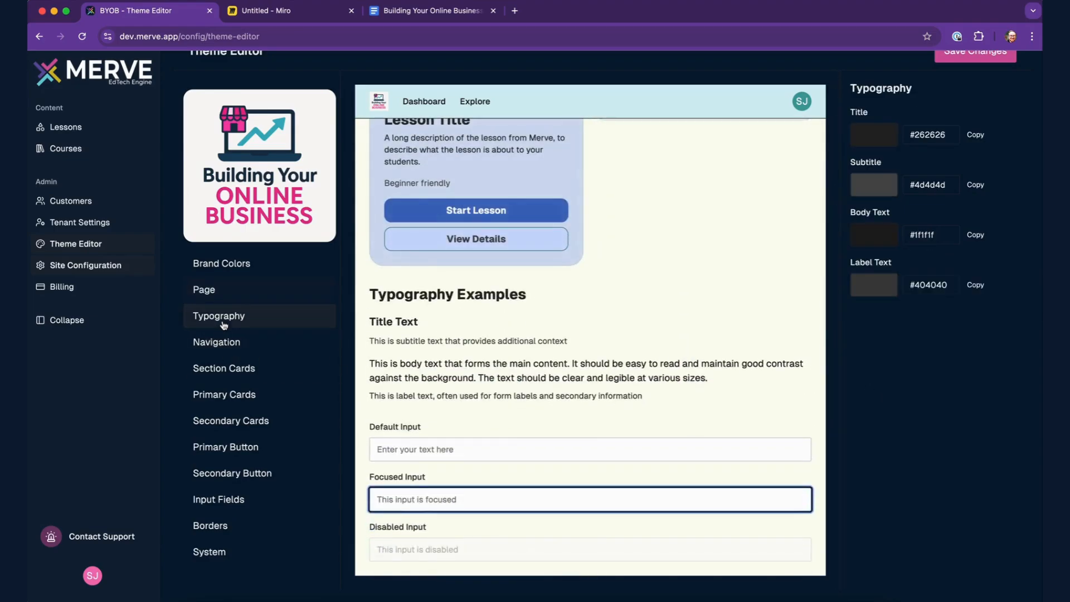
click(872, 141)
drag(865, 189, 814, 245)
click(839, 364)
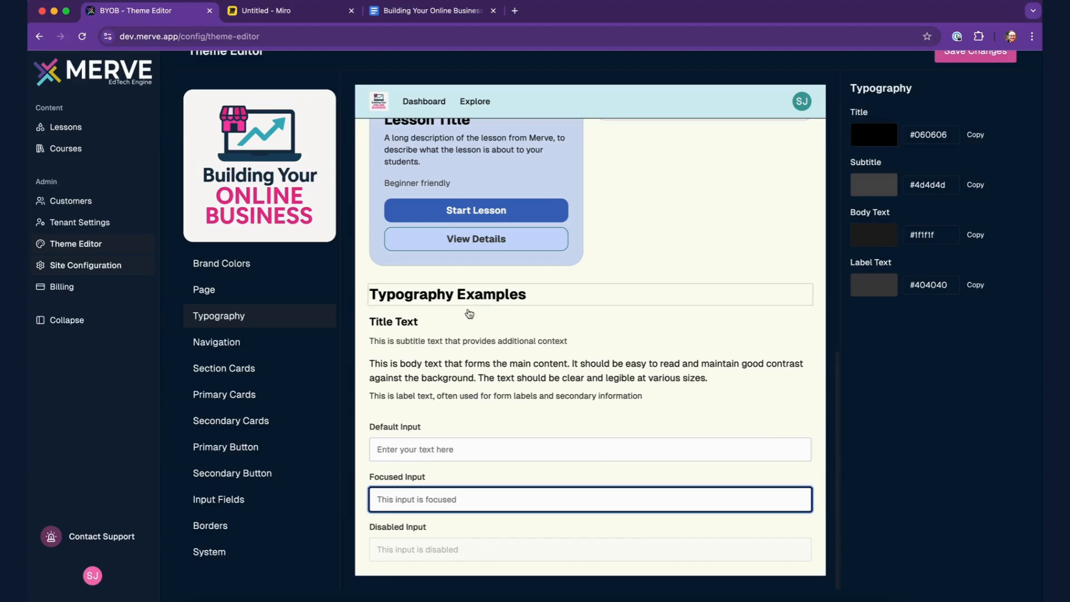
scroll(501, 290, up, 8)
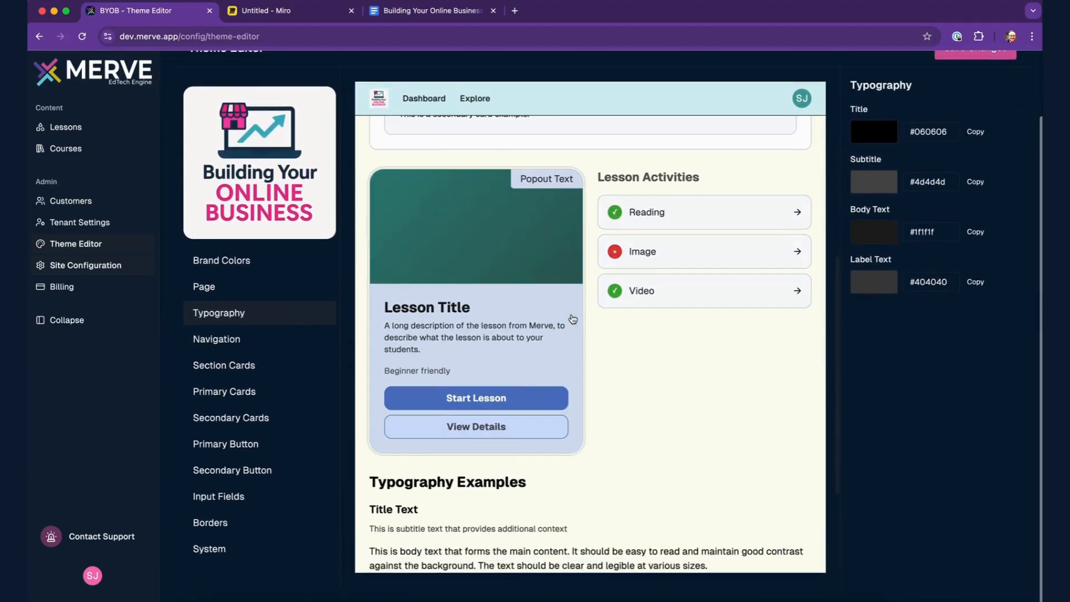
Try the pale pink #f4e2e2 as the Section Cards background colour.
scroll(573, 319, up, 2)
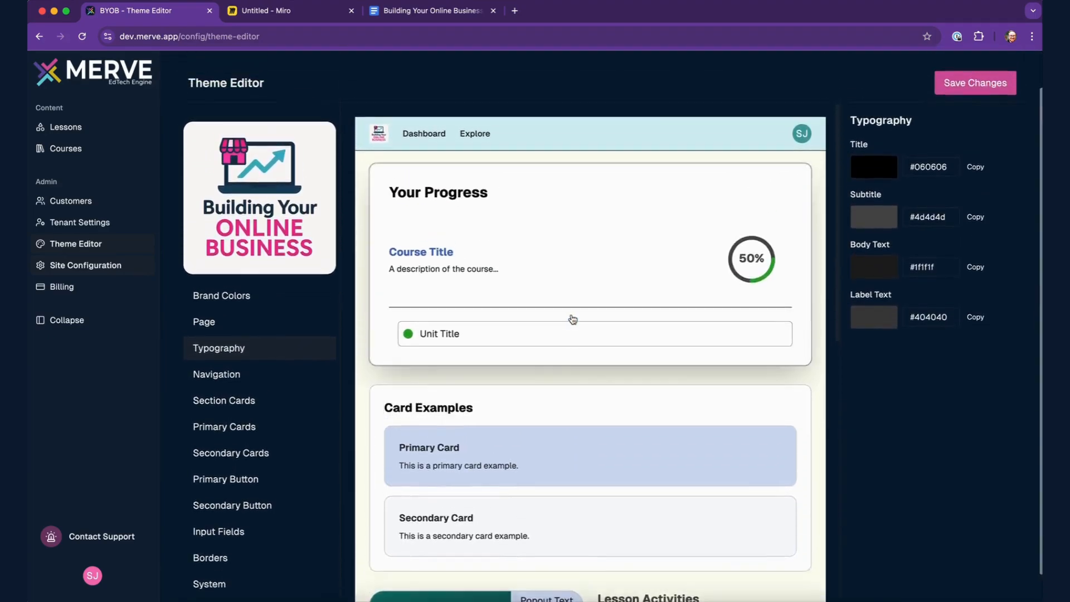
scroll(572, 319, up, 1)
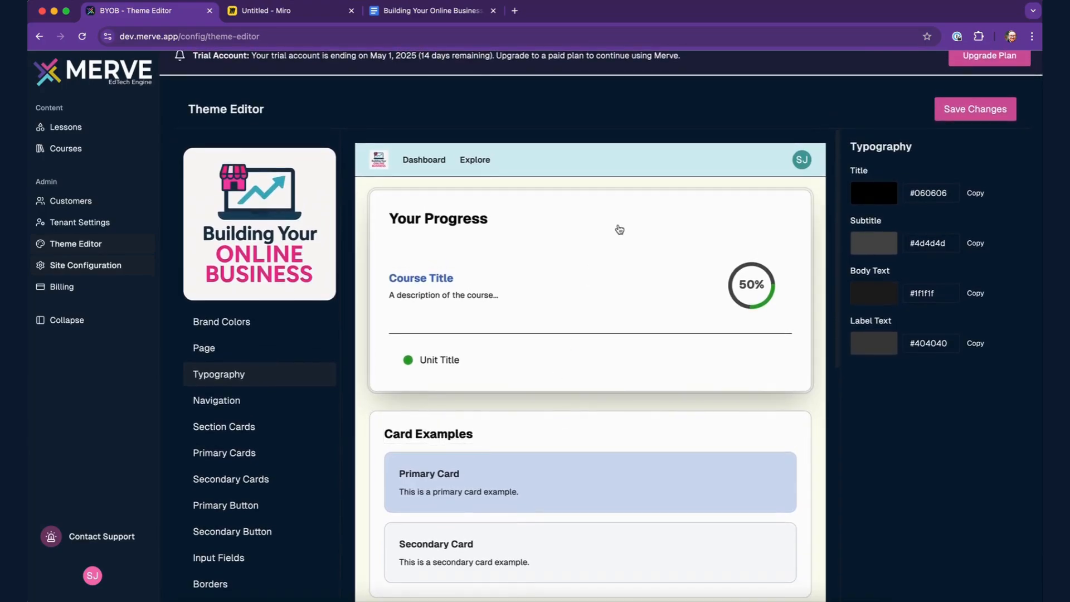
click(224, 426)
click(879, 200)
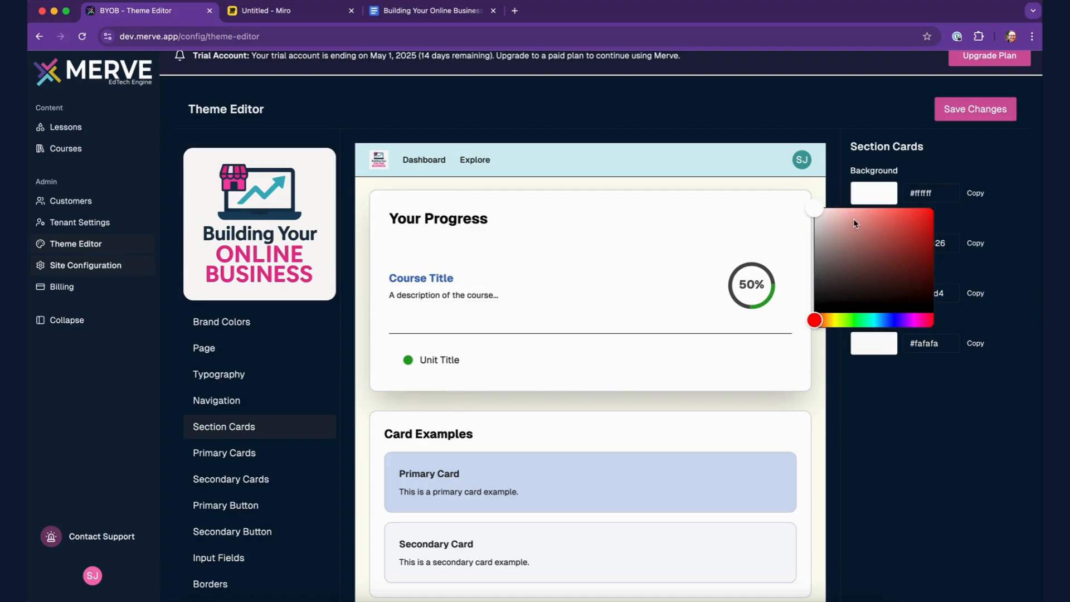
click(824, 218)
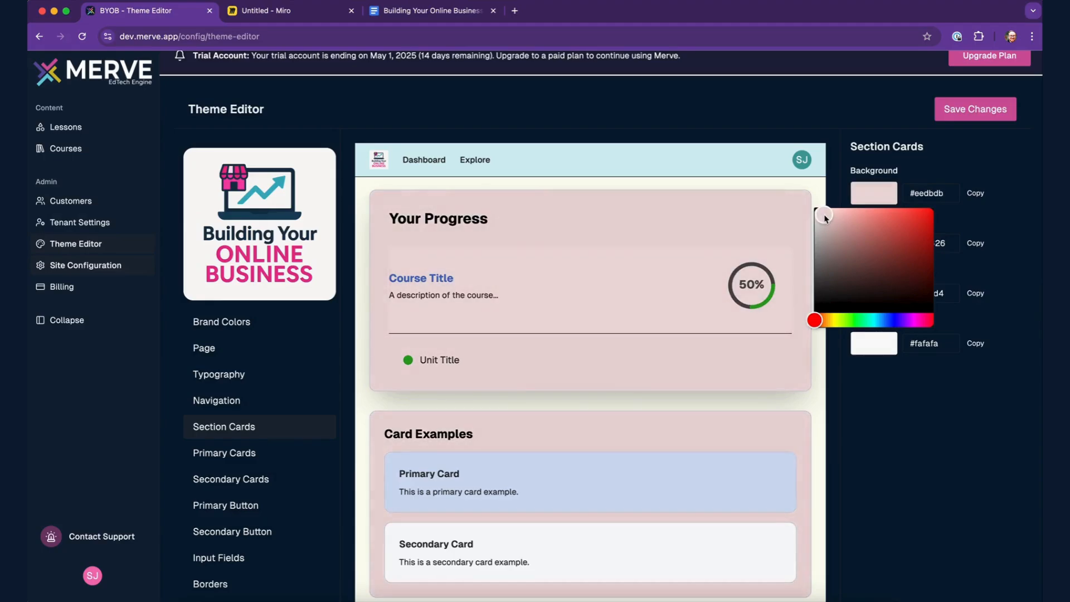
drag(826, 218, 824, 213)
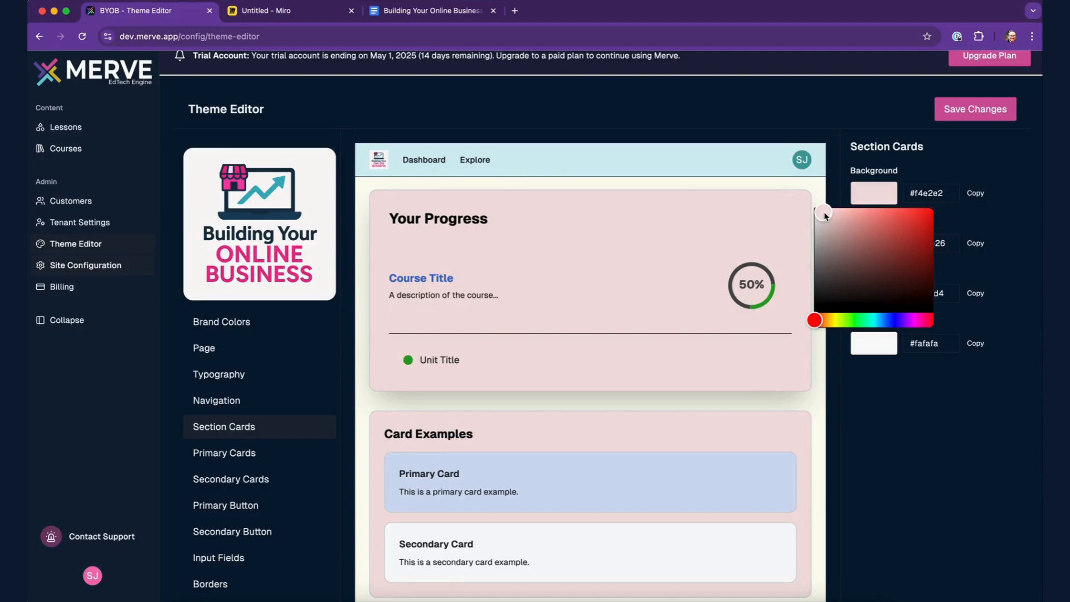
Try the cream tint #f4f3e2 as the Section Cards background, then return it to white #ffffff.
click(834, 321)
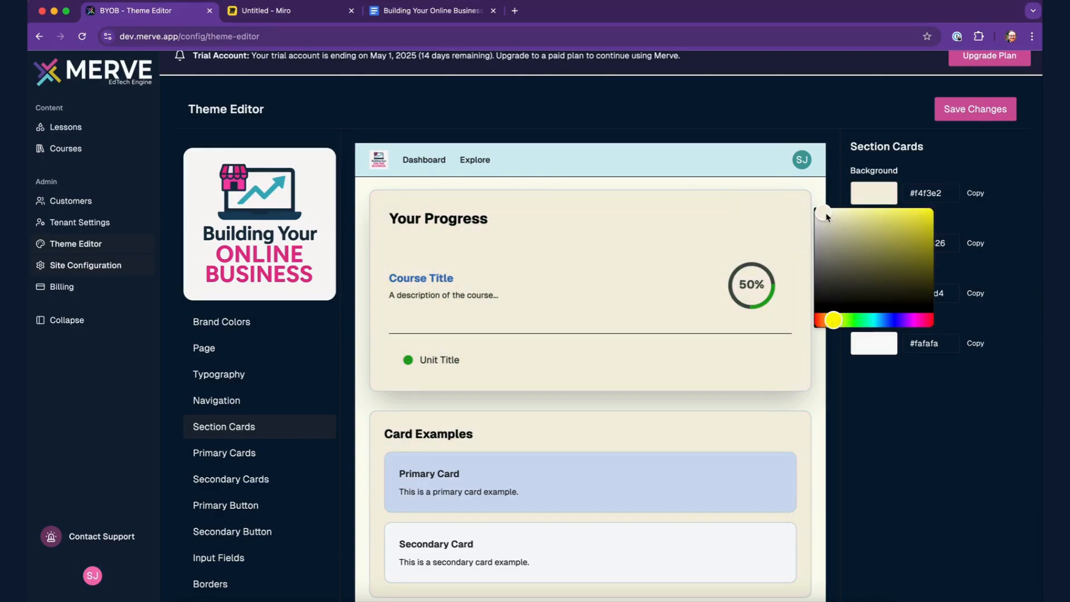
drag(826, 215, 823, 213)
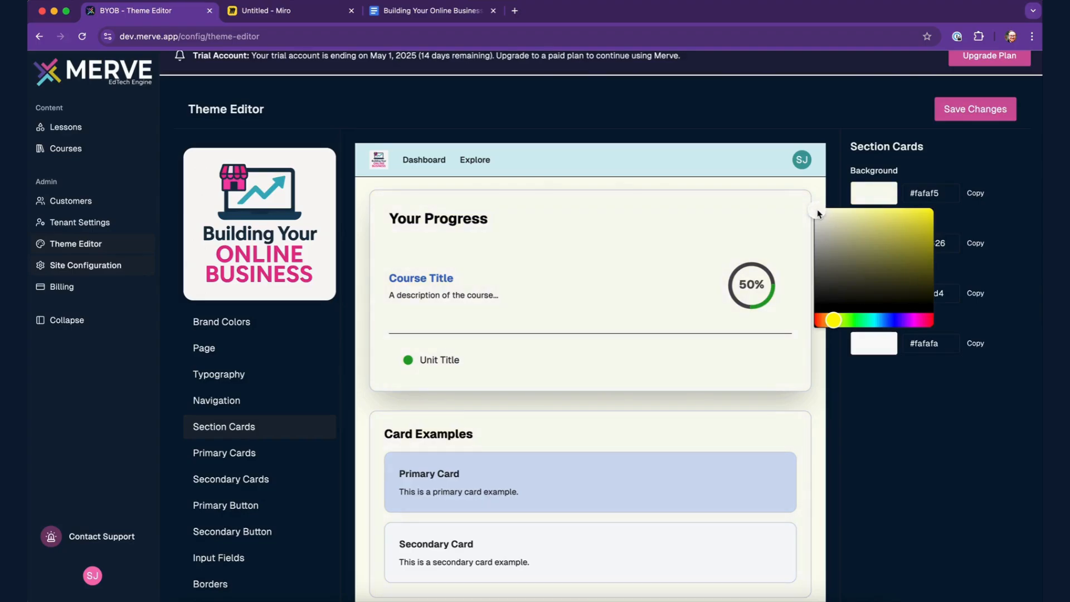
drag(821, 214, 804, 212)
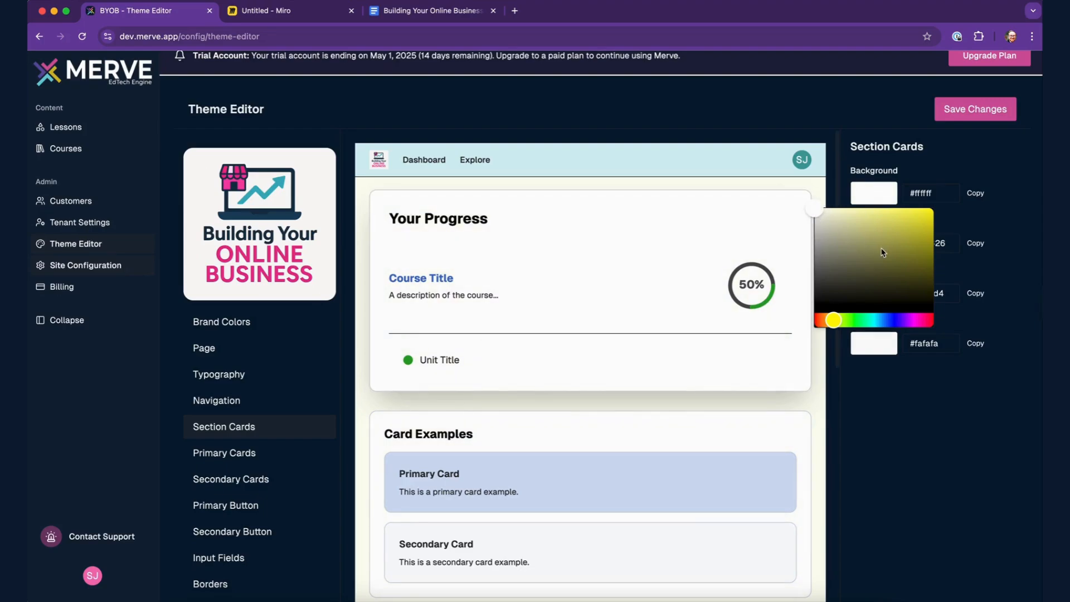
click(825, 192)
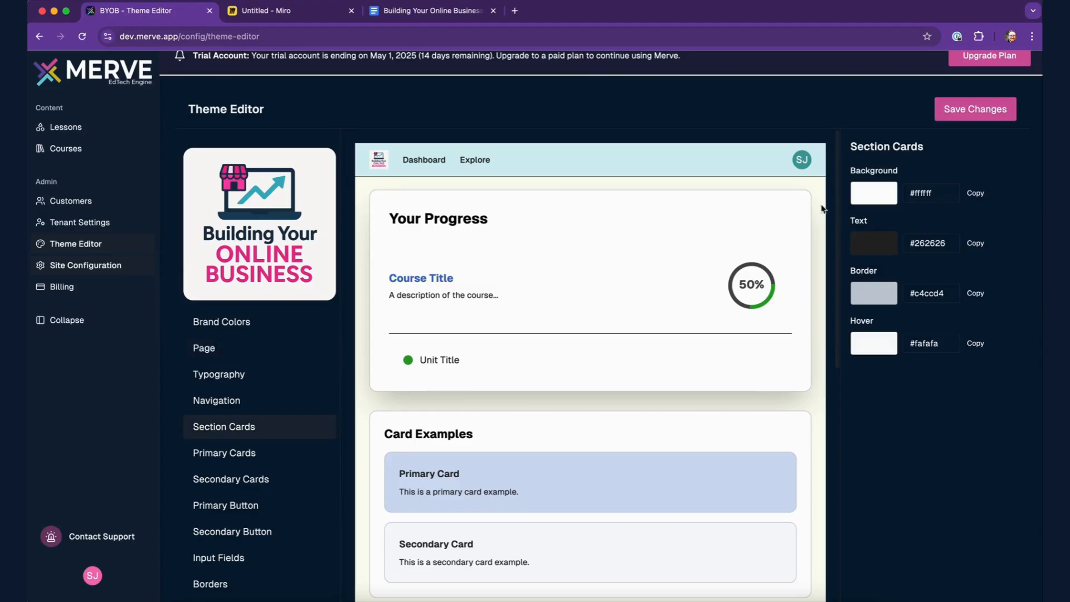
Set the Section Cards border to the light pink #f6b3f5 and check the card outlines in the preview.
click(870, 292)
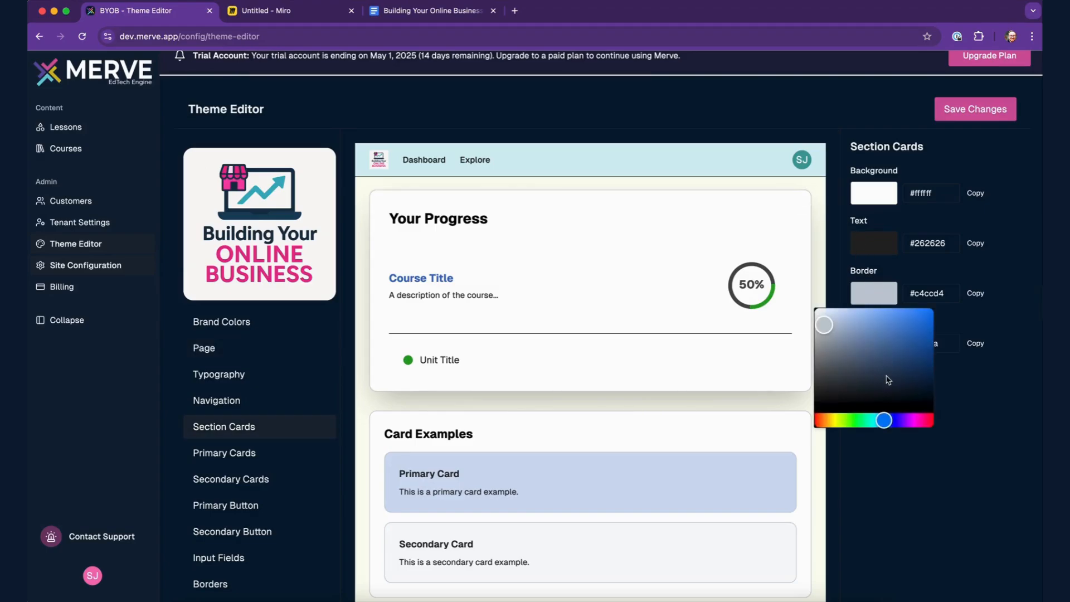
drag(875, 423, 913, 422)
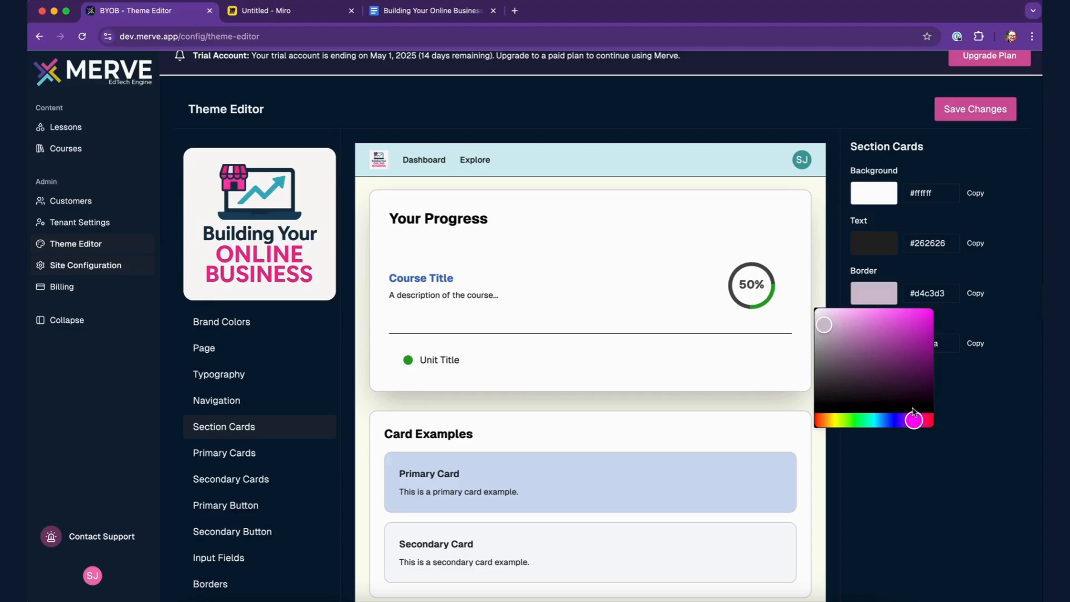
click(916, 347)
drag(917, 349, 845, 312)
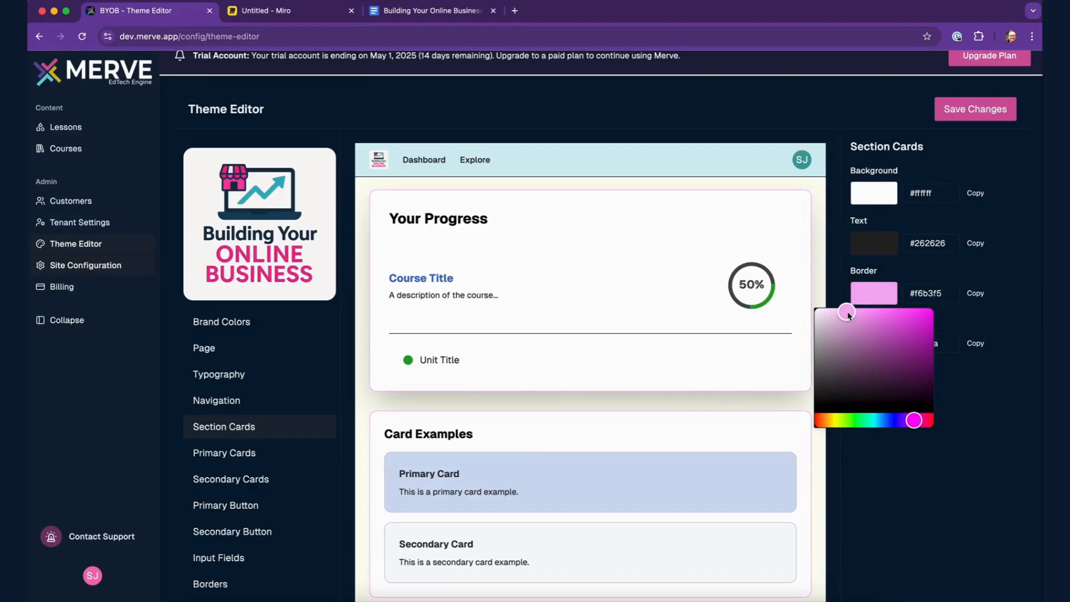
click(819, 256)
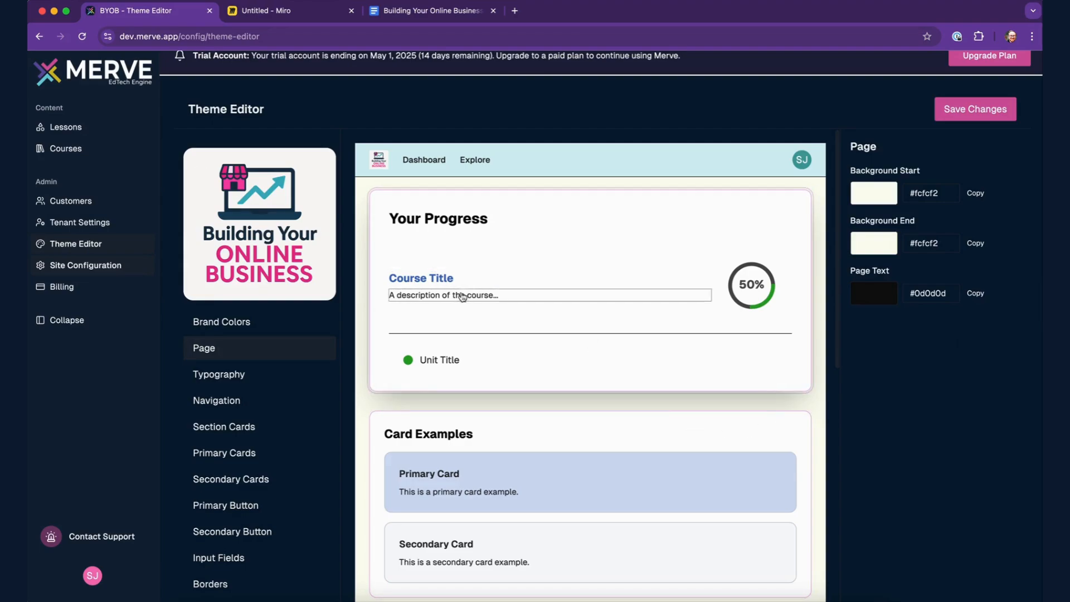
scroll(577, 393, down, 2)
scroll(578, 393, down, 2)
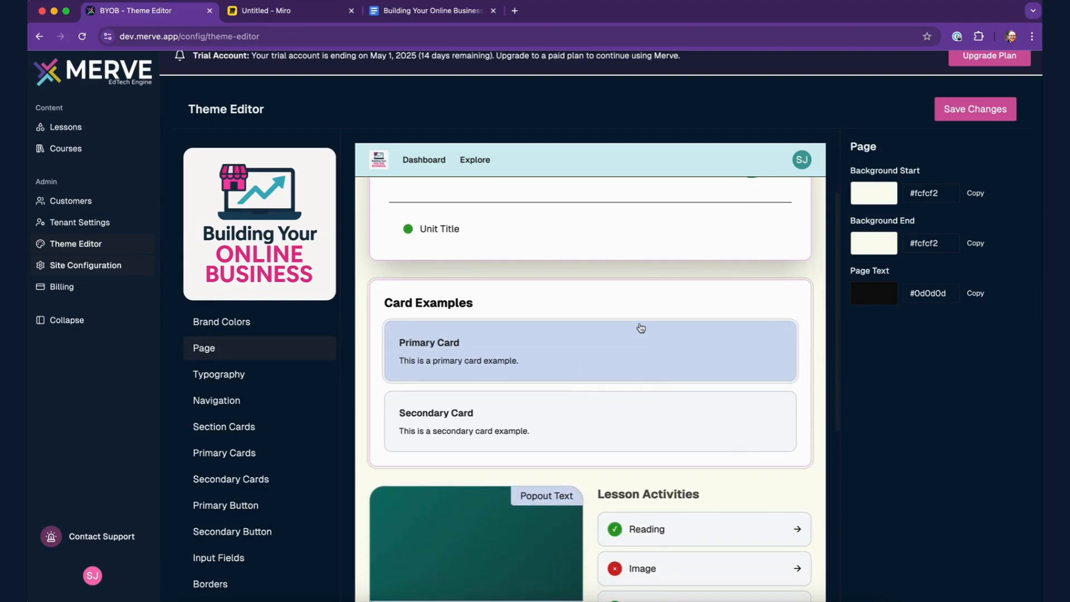
click(639, 331)
scroll(639, 331, up, 4)
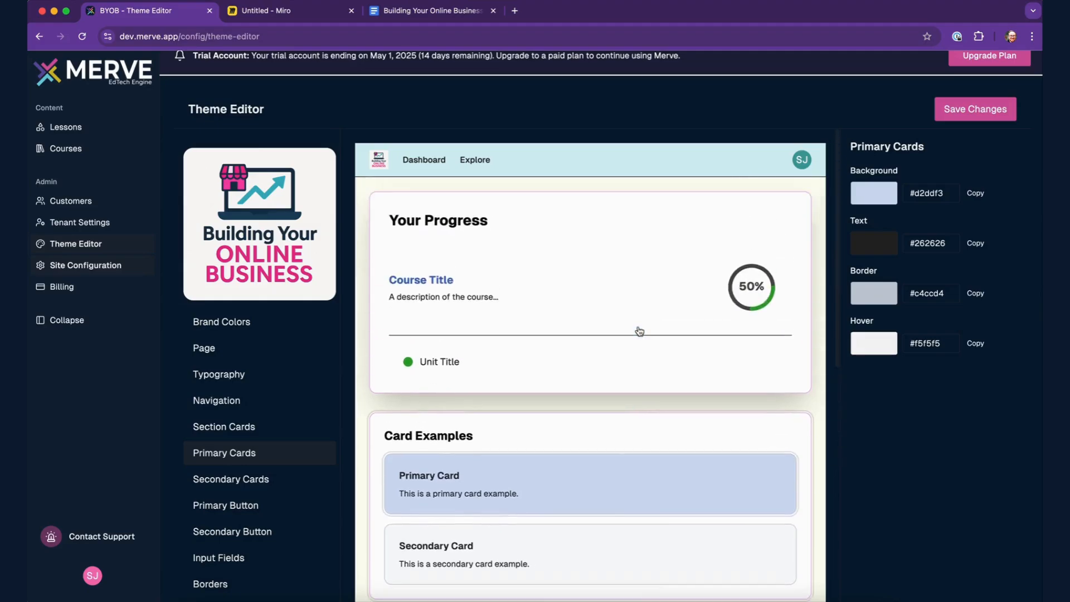
Set the Primary Button background, which also colours the course title, to the bright magenta #f700e6.
click(446, 280)
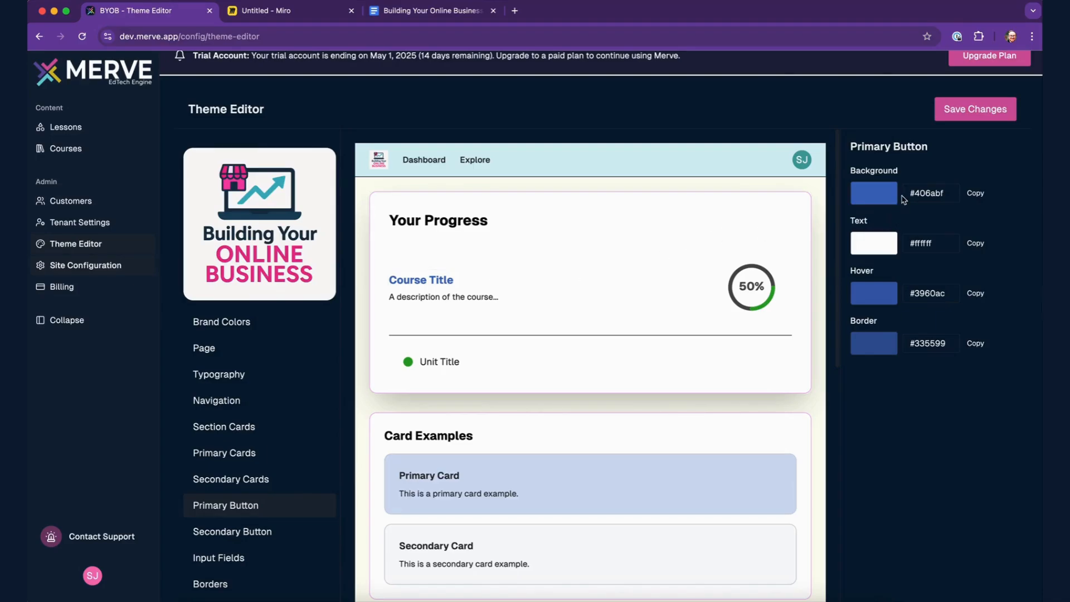
click(873, 200)
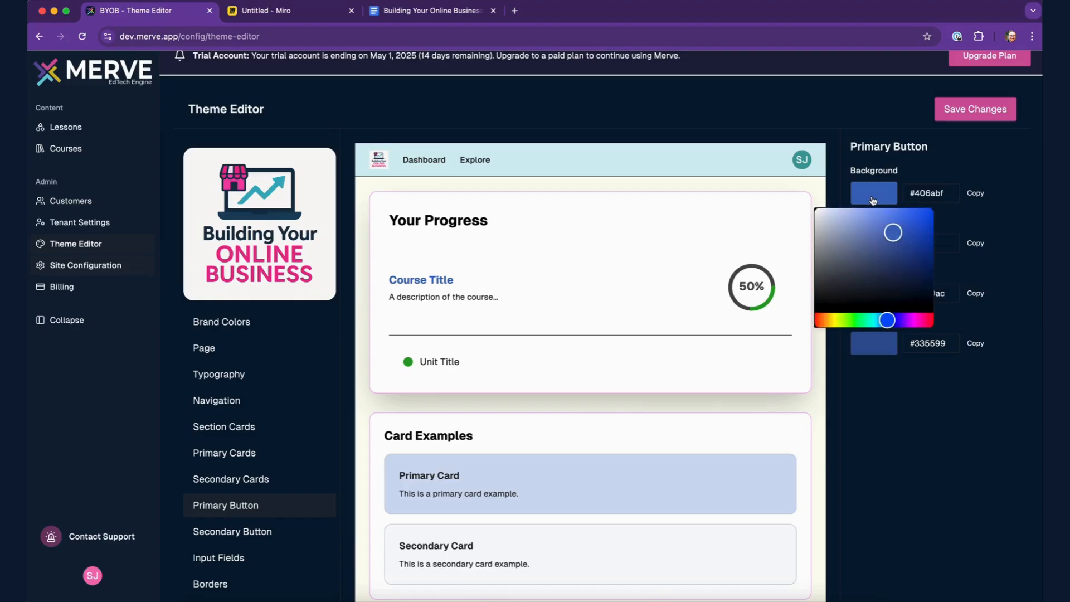
click(907, 321)
drag(908, 251, 910, 237)
drag(908, 323, 917, 323)
drag(919, 249, 939, 211)
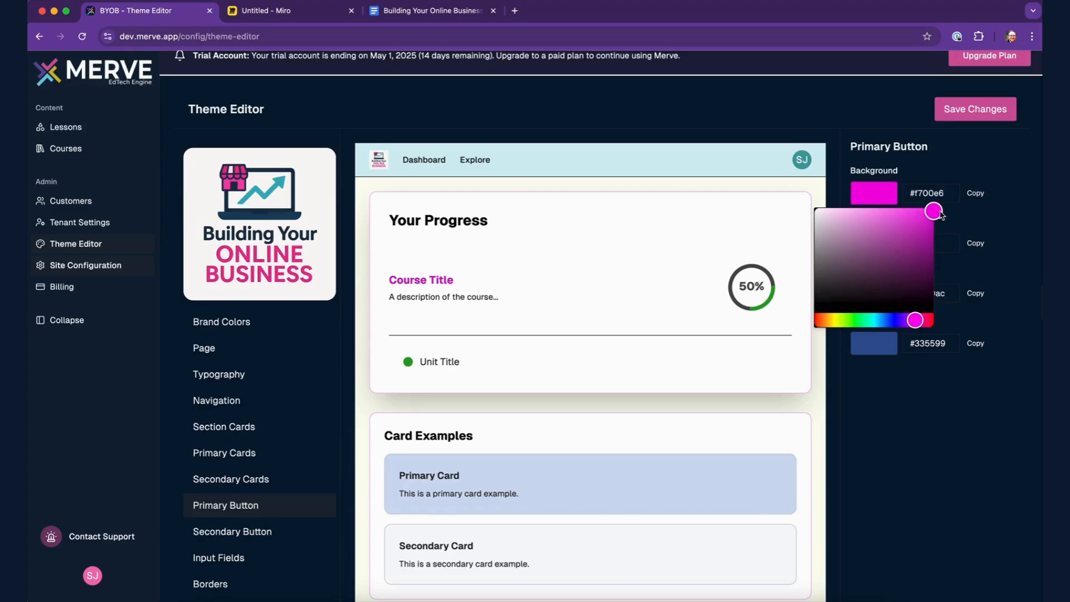
click(819, 190)
Examine the primary button colour in the preview, comparing the course title with the Start Lesson button.
scroll(644, 346, down, 2)
scroll(643, 347, down, 6)
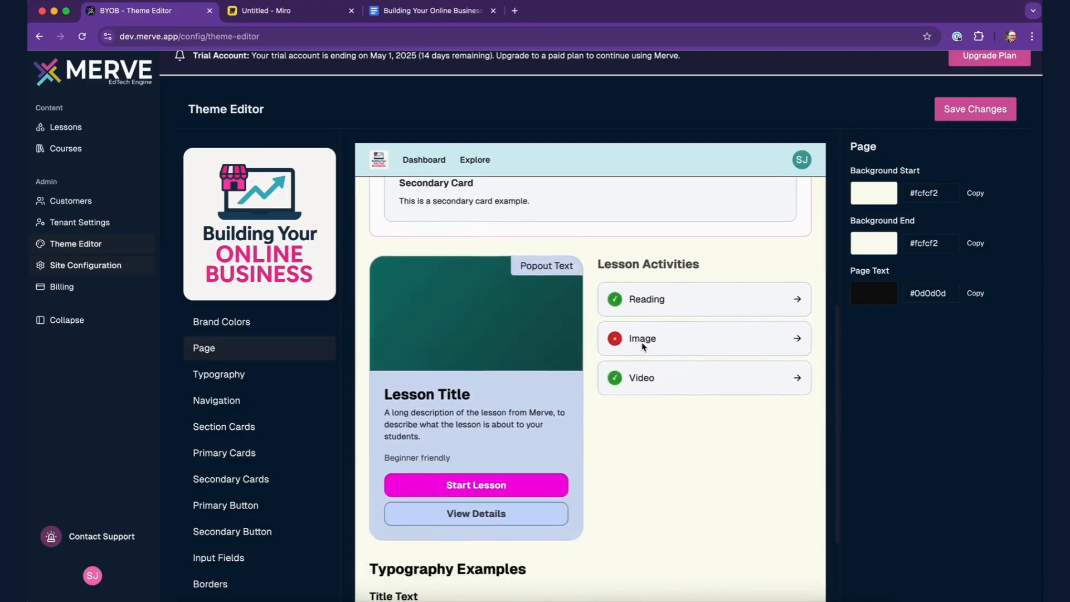
scroll(489, 452, up, 7)
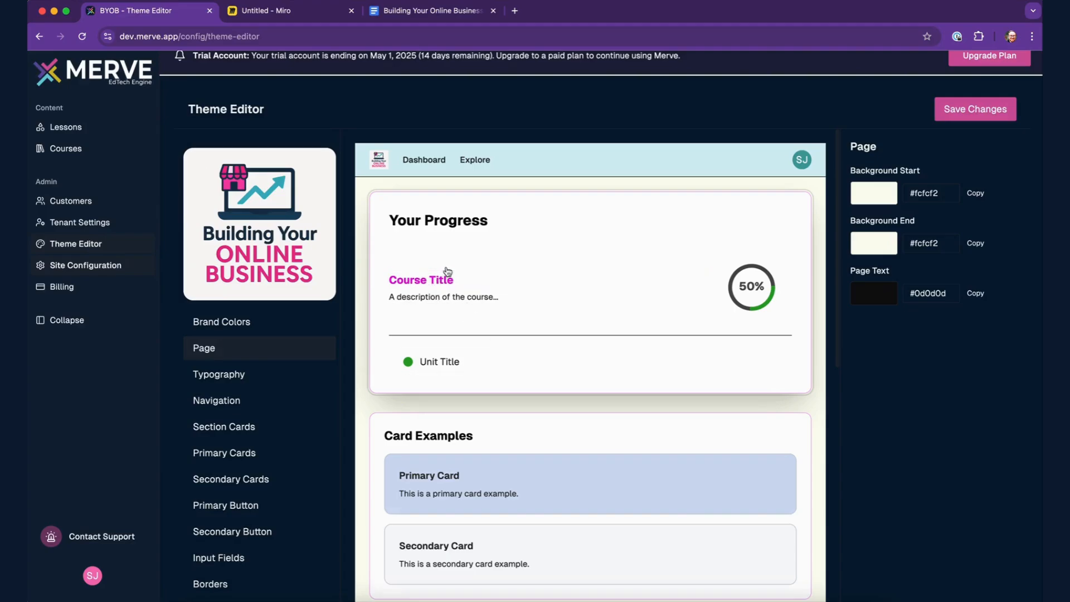
scroll(595, 375, down, 8)
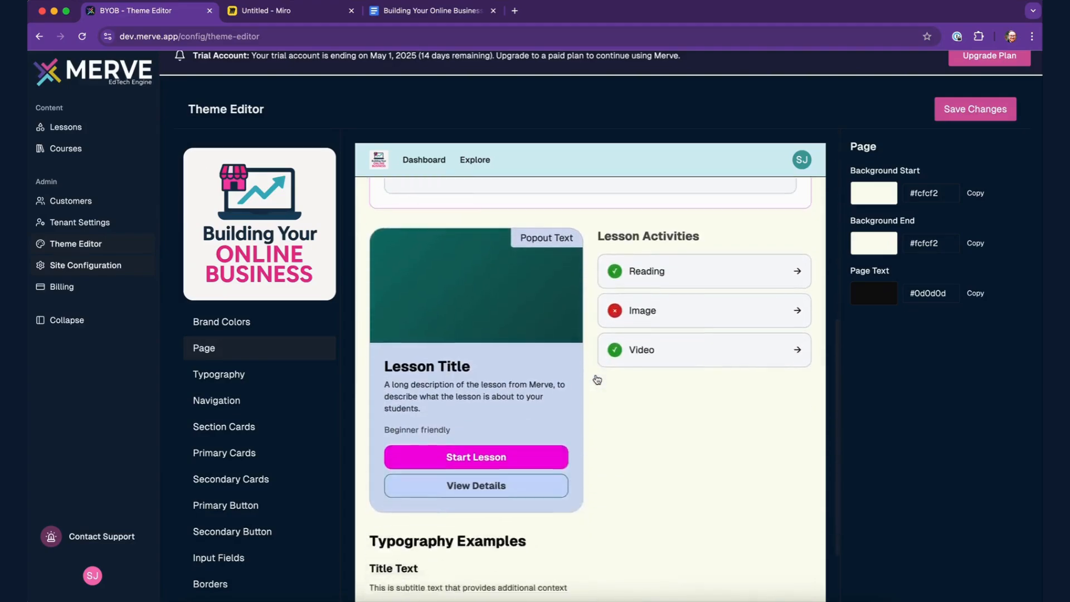
scroll(595, 380, up, 8)
scroll(595, 380, down, 8)
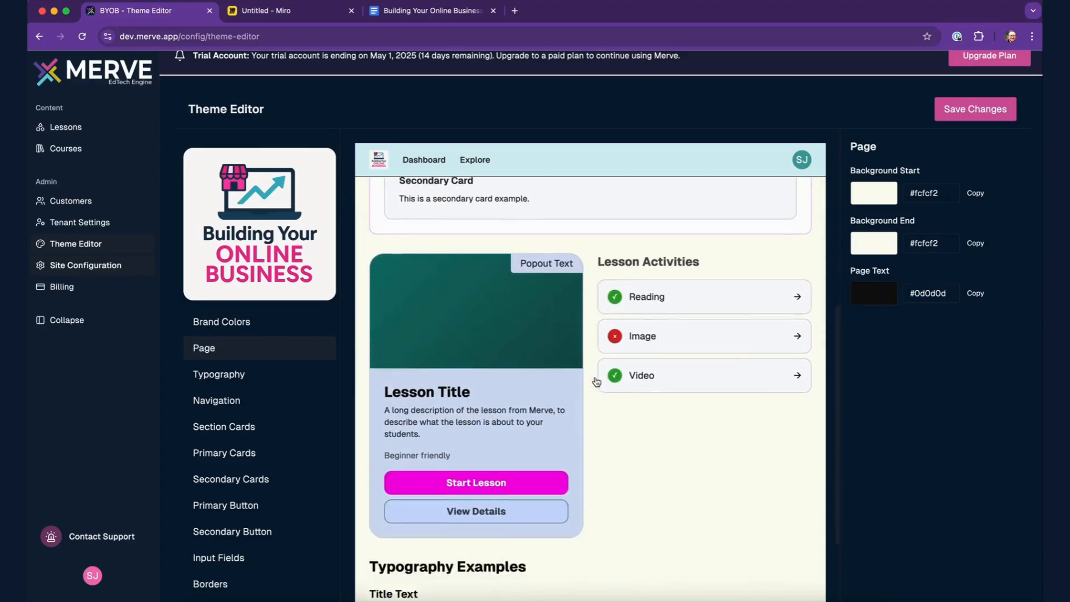
scroll(597, 381, up, 8)
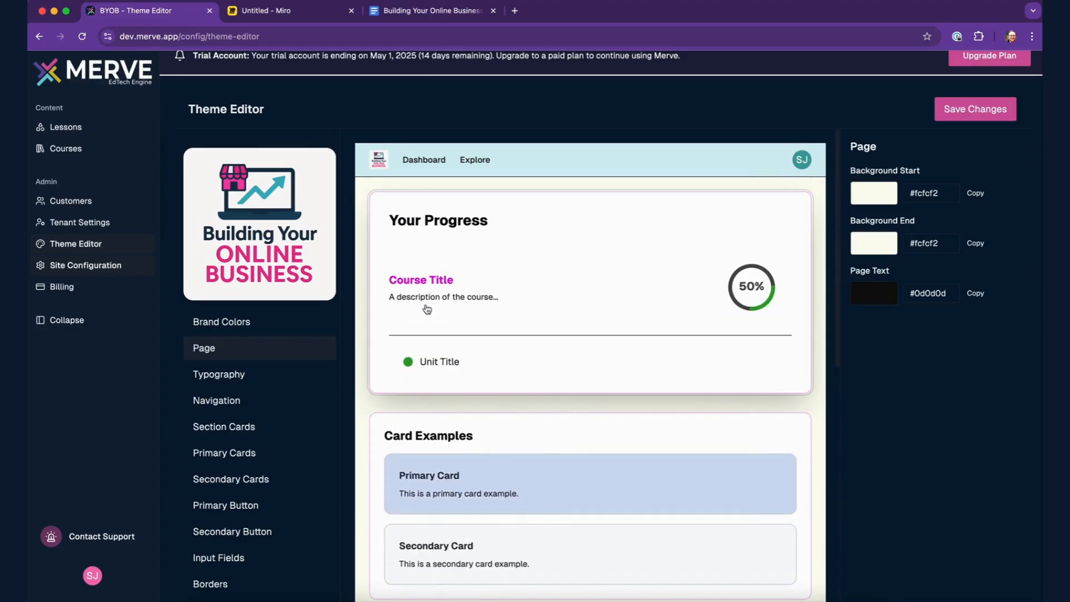
Set the System Correct Answer colour, used by the progress ring, to the light green #8be08b.
click(759, 314)
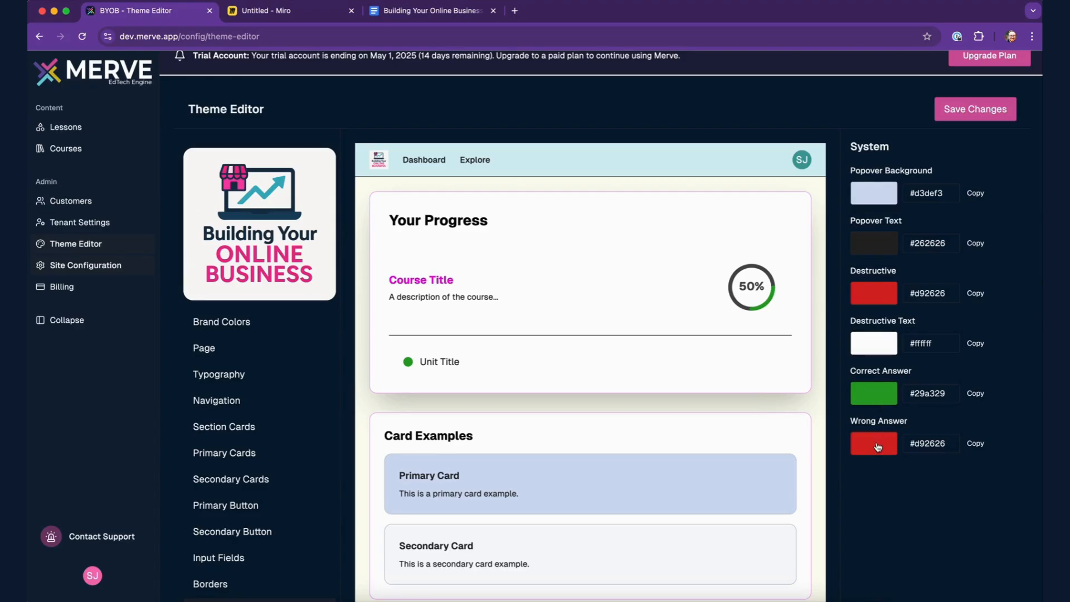
click(883, 401)
drag(903, 440, 861, 423)
click(1017, 510)
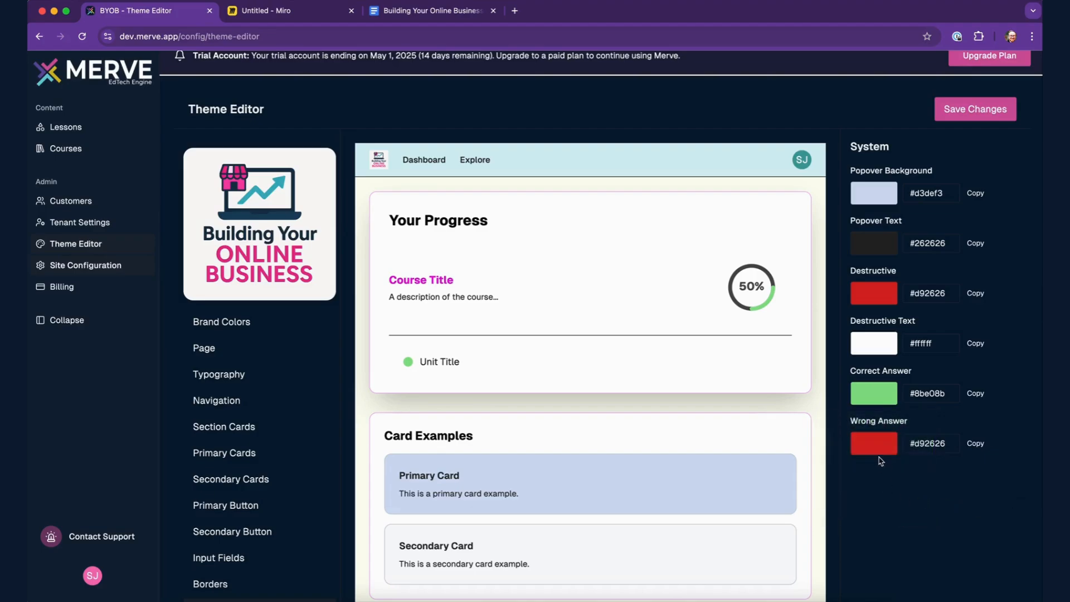
Set the Wrong Answer colour to the muted red #c95555 and check it on the lesson activities.
click(884, 453)
drag(876, 482, 882, 480)
click(1025, 503)
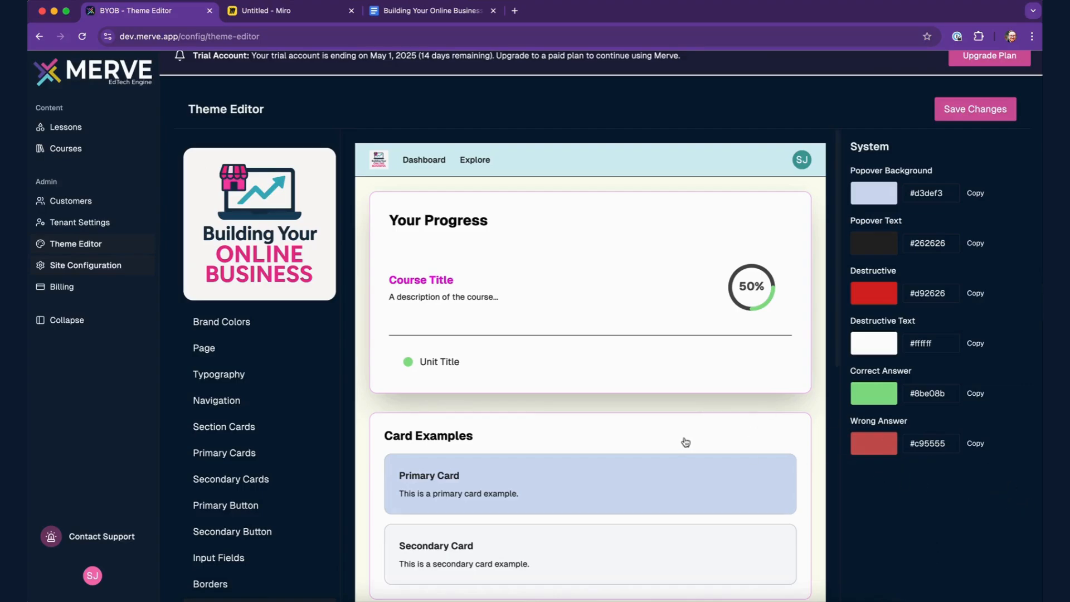
scroll(616, 432, down, 5)
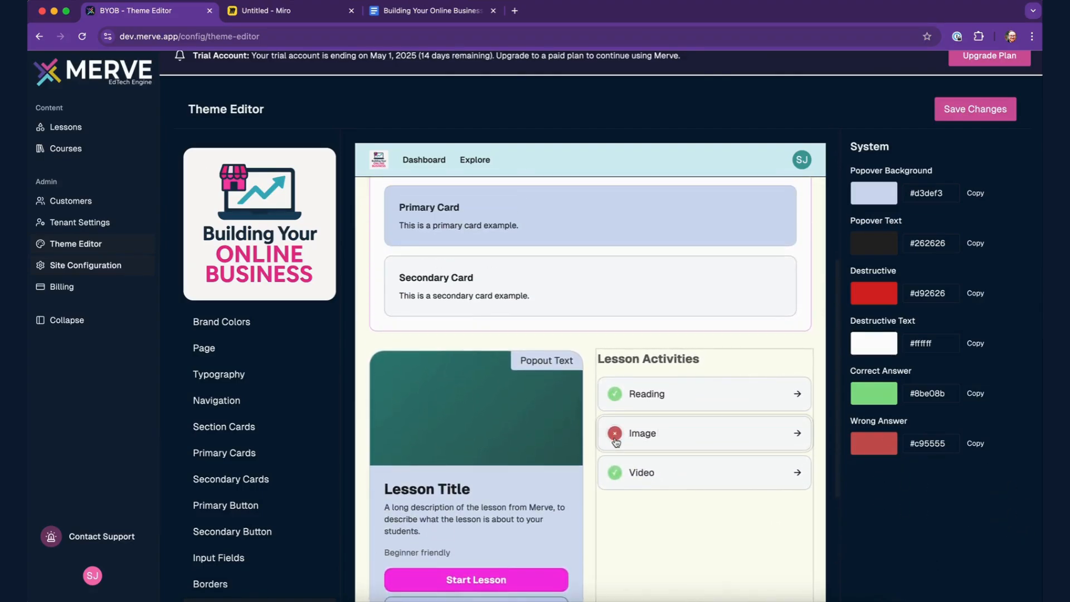
Lighten the Wrong Answer colour to the soft red #ff7e7e.
click(871, 452)
drag(876, 498, 875, 460)
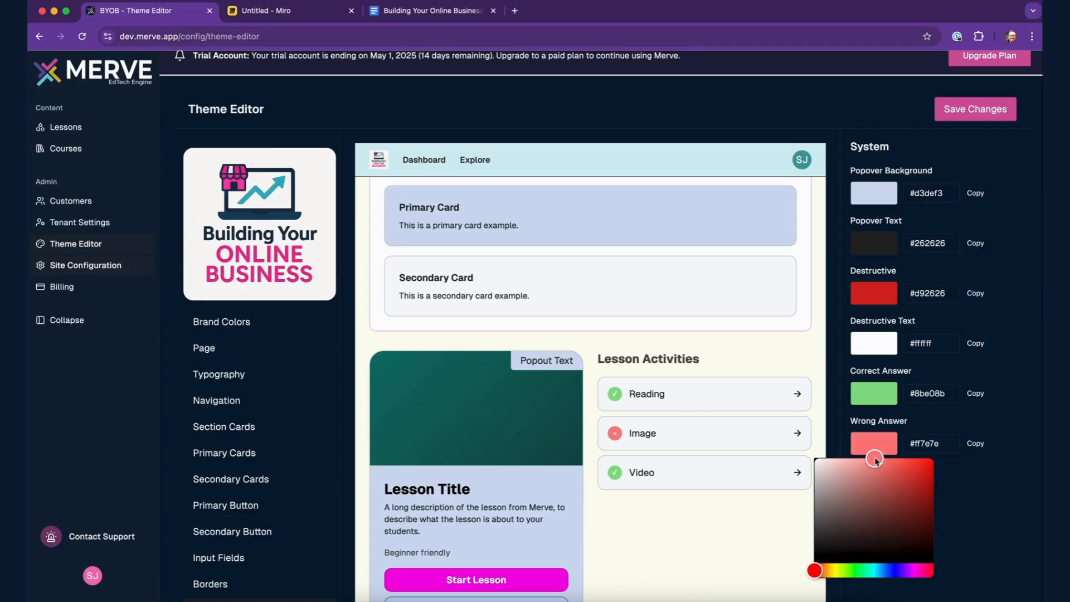
click(995, 494)
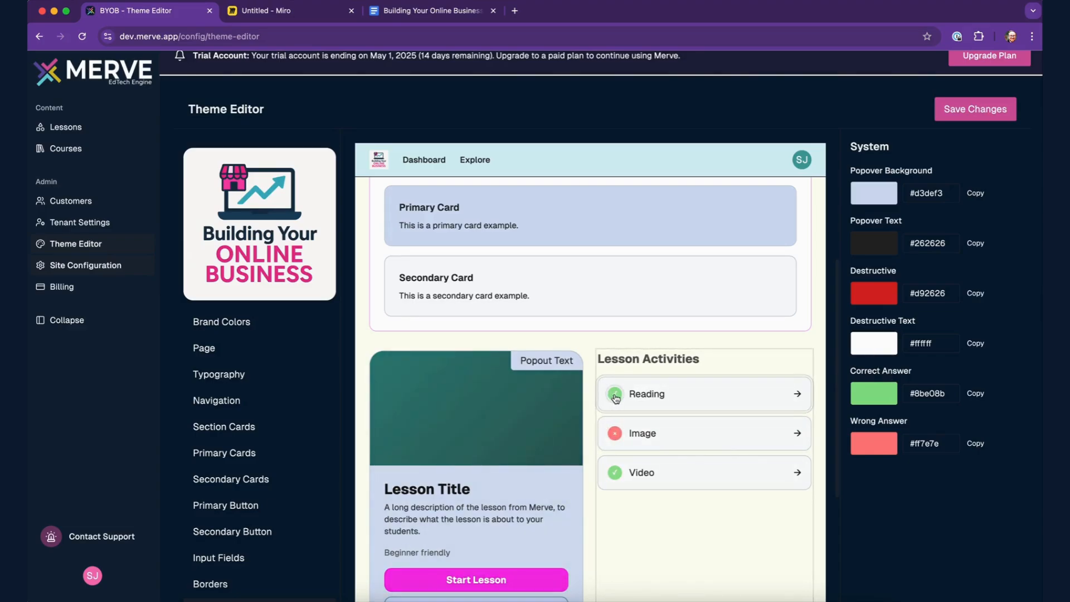
Darken the Correct Answer colour to the mid green #58b358 while comparing it with the lesson activity icons.
scroll(615, 398, down, 2)
click(886, 398)
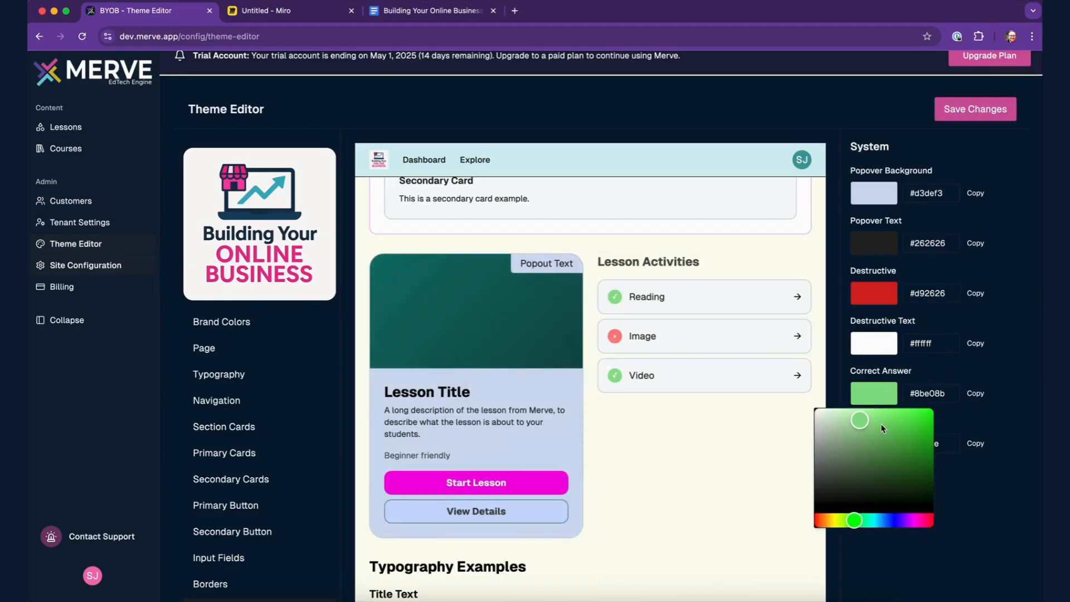
click(883, 425)
mouse_move(882, 426)
mouse_down()
mouse_move(861, 445)
mouse_move(849, 429)
mouse_move(855, 453)
mouse_move(855, 437)
mouse_move(875, 438)
mouse_up()
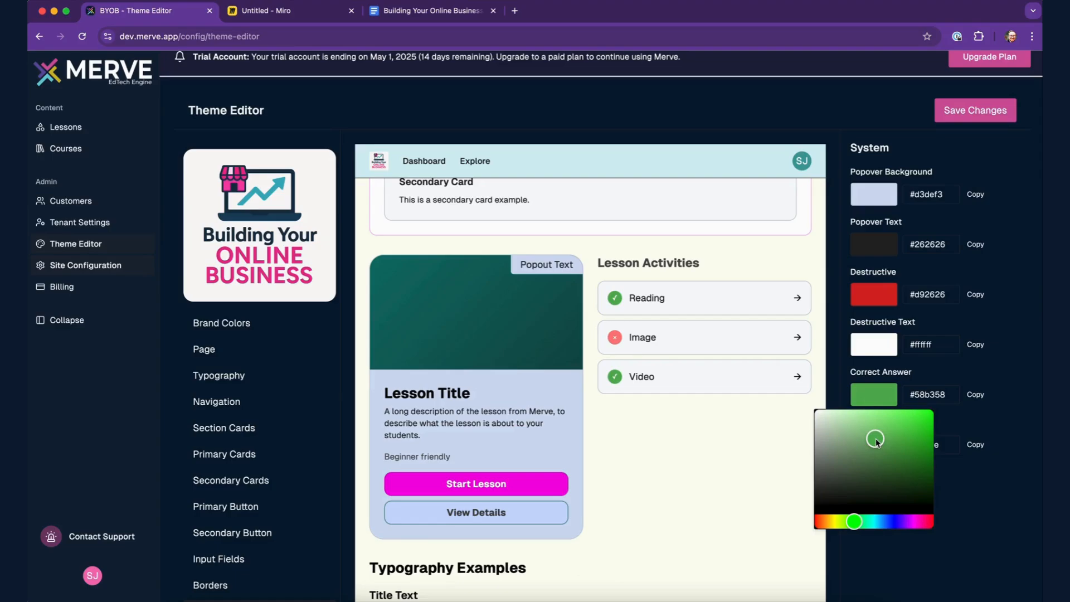
click(1023, 496)
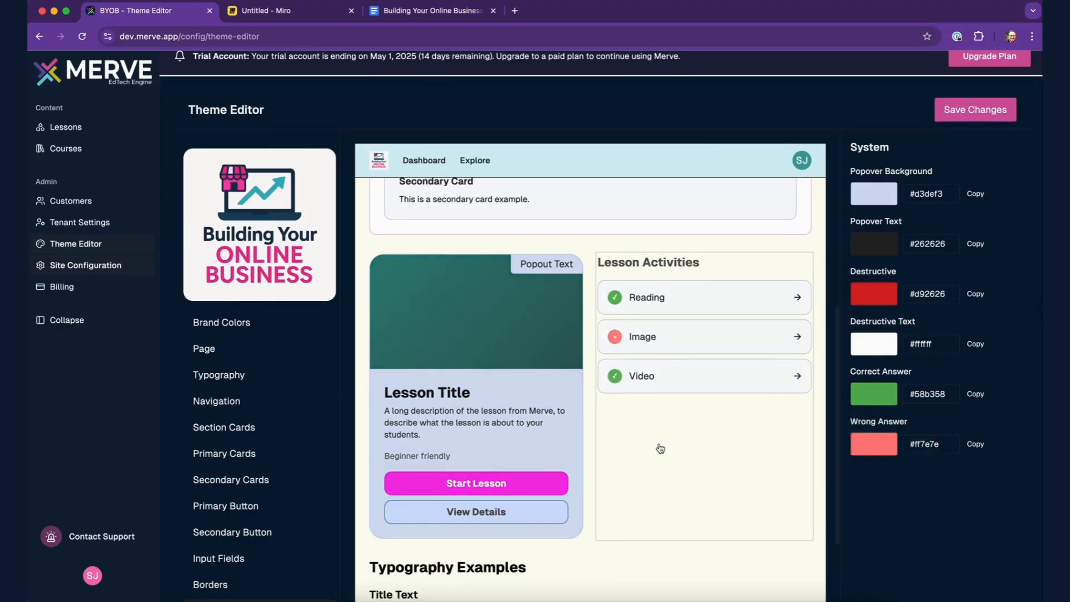
Set the Wrong Answer colour to the stronger red #ff6767 and check it in the preview.
click(873, 451)
drag(889, 484, 886, 458)
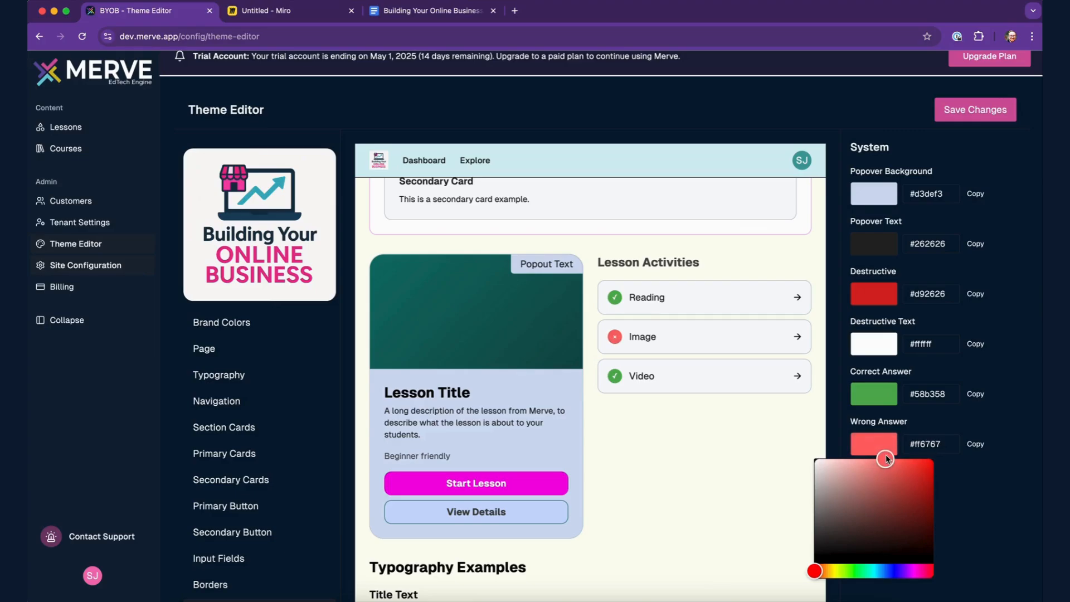
click(985, 500)
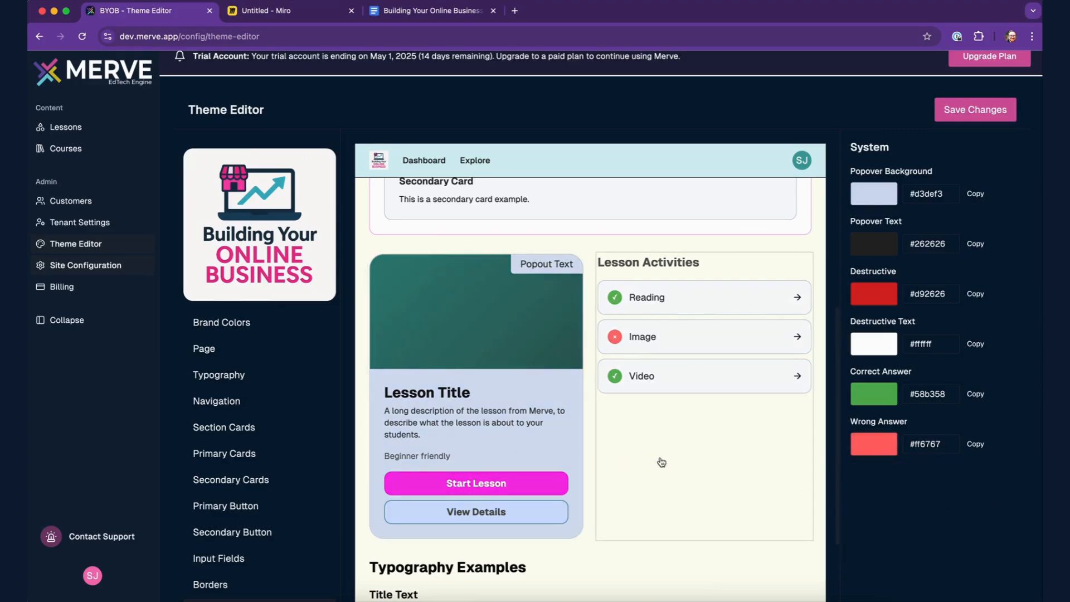
scroll(661, 462, up, 1)
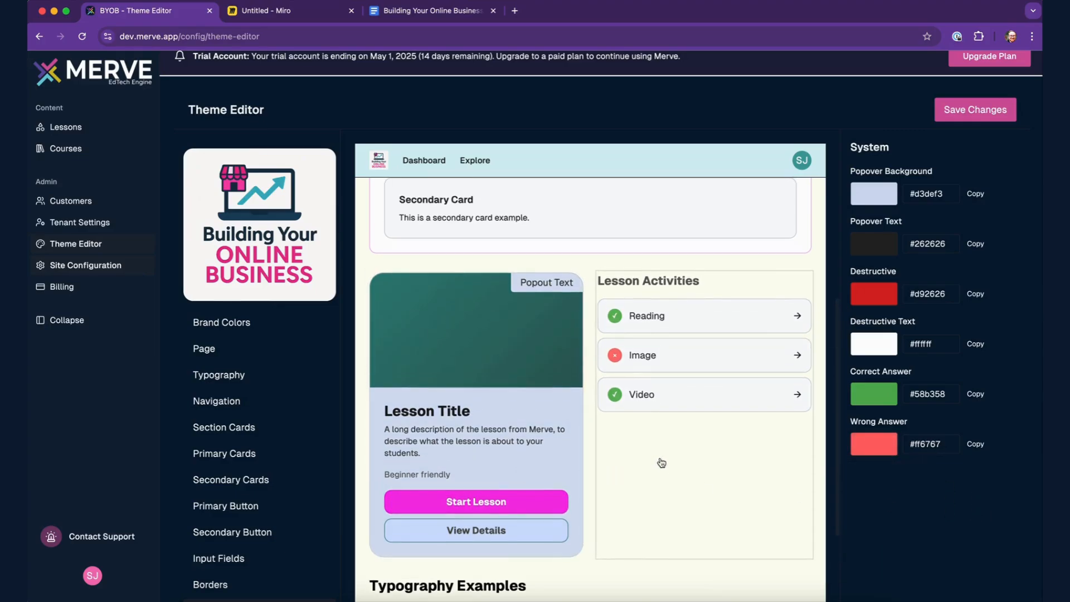
Change the Primary Cards background from the lesson card preview to the light purple #e6cff2.
click(512, 405)
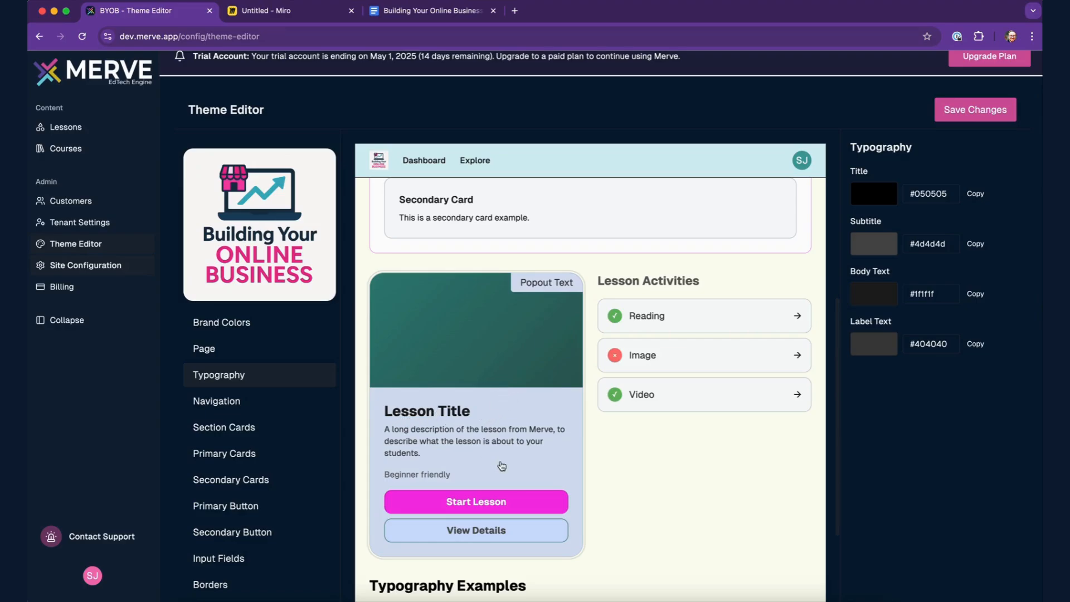
click(552, 475)
scroll(531, 472, down, 1)
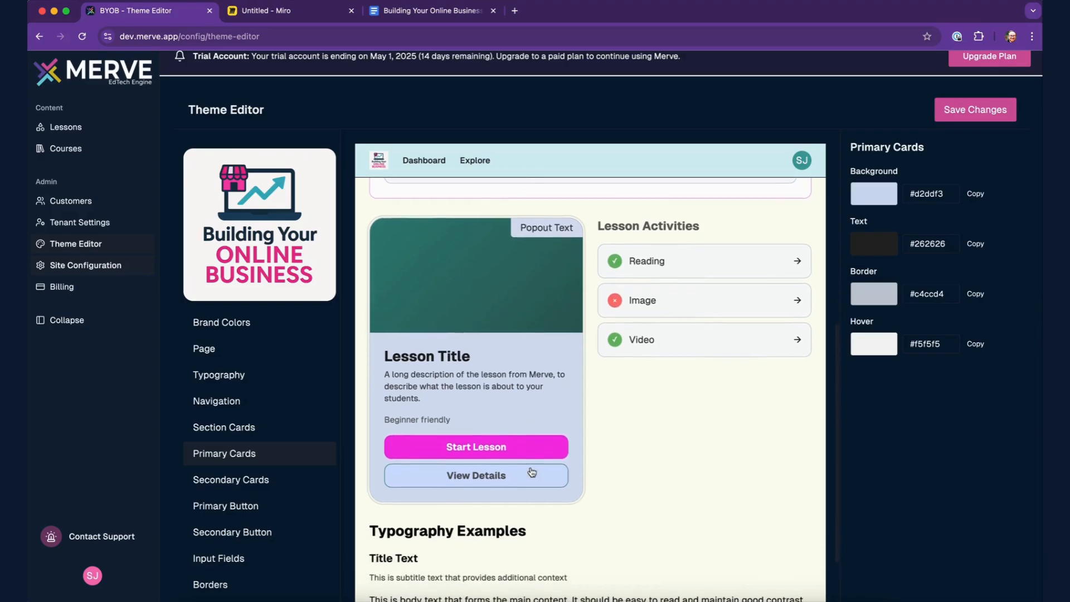
click(877, 195)
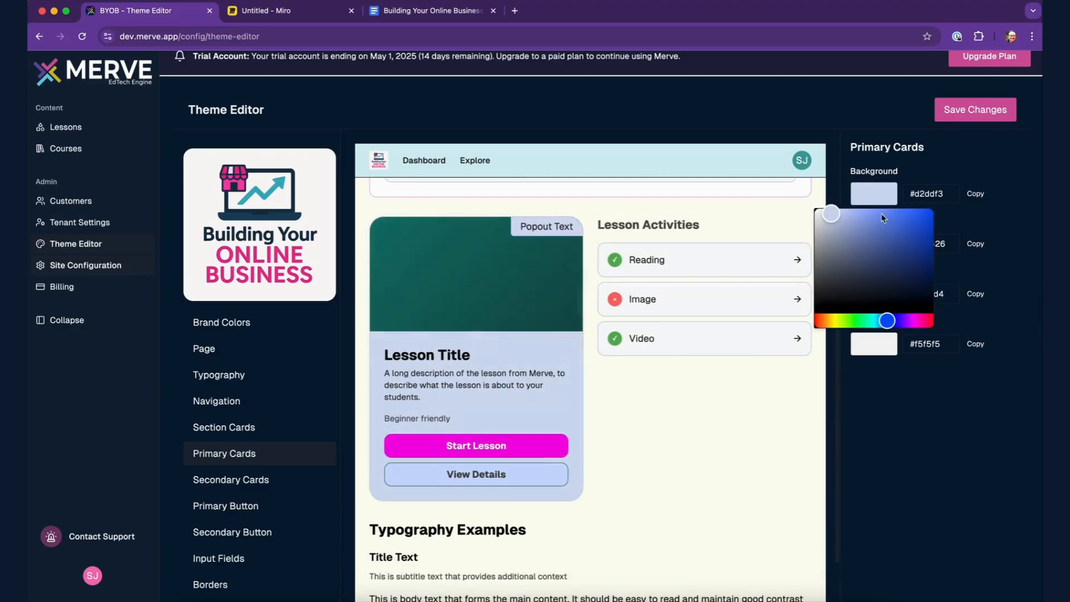
click(912, 323)
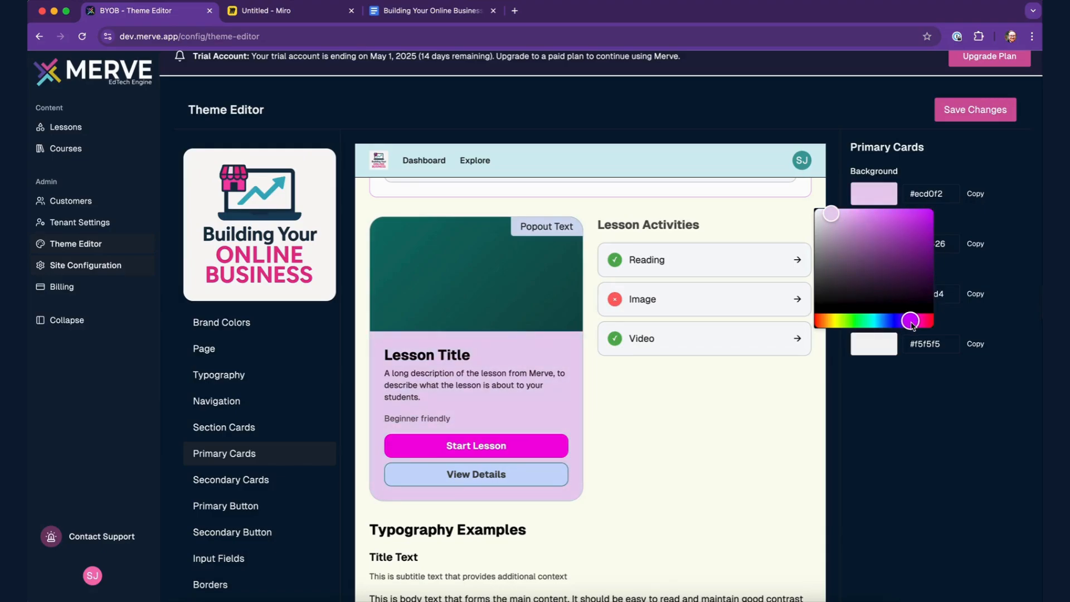
drag(911, 324, 907, 325)
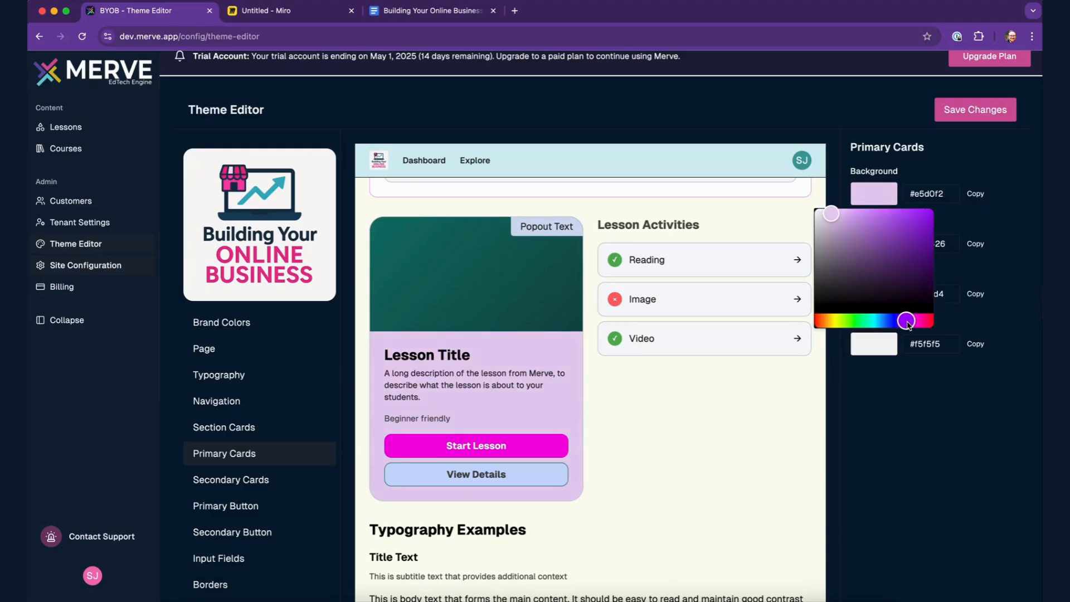
click(733, 509)
Lighten the Secondary Button background to the pale blue #d6e1fa.
click(465, 476)
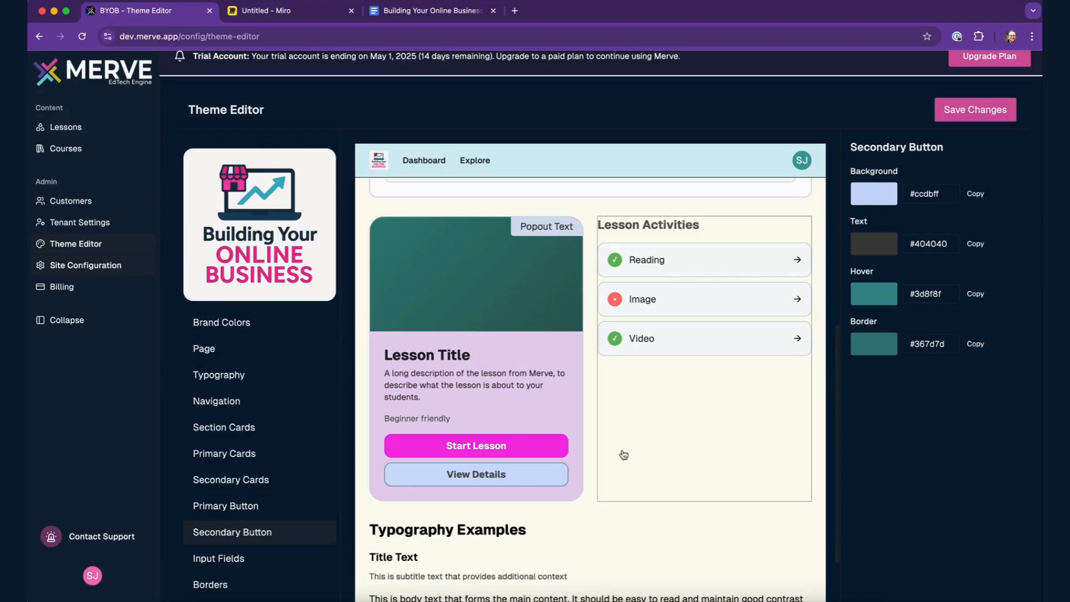
click(874, 199)
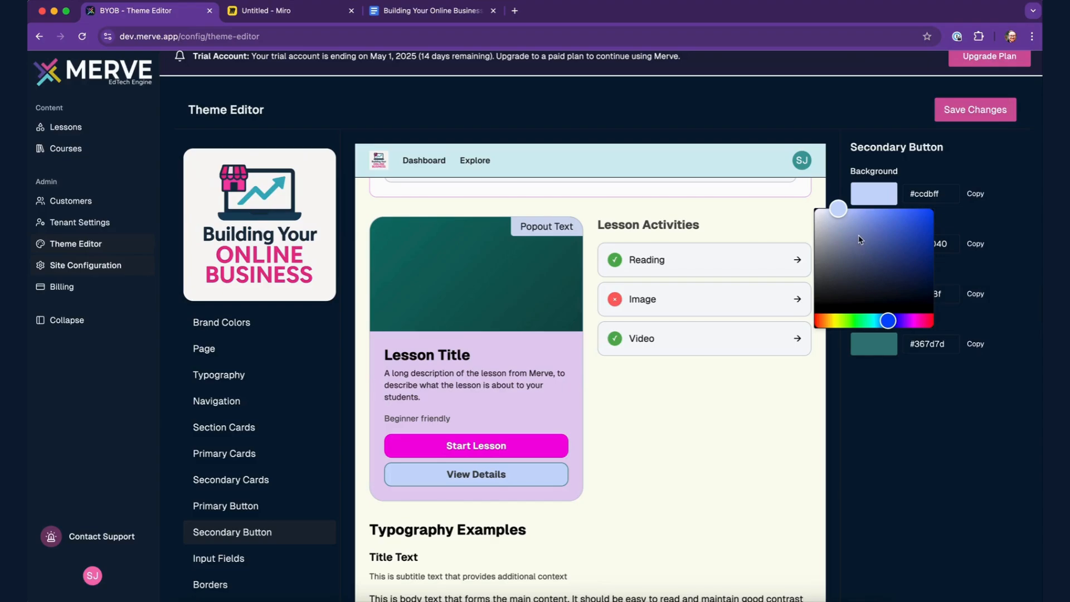
drag(860, 240, 832, 211)
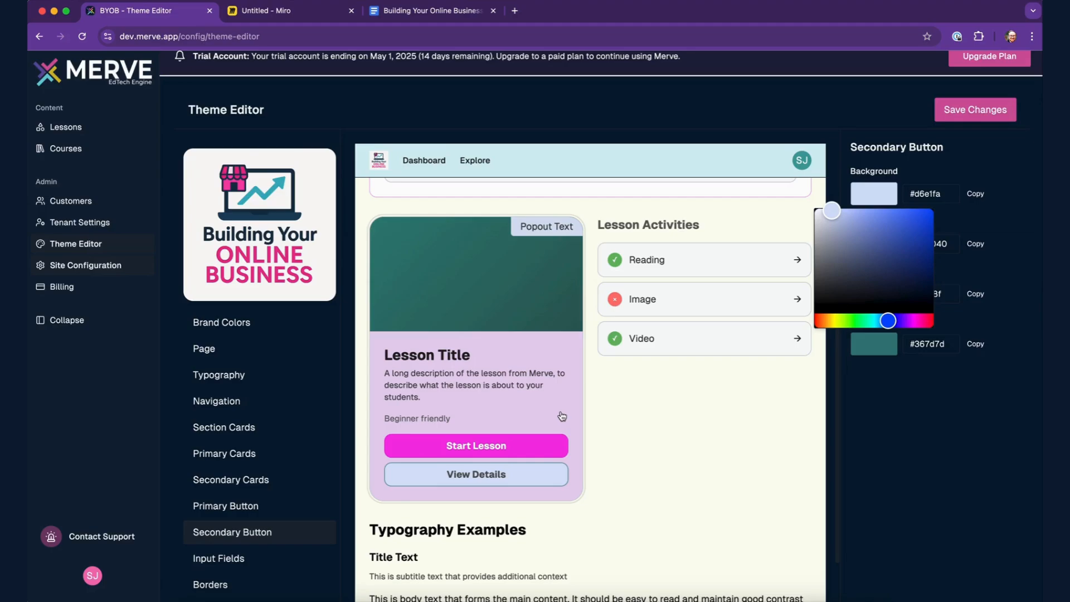
Copy the Primary Cards background #e6cff2 into the Secondary Button background and check it in the preview.
click(224, 453)
click(975, 193)
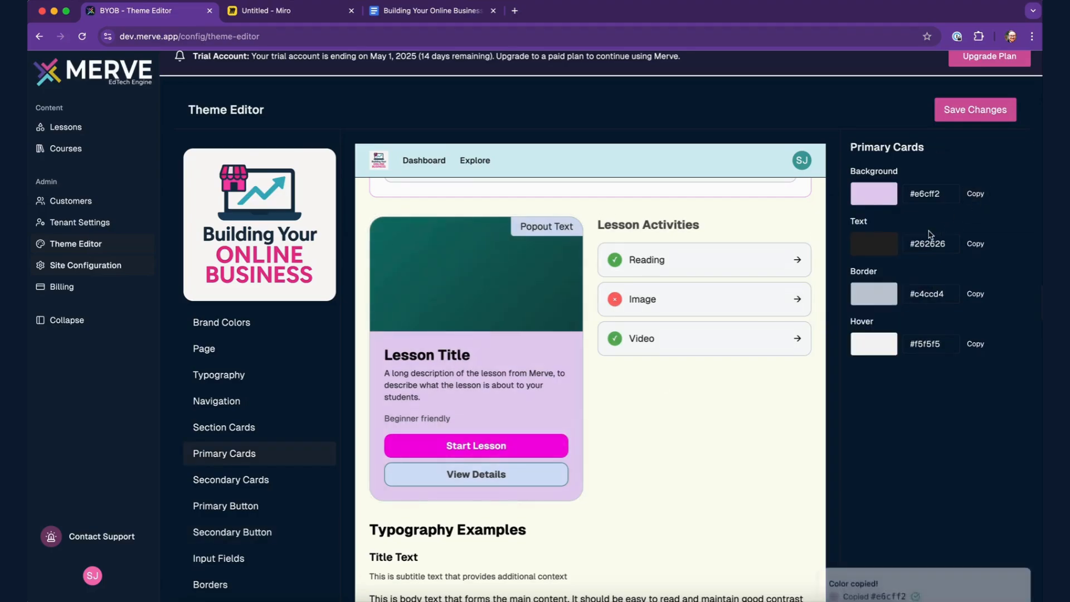
click(231, 532)
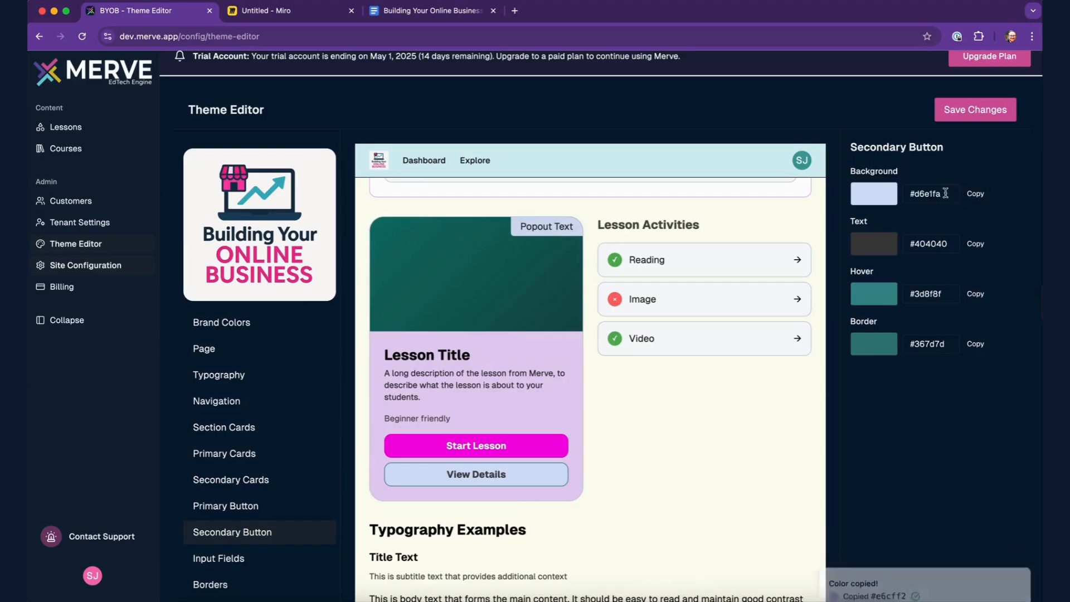
drag(945, 193, 893, 194)
key(super+v)
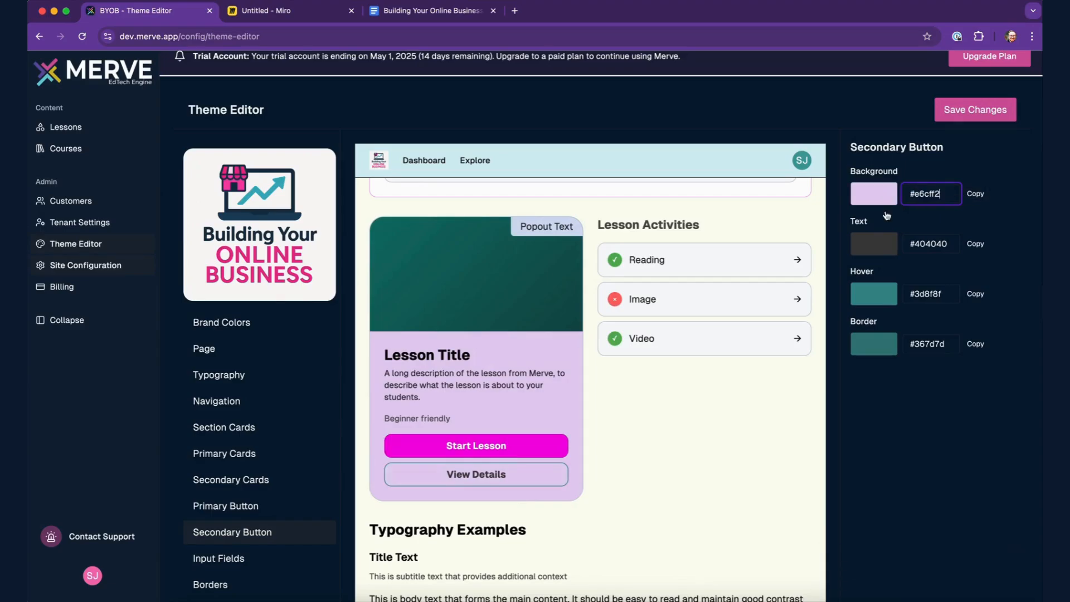
click(925, 425)
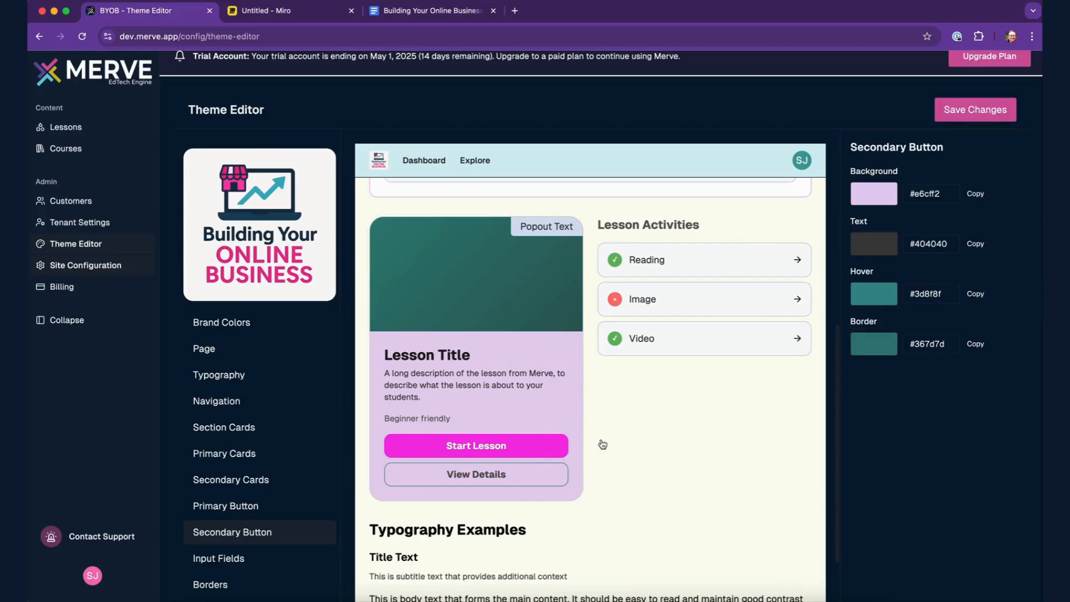
scroll(576, 423, up, 7)
scroll(576, 423, up, 1)
scroll(576, 425, down, 8)
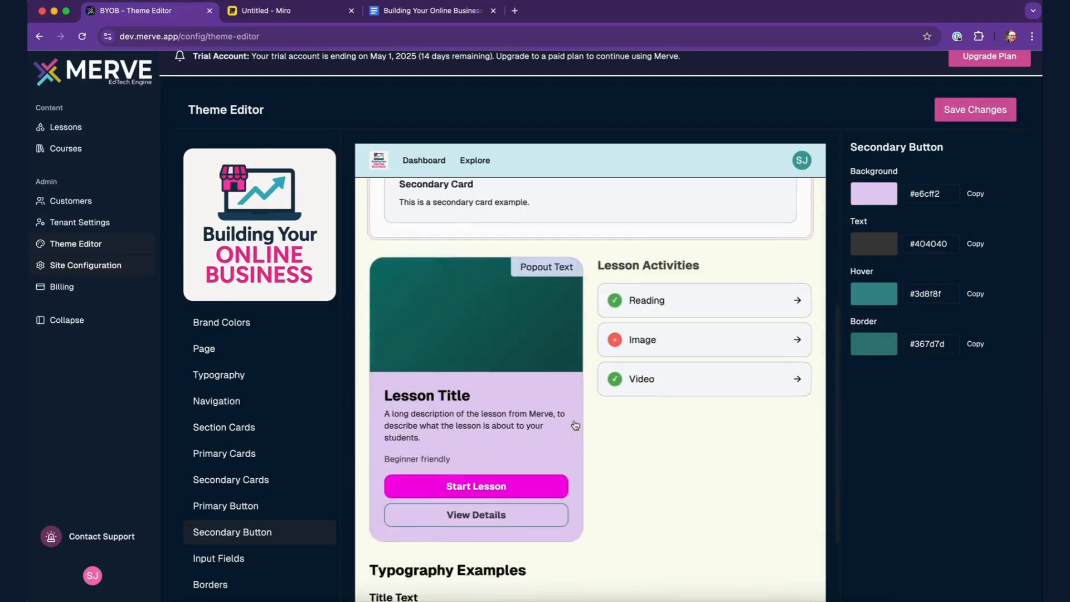
scroll(575, 425, up, 5)
scroll(576, 425, down, 5)
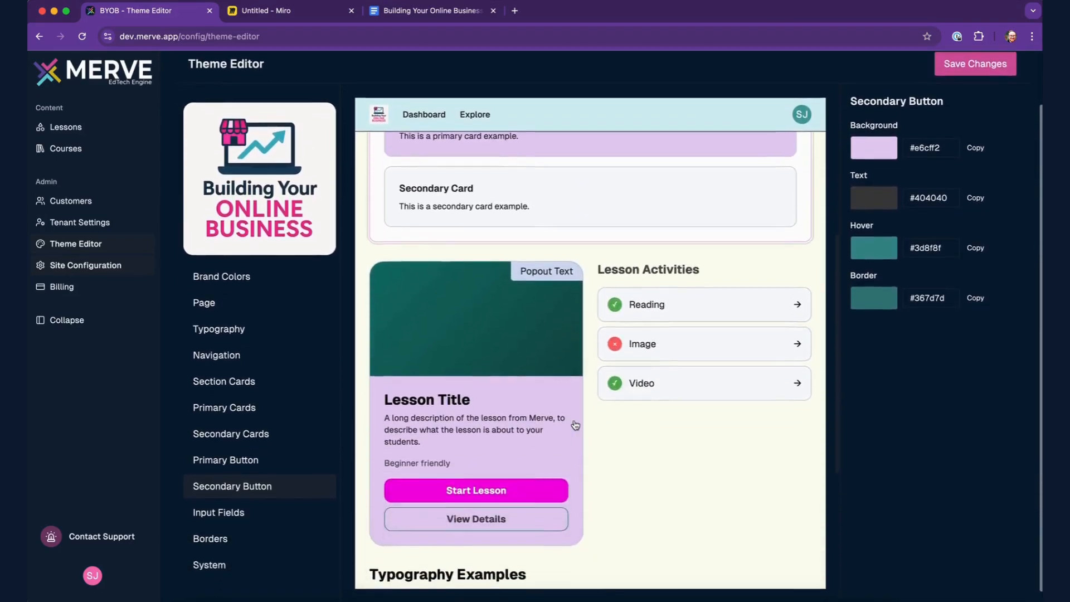
Set the Secondary Button text colour to the Primary Button's background magenta #f500e4.
click(884, 201)
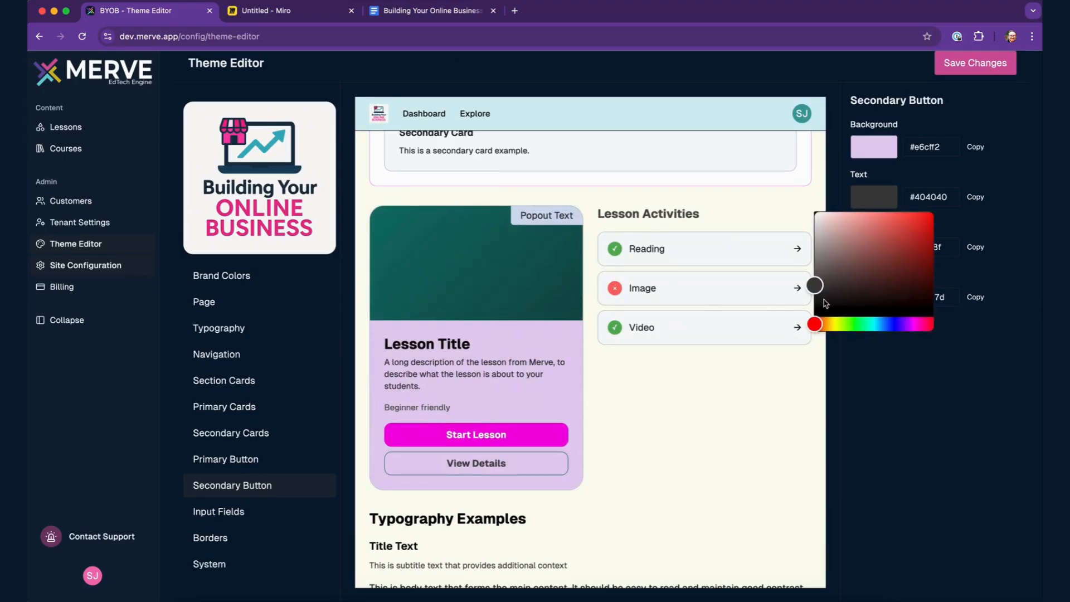
click(927, 380)
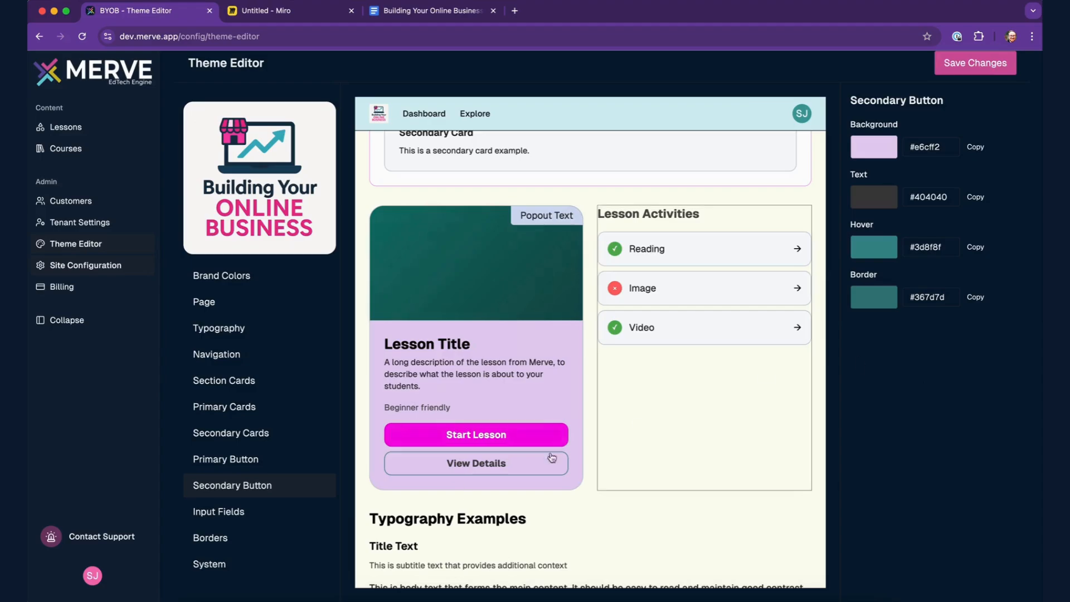
click(255, 466)
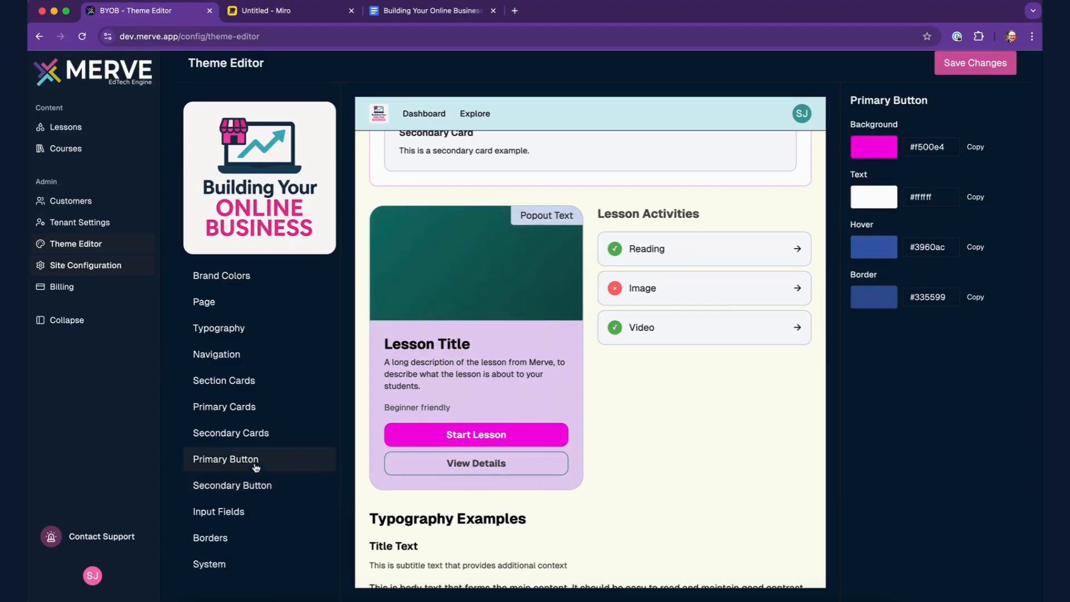
click(983, 150)
click(255, 485)
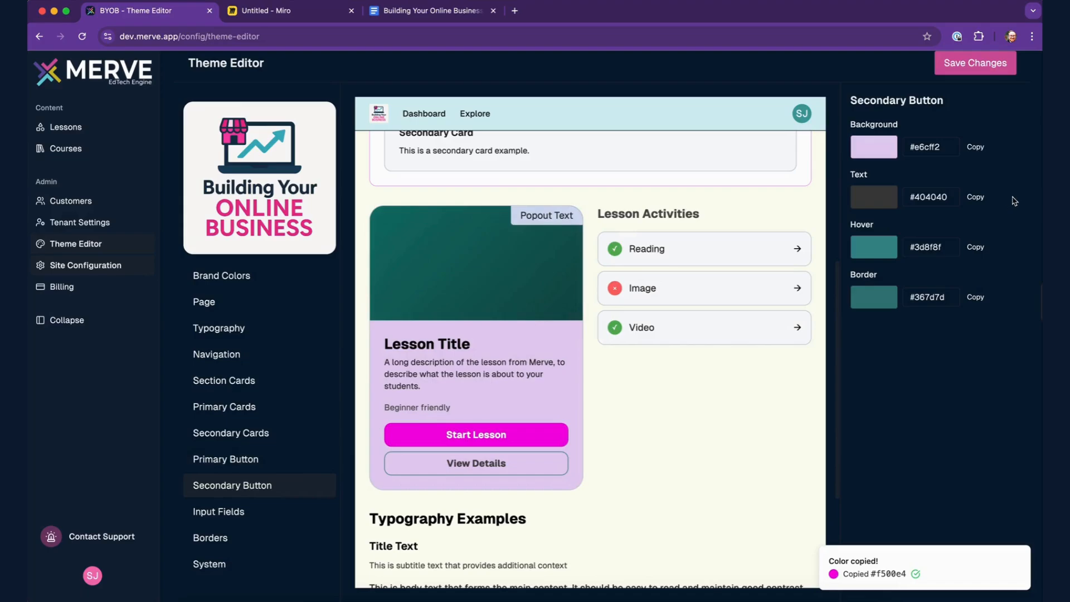
click(946, 198)
key(ctrl+a)
key(ctrl+v)
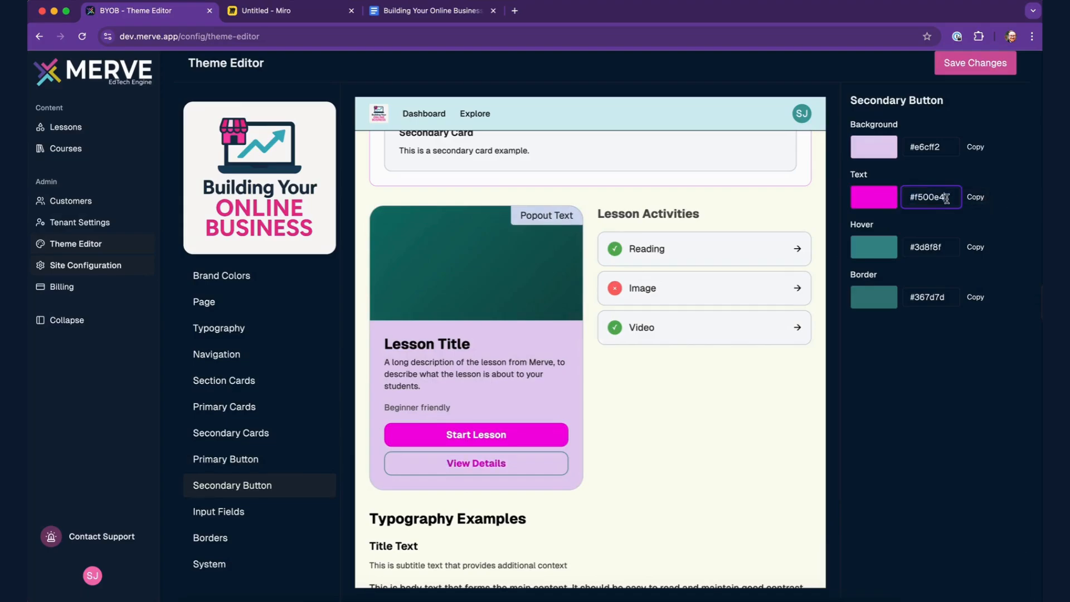
click(910, 350)
Lighten the Primary Cards background to the very pale purple #f2ebf4.
click(564, 403)
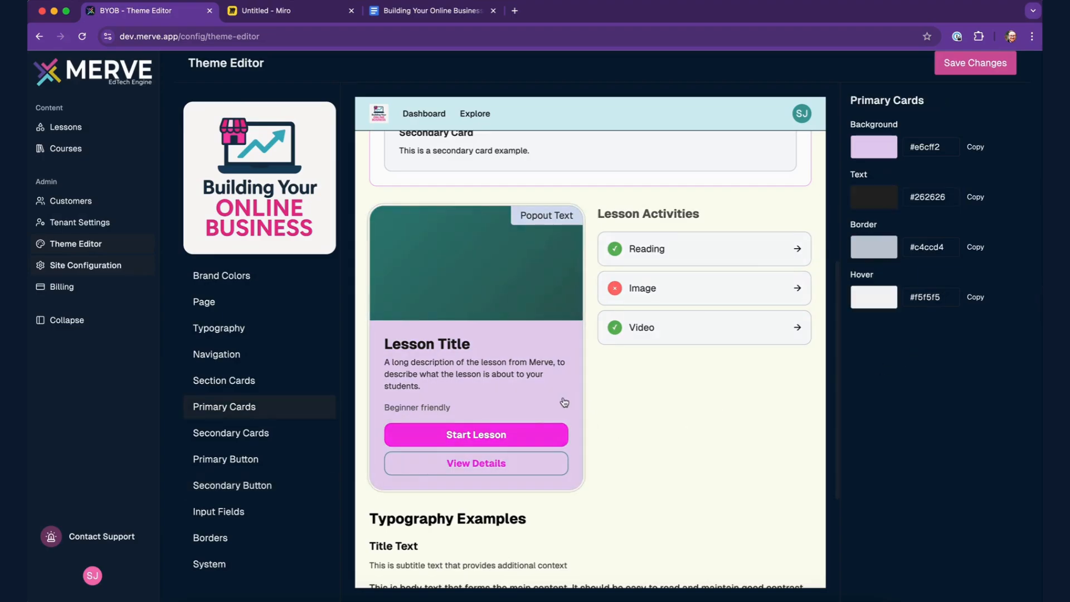
click(875, 154)
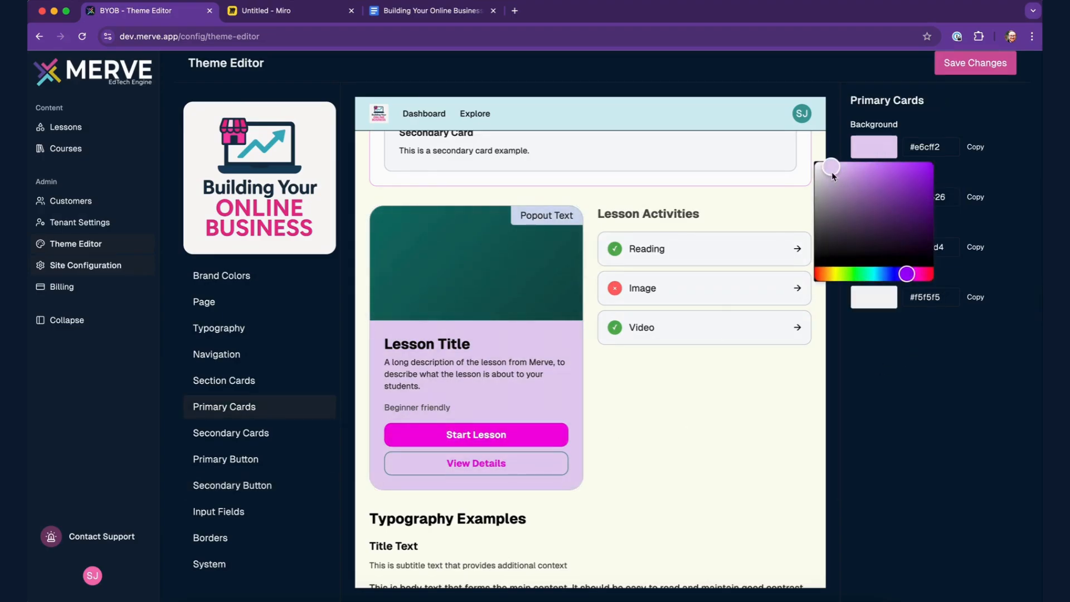
drag(832, 170, 821, 169)
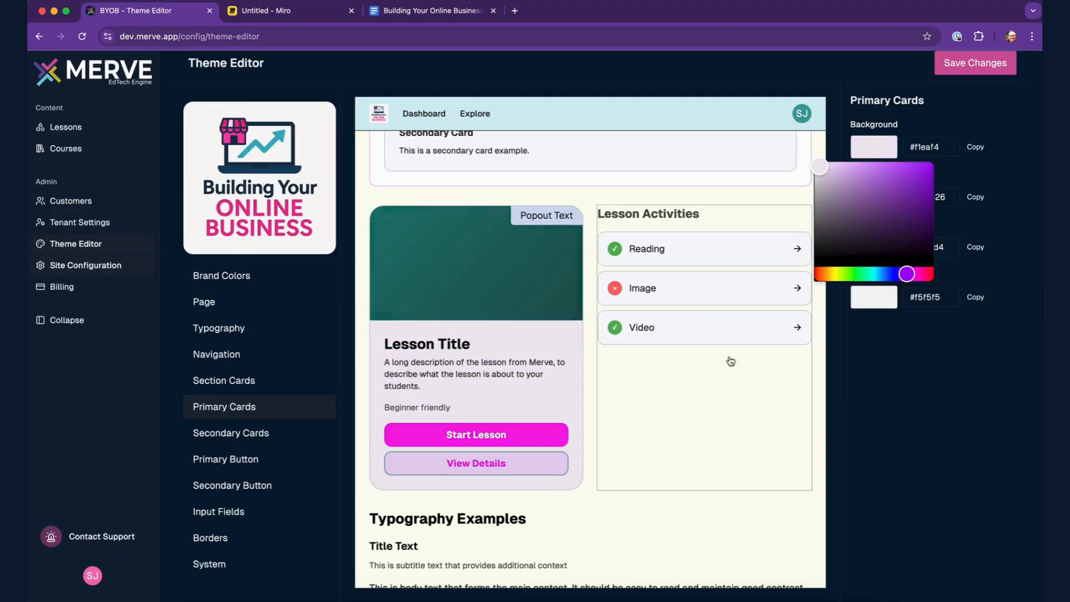
click(489, 465)
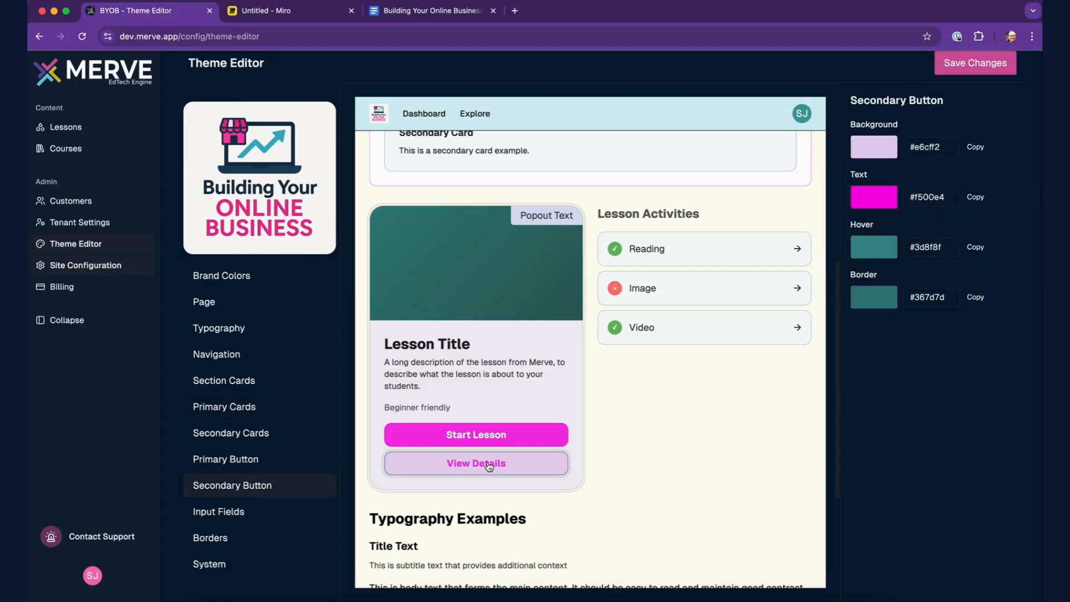
Copy the Primary Cards background #f2ebf4 into the Secondary Button background.
click(557, 396)
click(975, 147)
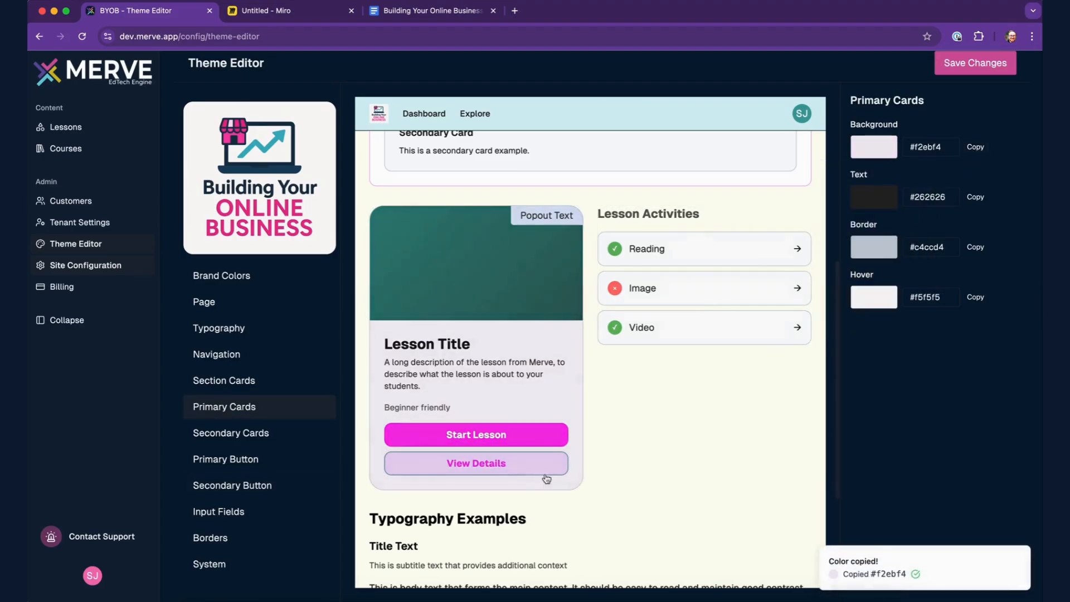
click(497, 473)
click(932, 153)
key(super+a)
key(super+v)
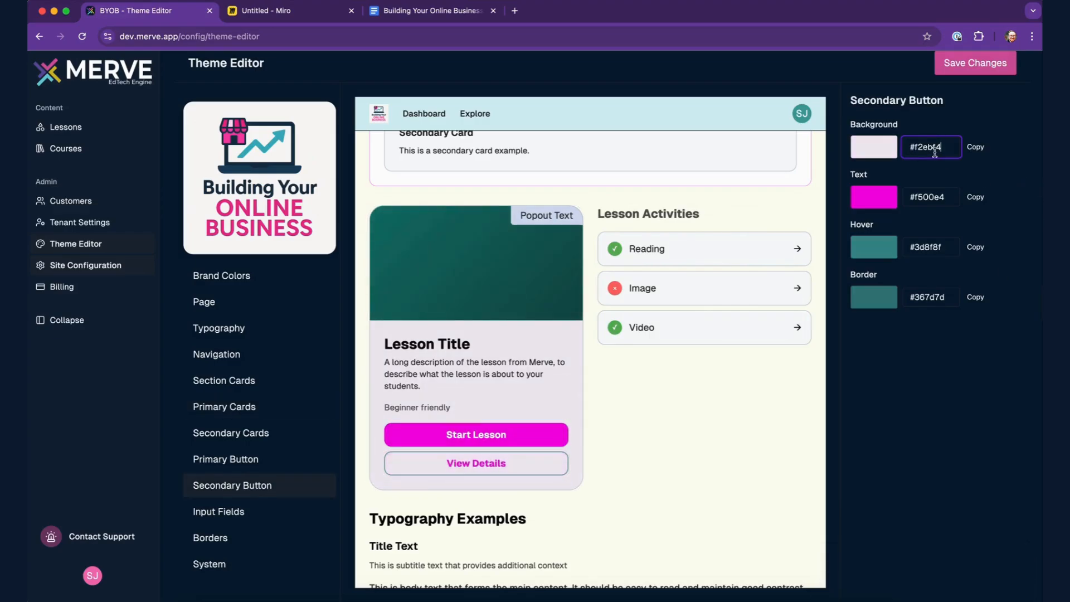
click(902, 405)
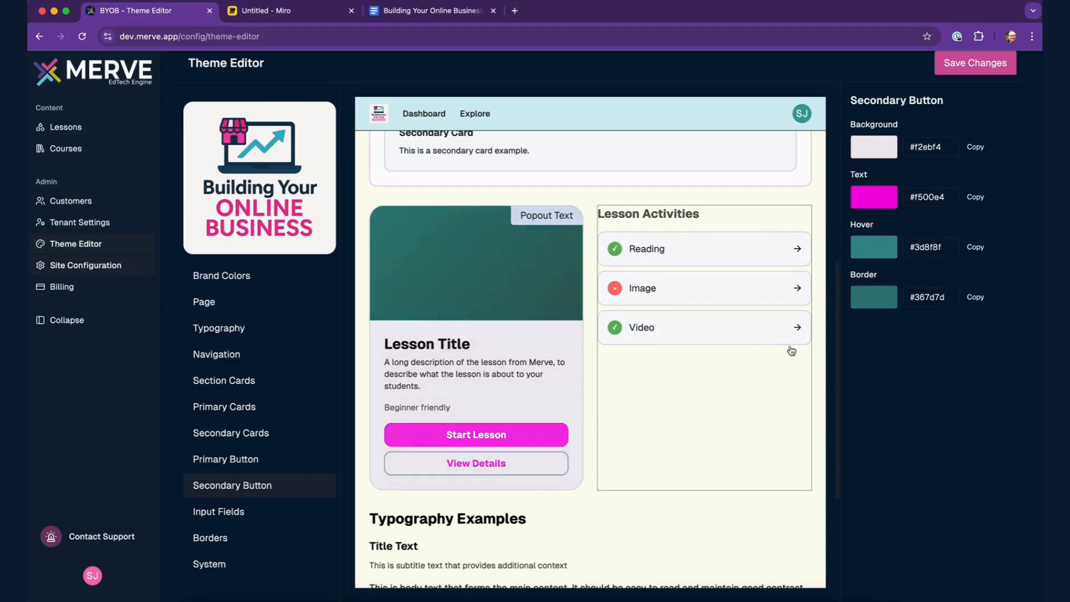
Set the Secondary Button border to the same pale purple as its background, #f2ebf4.
click(870, 305)
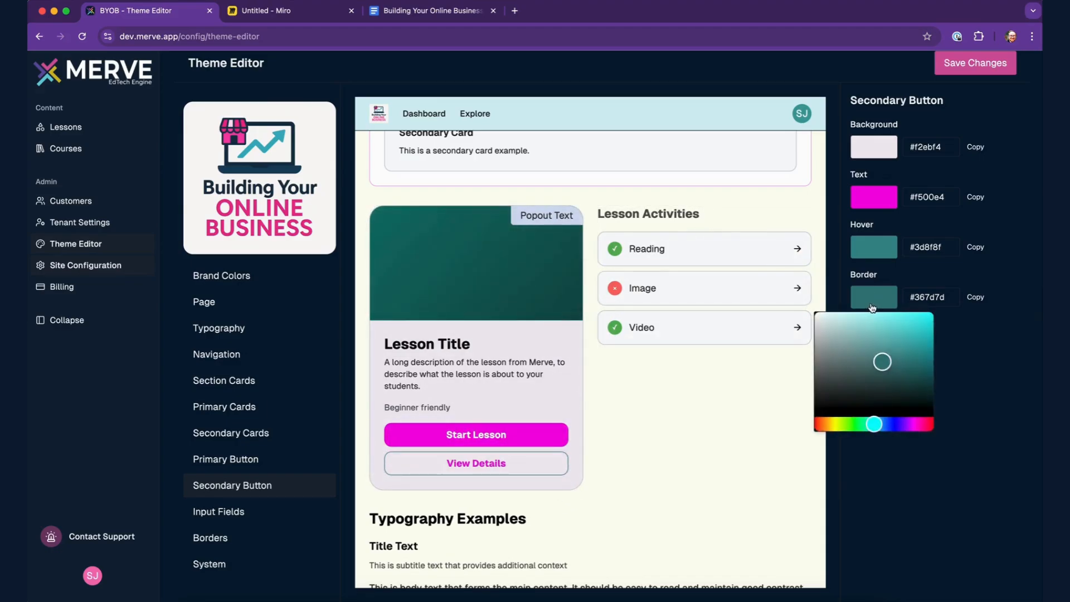
click(912, 292)
key(super+a)
key(super+v)
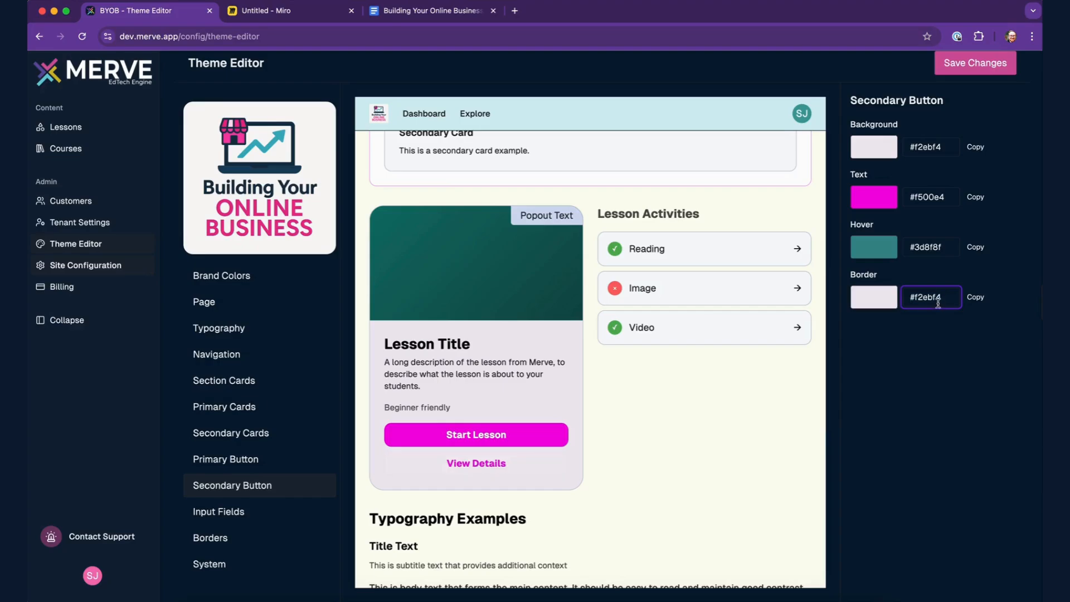
click(927, 340)
Copy the Secondary Button text colour #f500e4 into its border colour.
click(975, 197)
click(946, 296)
key(super+a)
key(super+v)
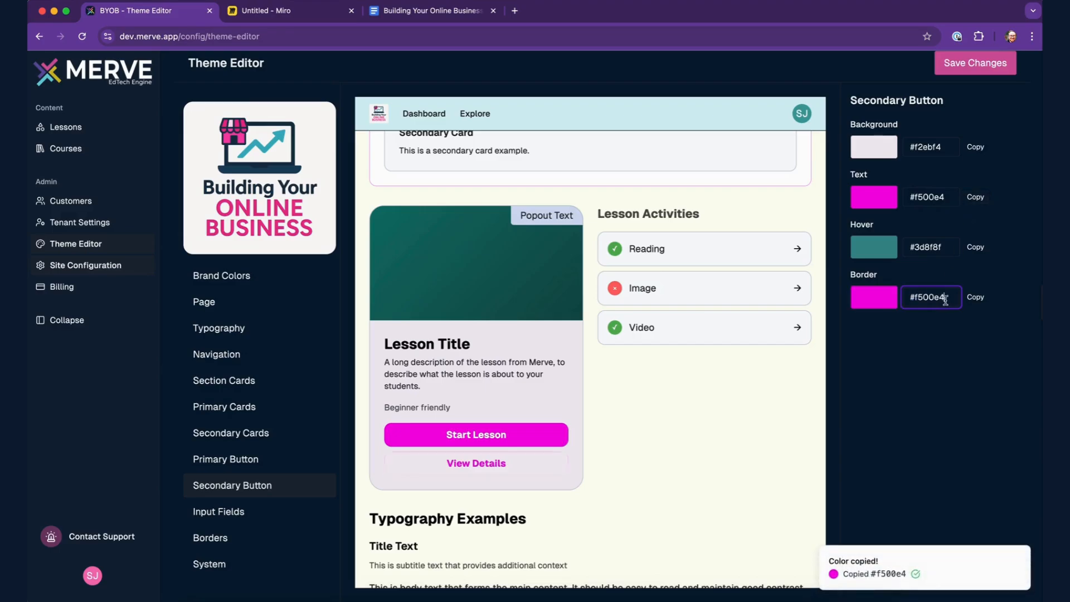
click(935, 354)
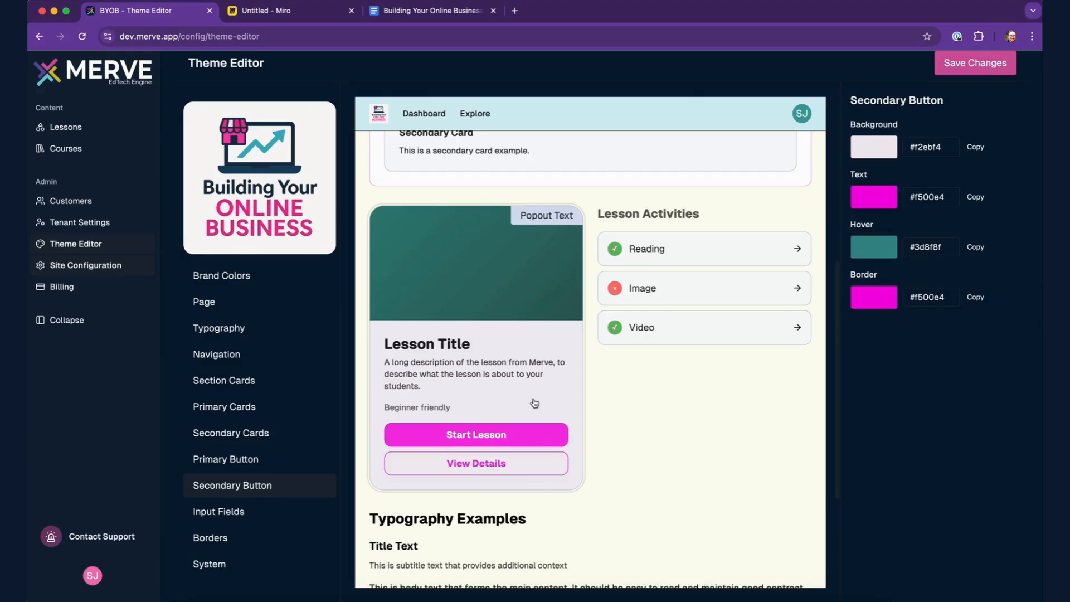
Review the progress section, card examples and lesson card in the preview with the new colours.
scroll(534, 403, up, 7)
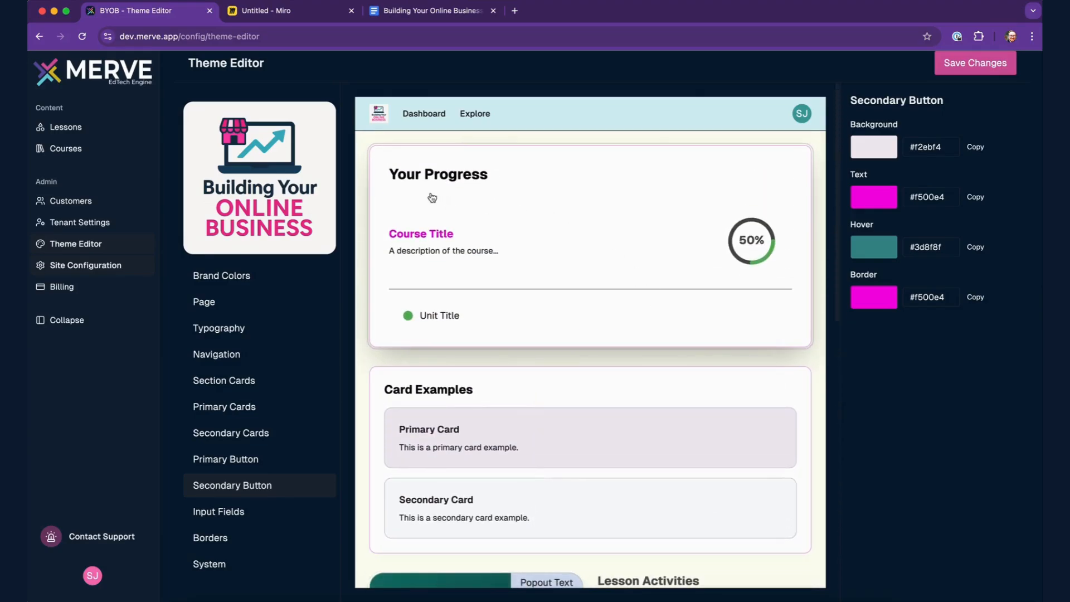
scroll(616, 444, down, 10)
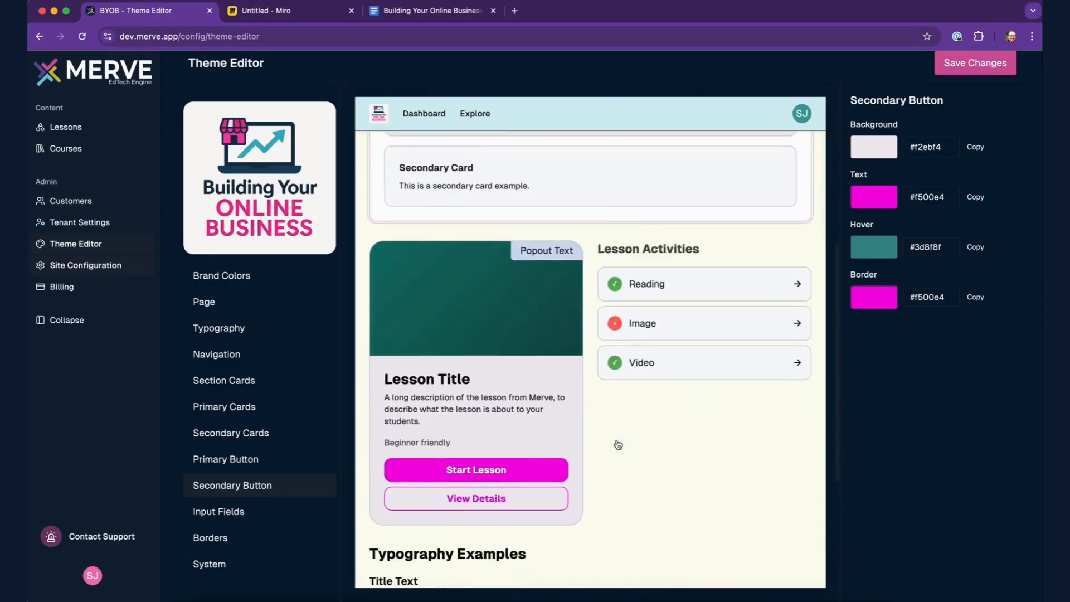
scroll(617, 444, up, 8)
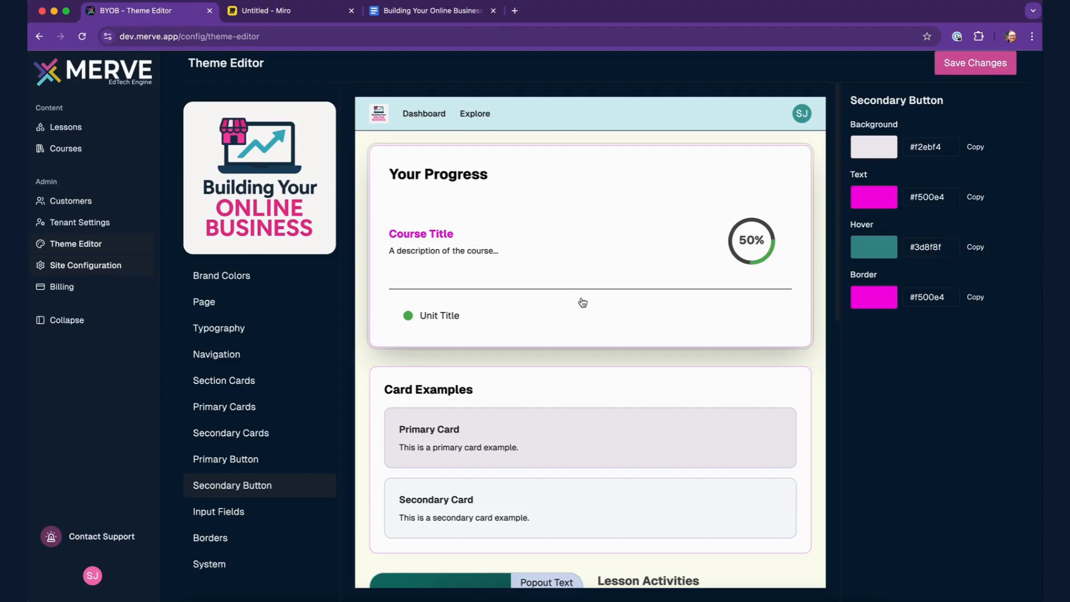
scroll(571, 290, down, 2)
scroll(571, 290, down, 1)
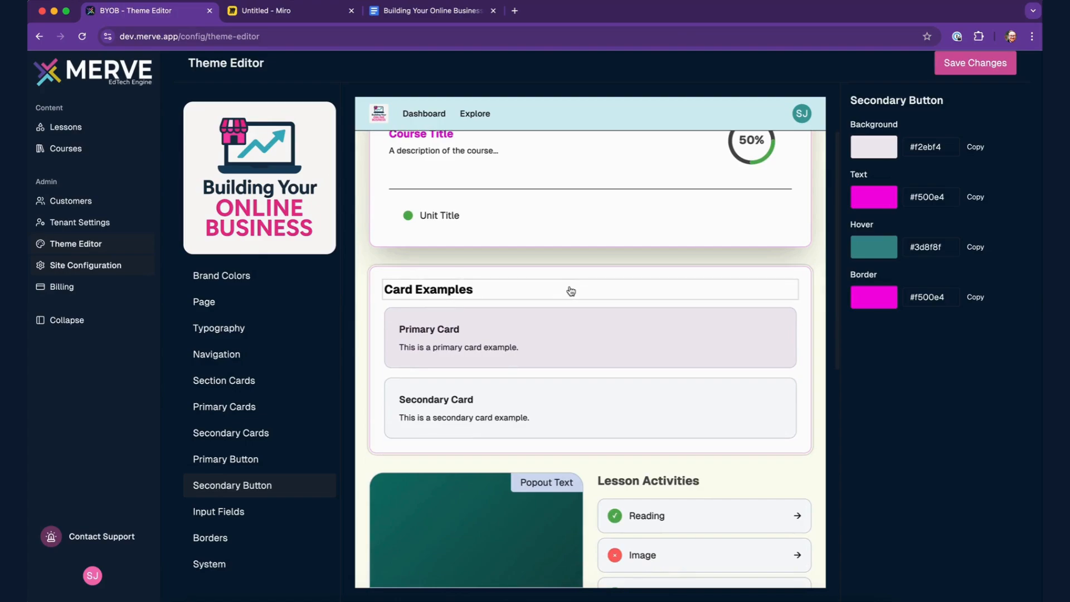
scroll(571, 290, up, 1)
scroll(573, 369, down, 2)
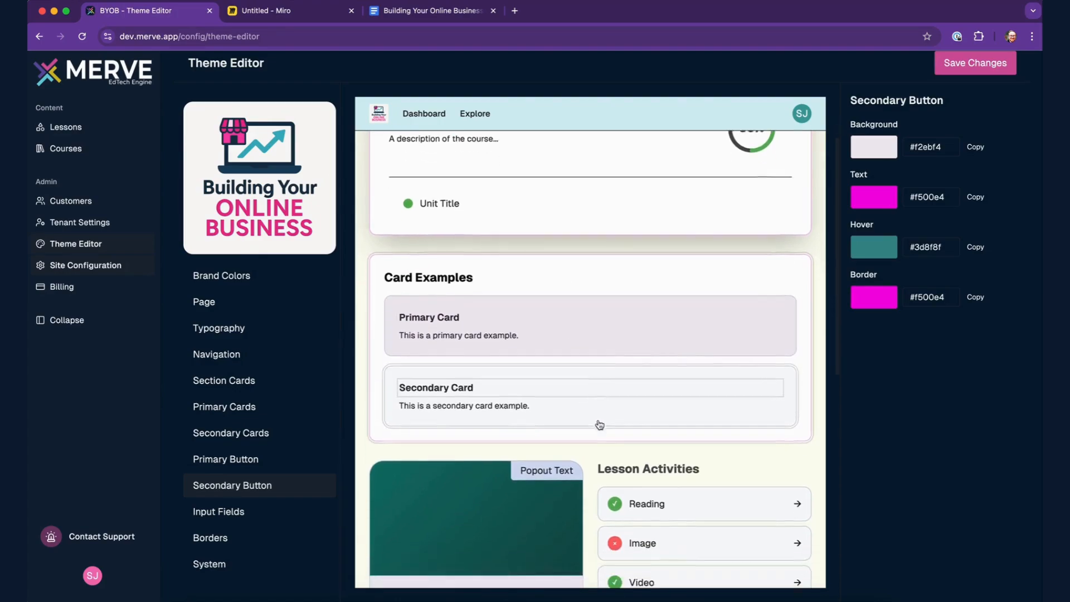
Change the Secondary Cards background to a pale blue, #edf5fd.
scroll(598, 425, down, 3)
click(584, 315)
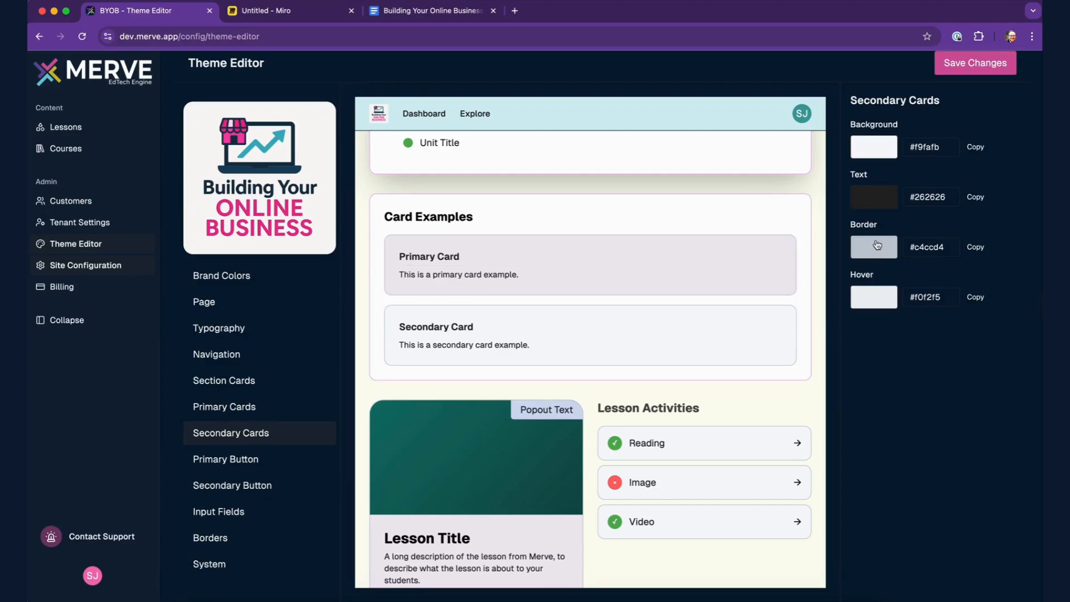
click(873, 148)
drag(829, 169, 823, 163)
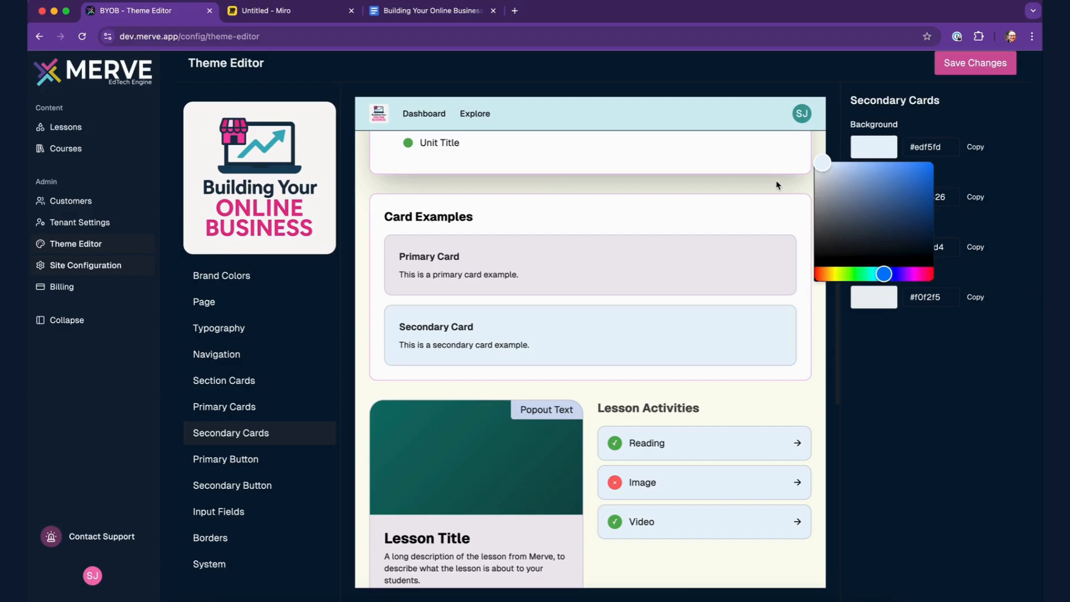
click(698, 250)
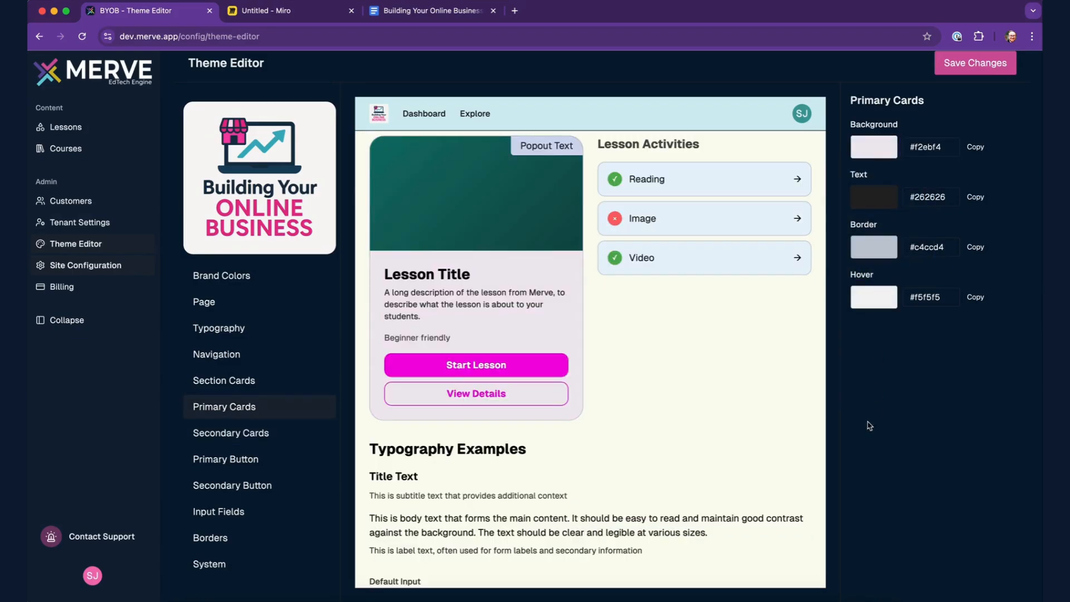
Review the whole theme preview, from the progress section and cards down to the typography and input examples.
scroll(583, 351, up, 5)
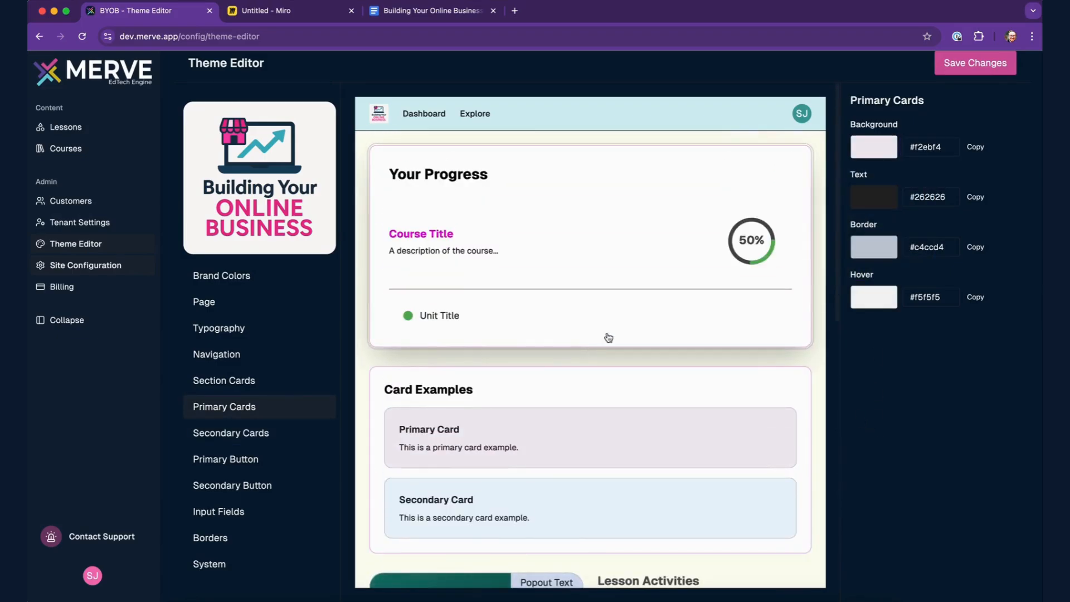
scroll(604, 357, down, 10)
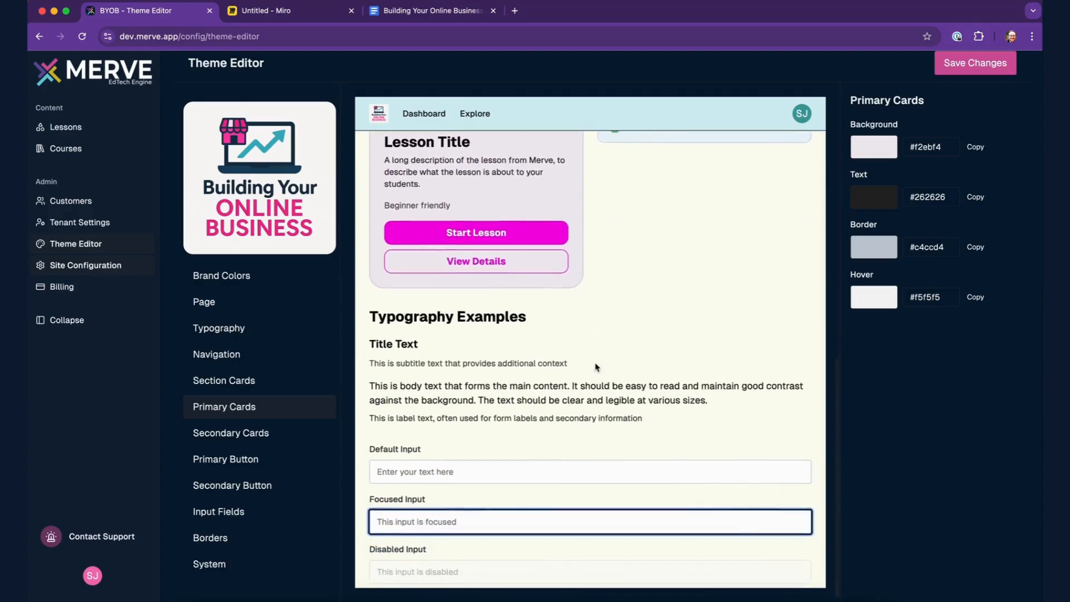
scroll(595, 367, up, 12)
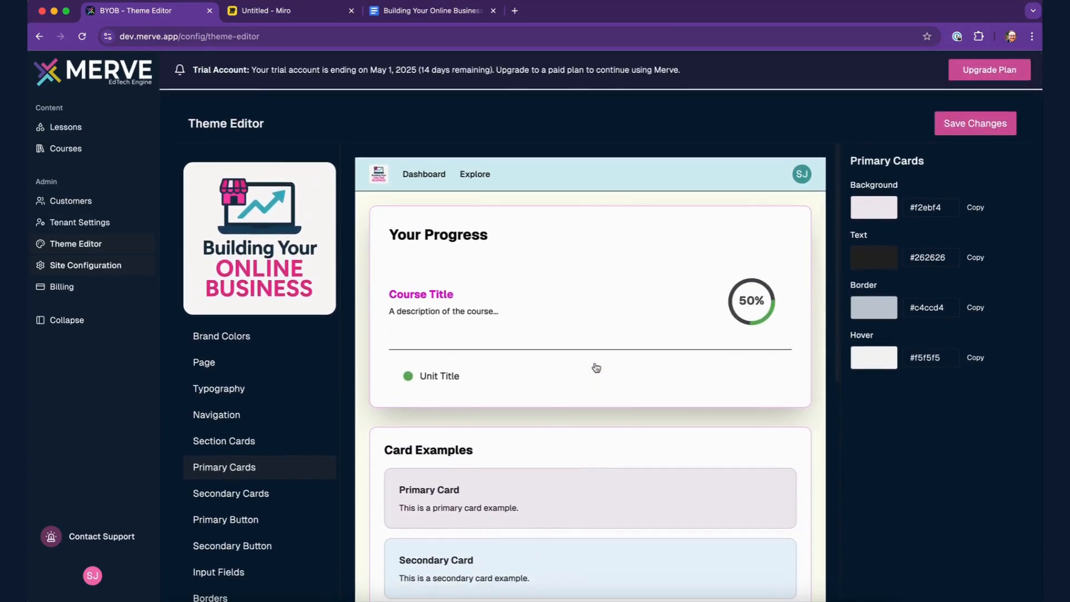
scroll(596, 367, down, 10)
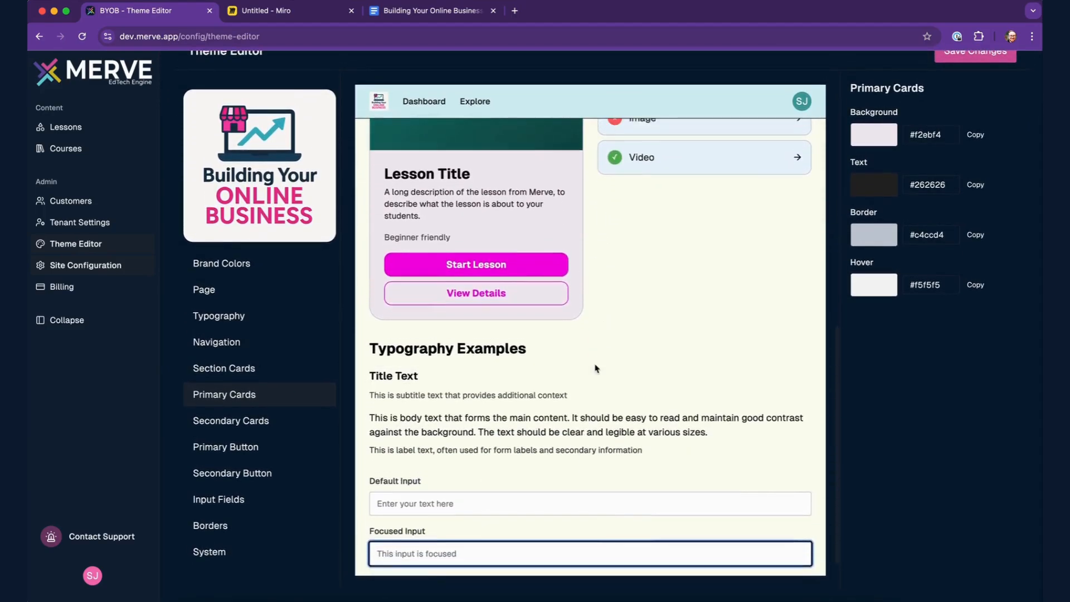
scroll(595, 368, up, 10)
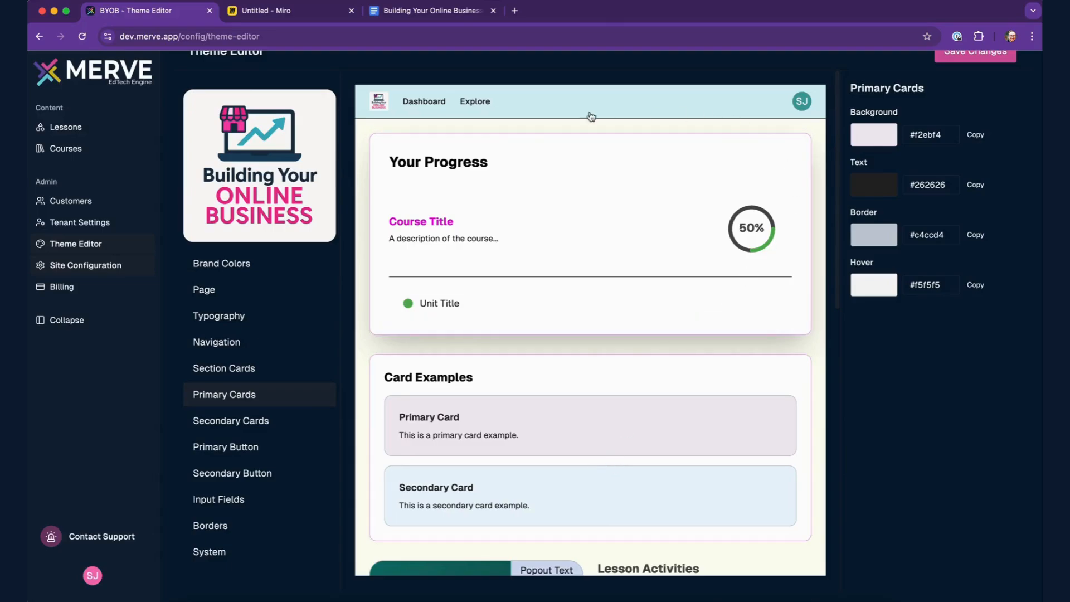
scroll(607, 411, down, 7)
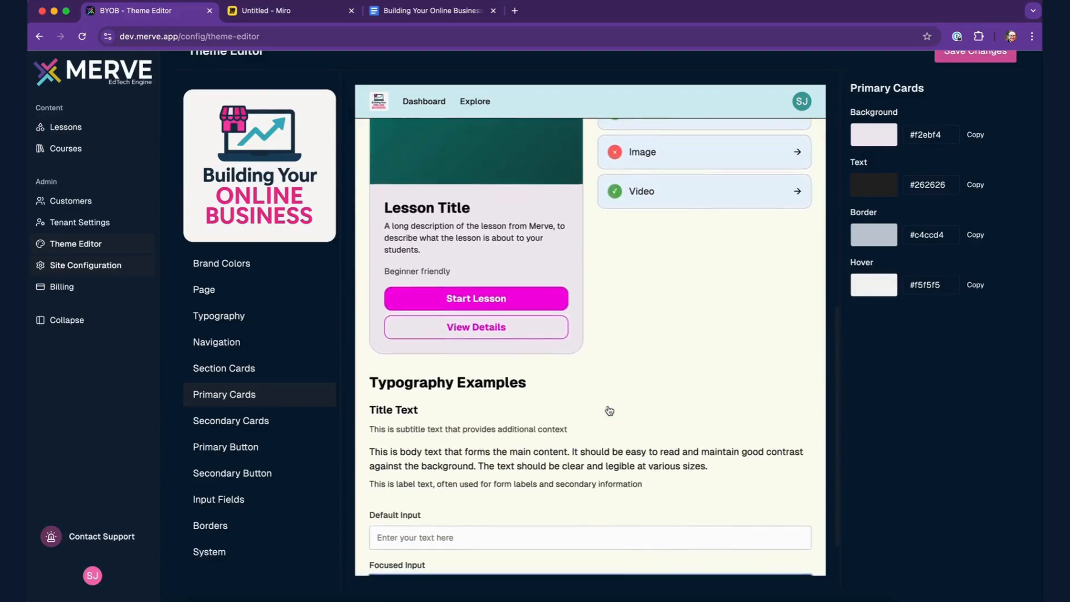
scroll(609, 410, down, 2)
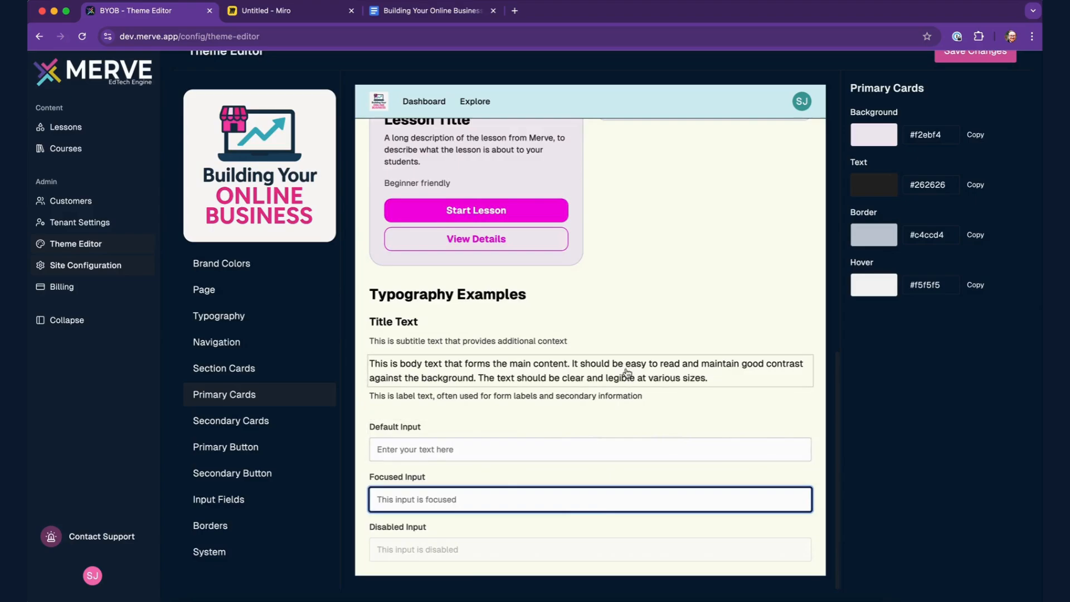
scroll(626, 373, up, 8)
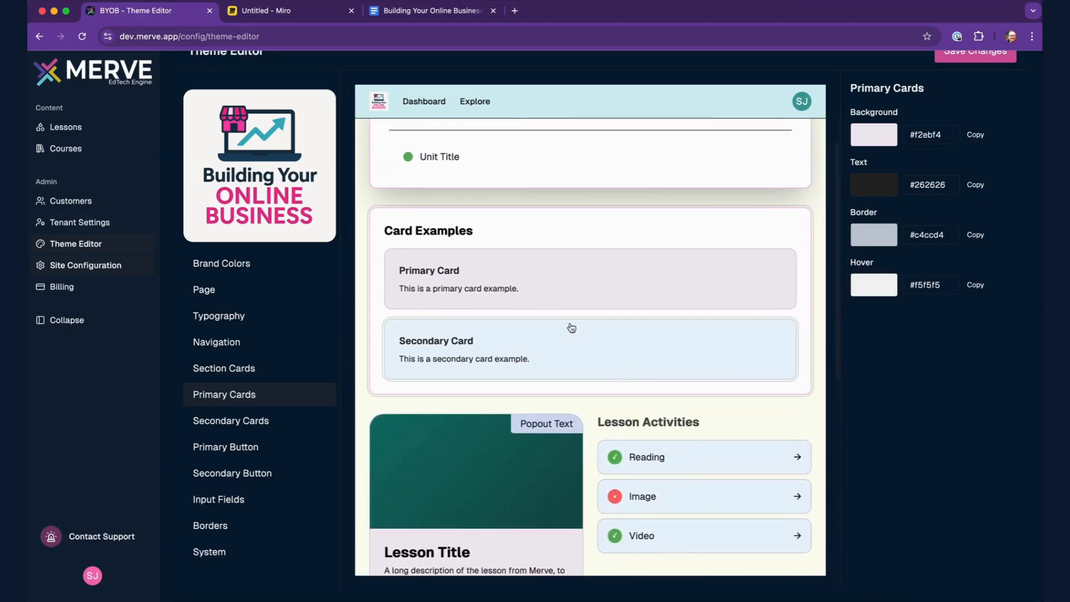
scroll(617, 291, up, 3)
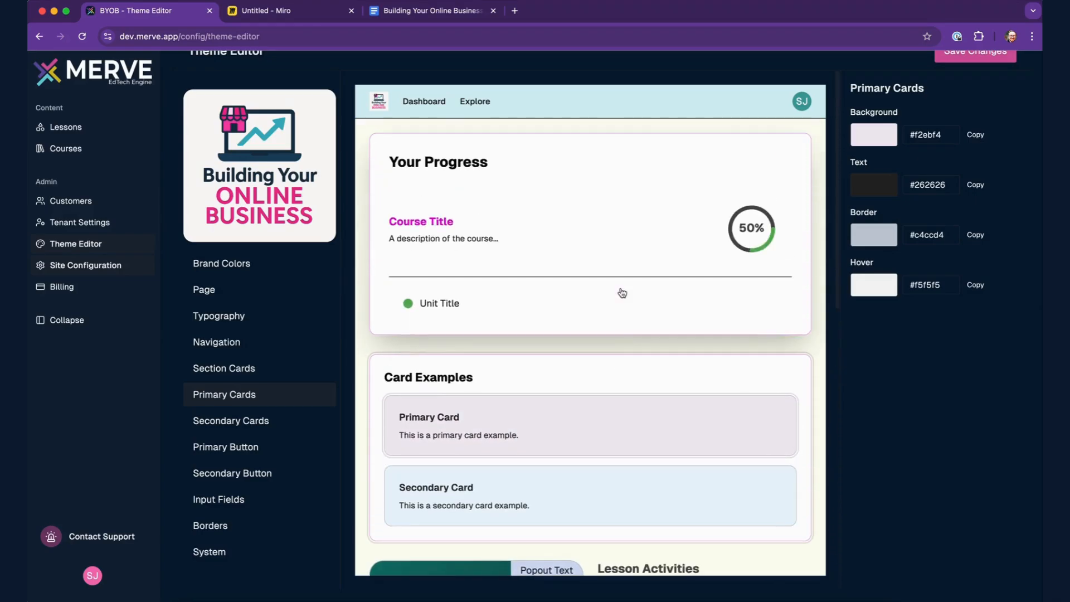
scroll(622, 292, down, 12)
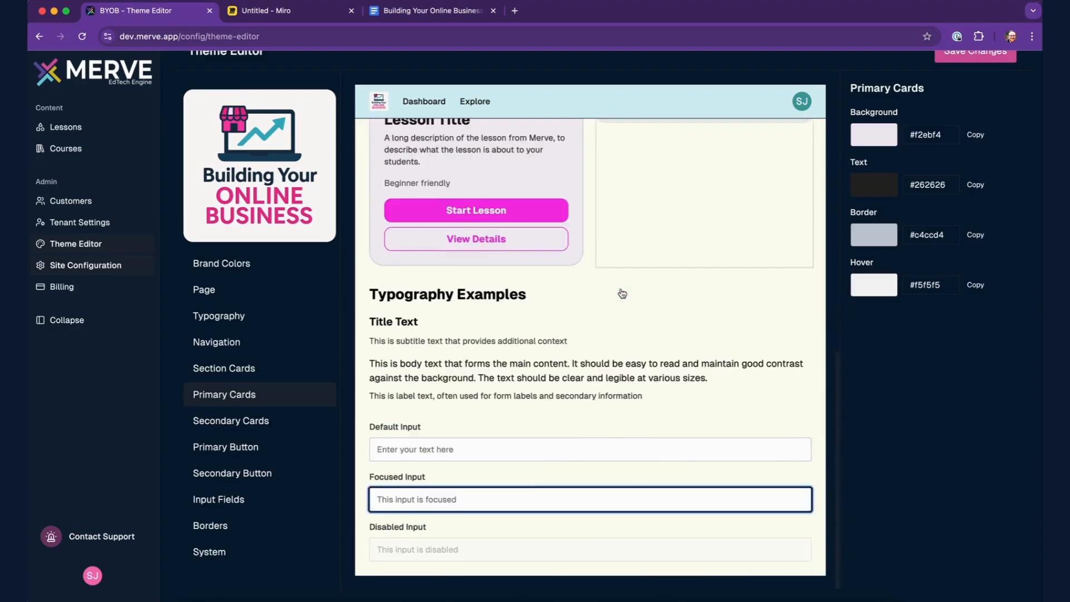
scroll(621, 295, up, 11)
scroll(621, 298, up, 2)
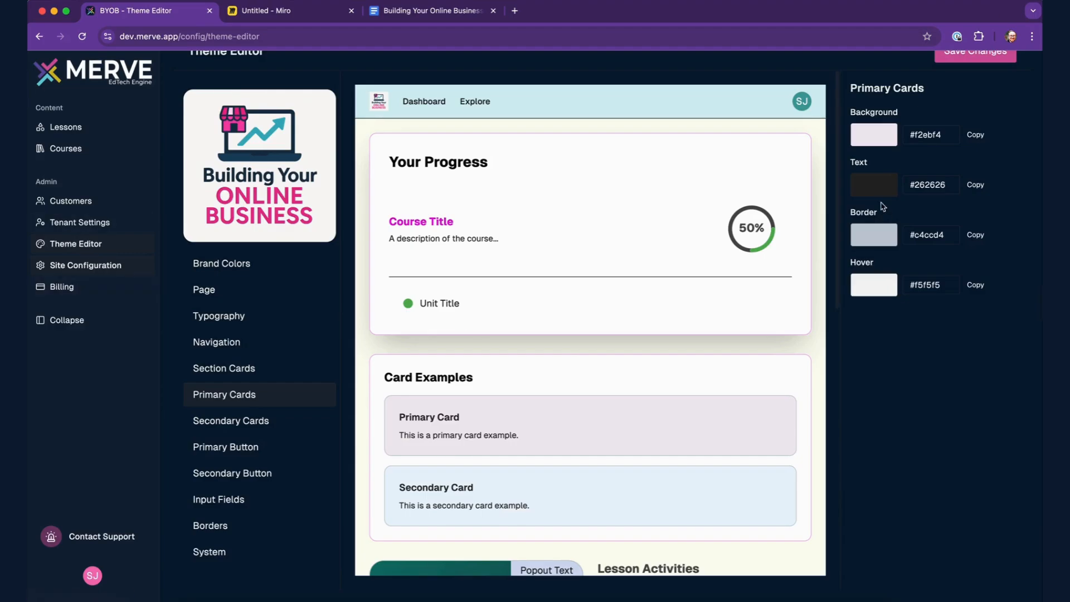
Save the theme colour changes.
scroll(881, 203, up, 2)
click(986, 127)
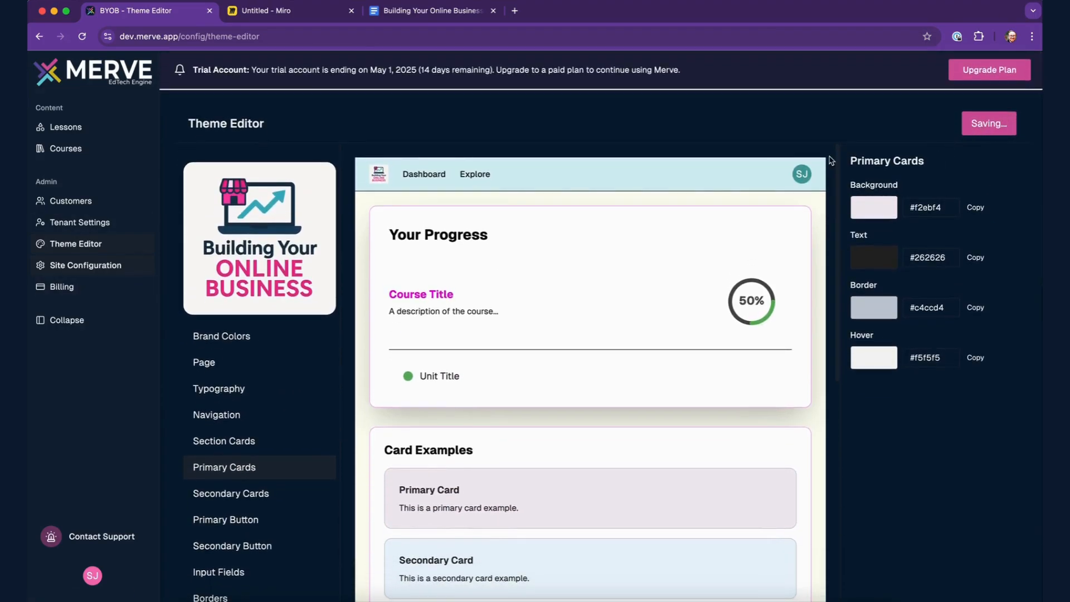
Find the primary domain in the tenant's domain settings and open the learning platform's login page at byob.dev.merve.online in a new tab.
click(95, 224)
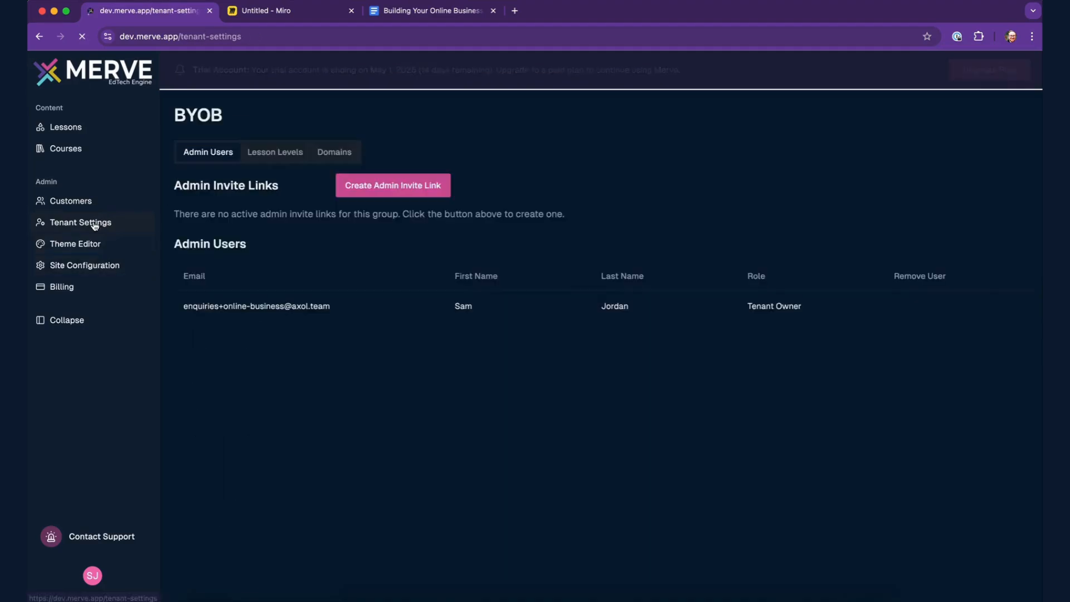
click(330, 158)
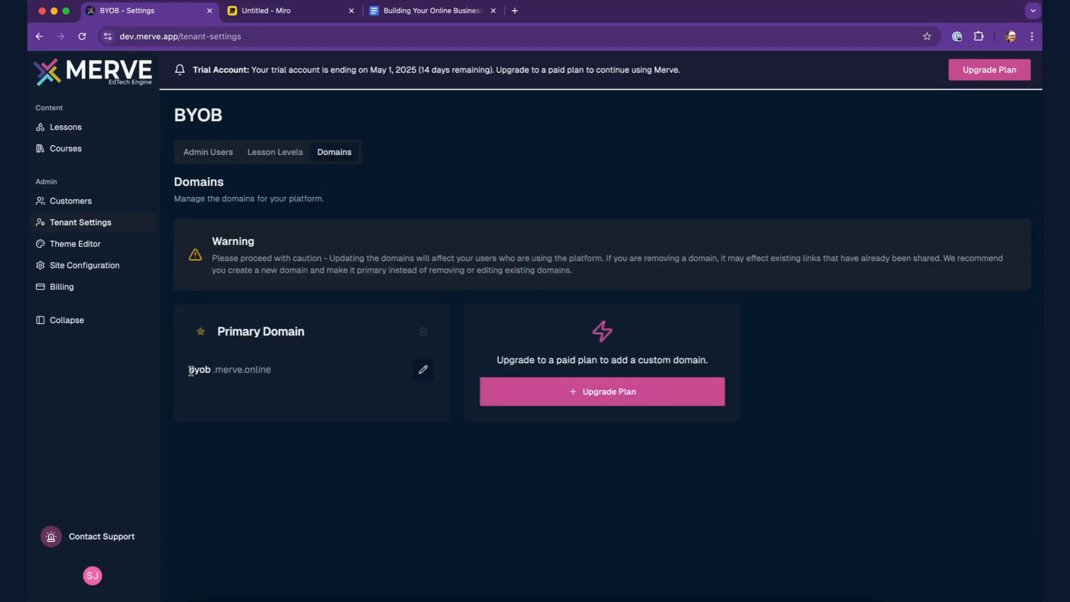
drag(189, 372, 277, 376)
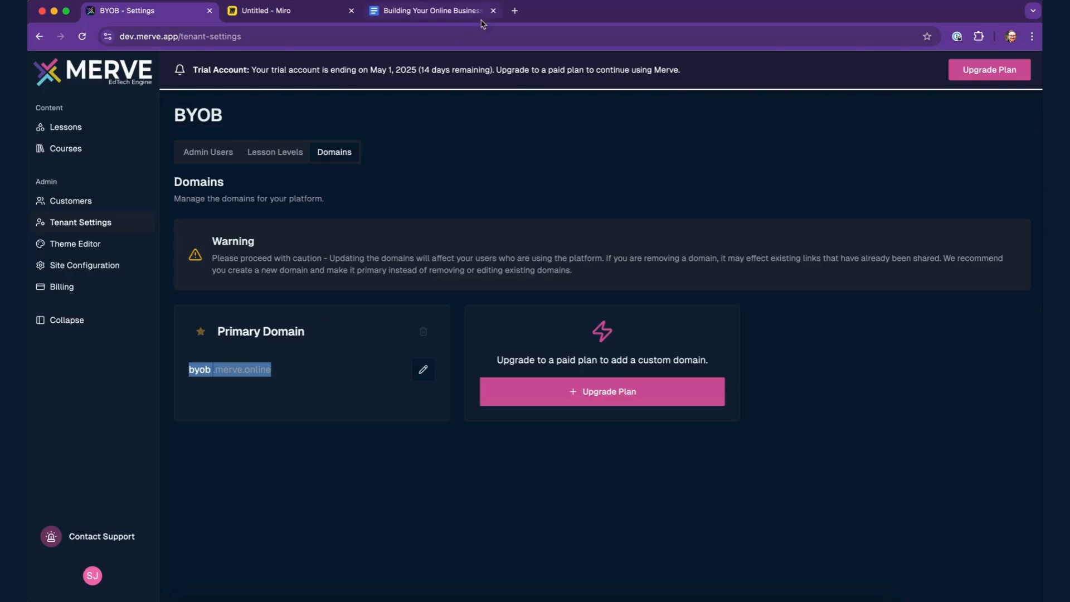
click(516, 12)
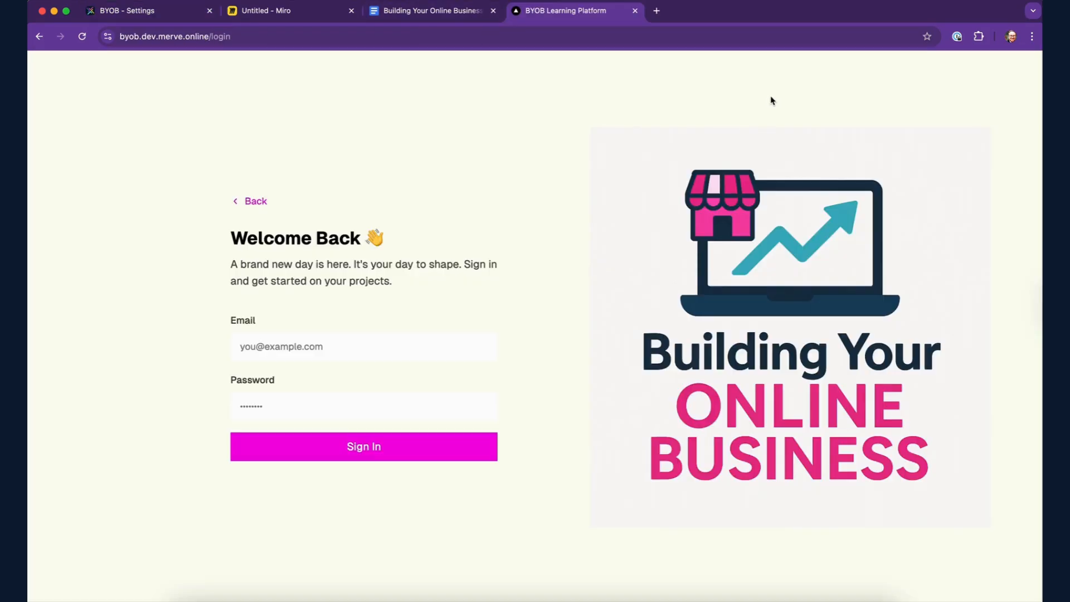
Examine the email and password fields on the branded login page.
click(345, 355)
click(353, 403)
click(431, 279)
Return to the Theme Editor, open the Primary Button colours and bring the lesson card's buttons into the preview.
click(161, 17)
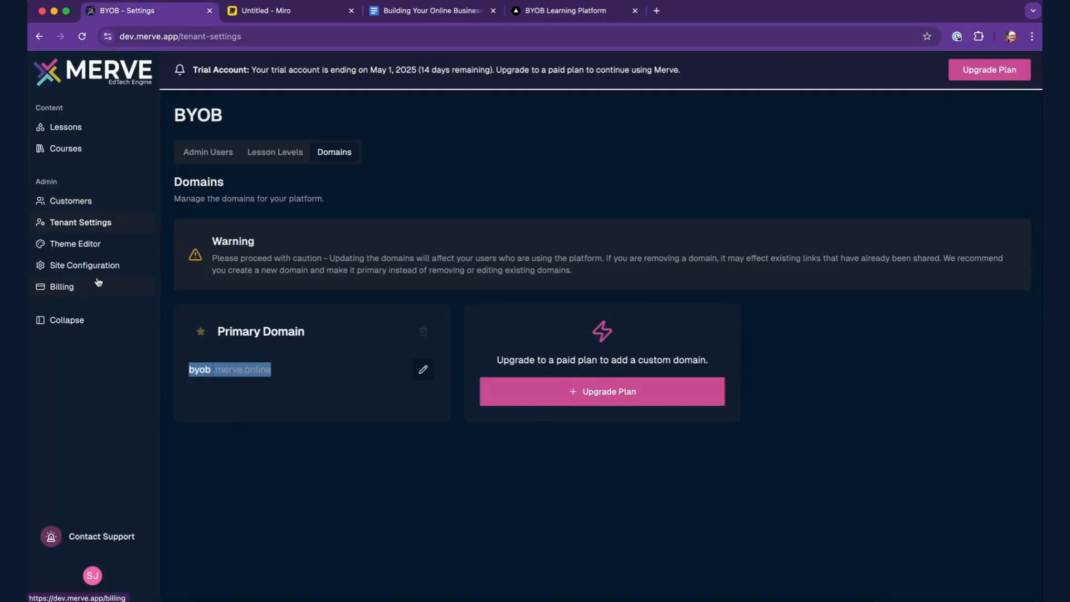
click(93, 249)
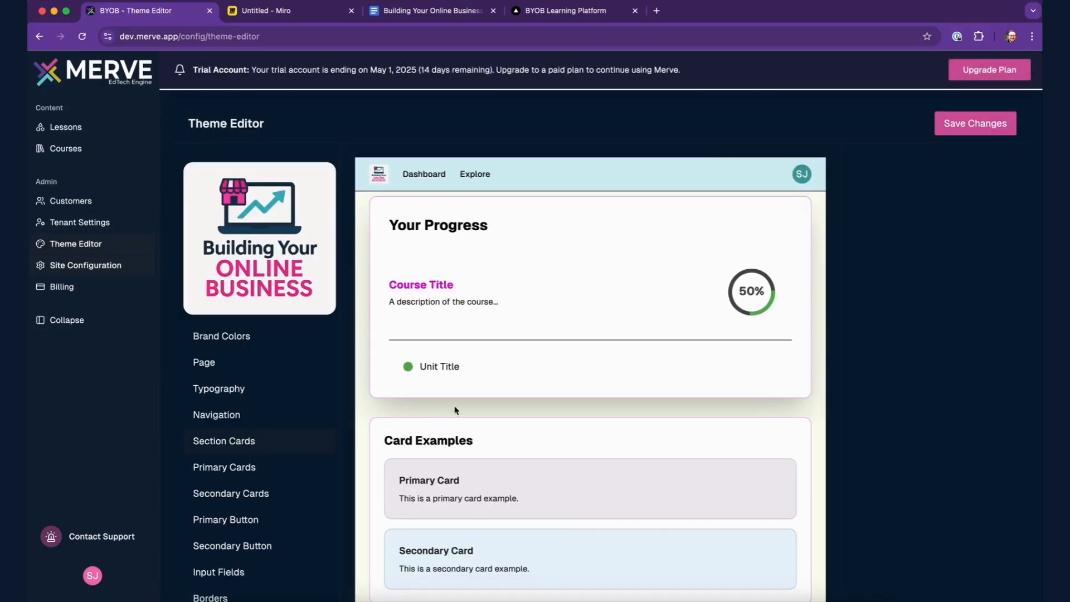
scroll(272, 425, down, 2)
click(270, 444)
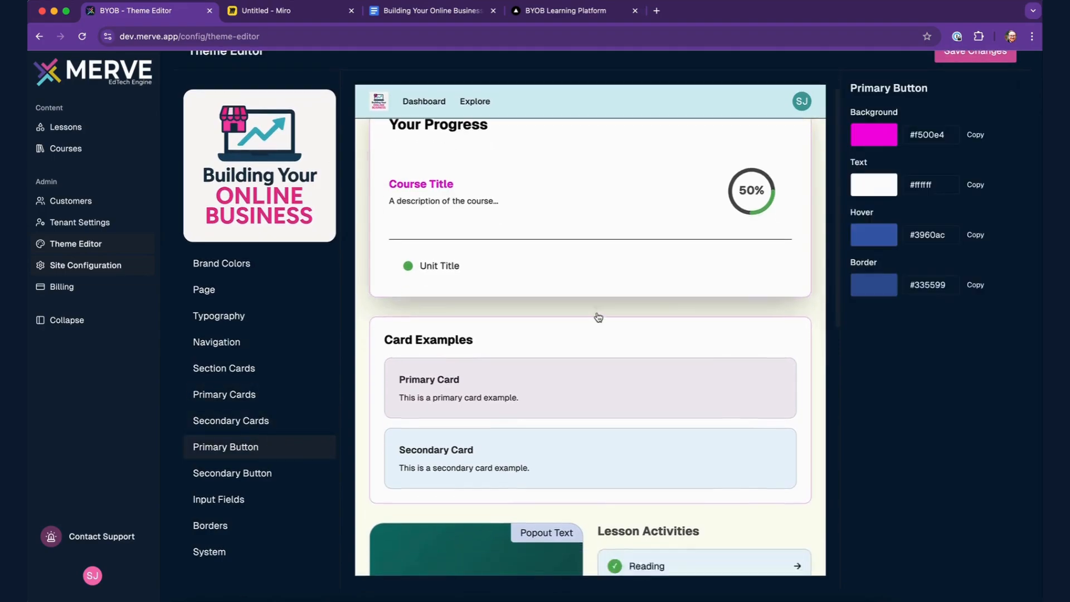
scroll(598, 317, down, 6)
scroll(596, 316, up, 7)
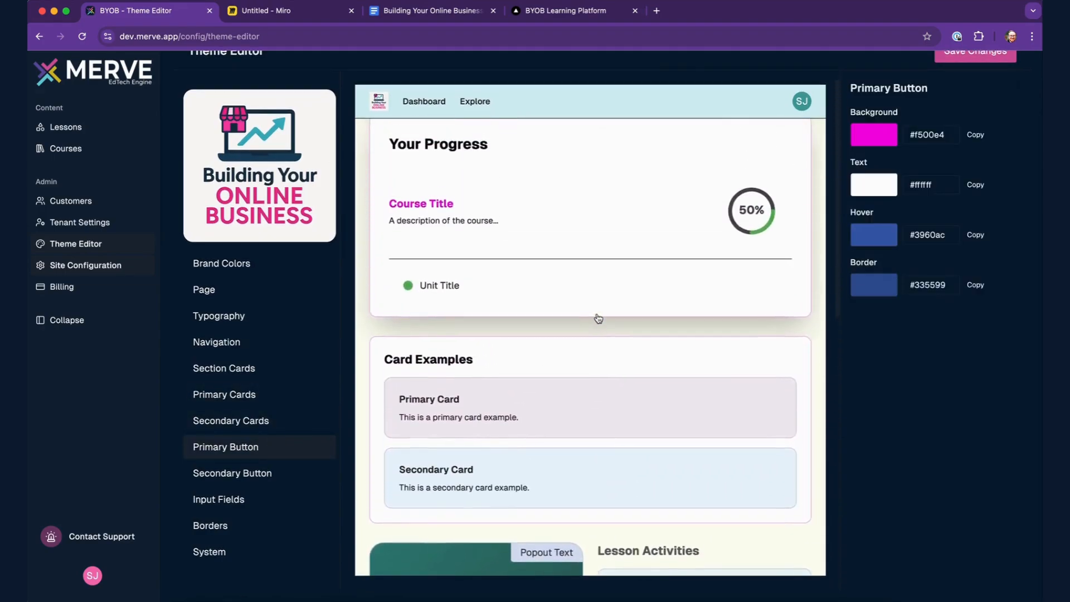
scroll(597, 318, down, 2)
scroll(598, 318, up, 2)
scroll(597, 318, down, 6)
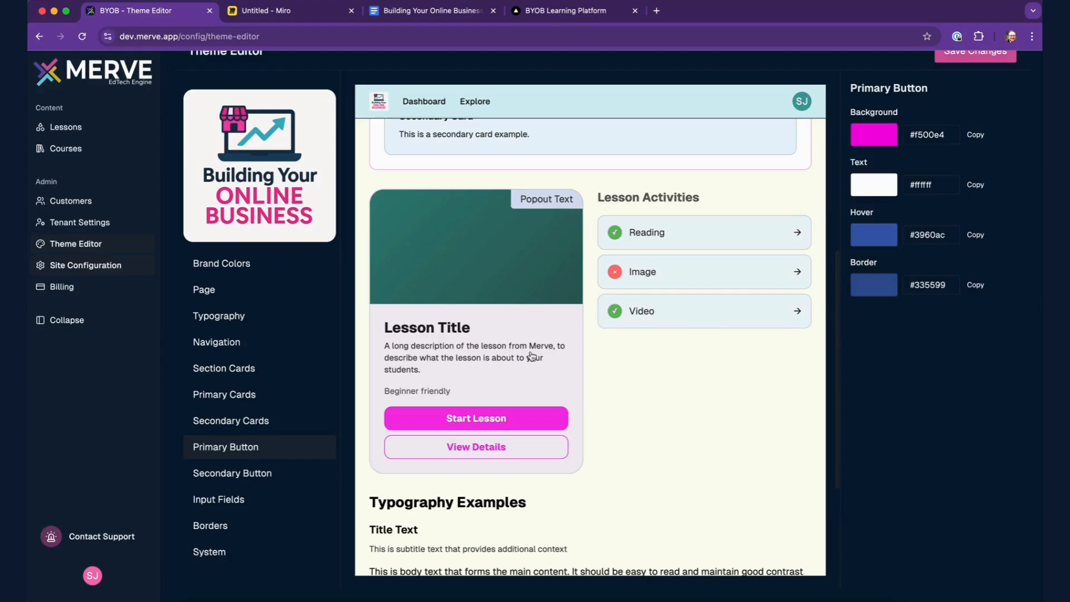
Change the Primary Button background to a deeper magenta pink, #c7118d.
click(875, 137)
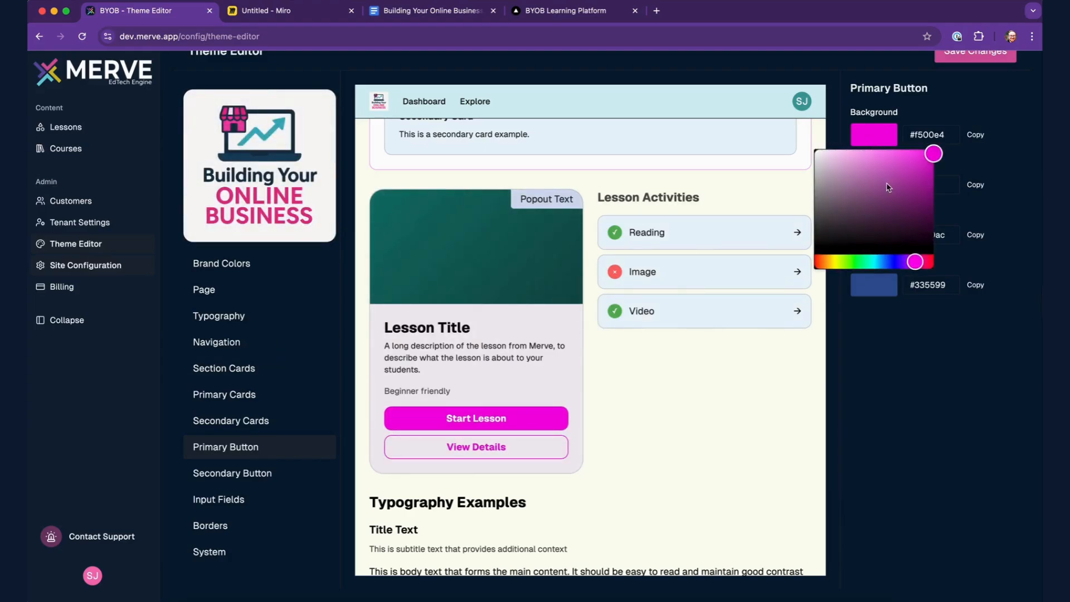
drag(921, 157, 902, 154)
drag(916, 268, 920, 265)
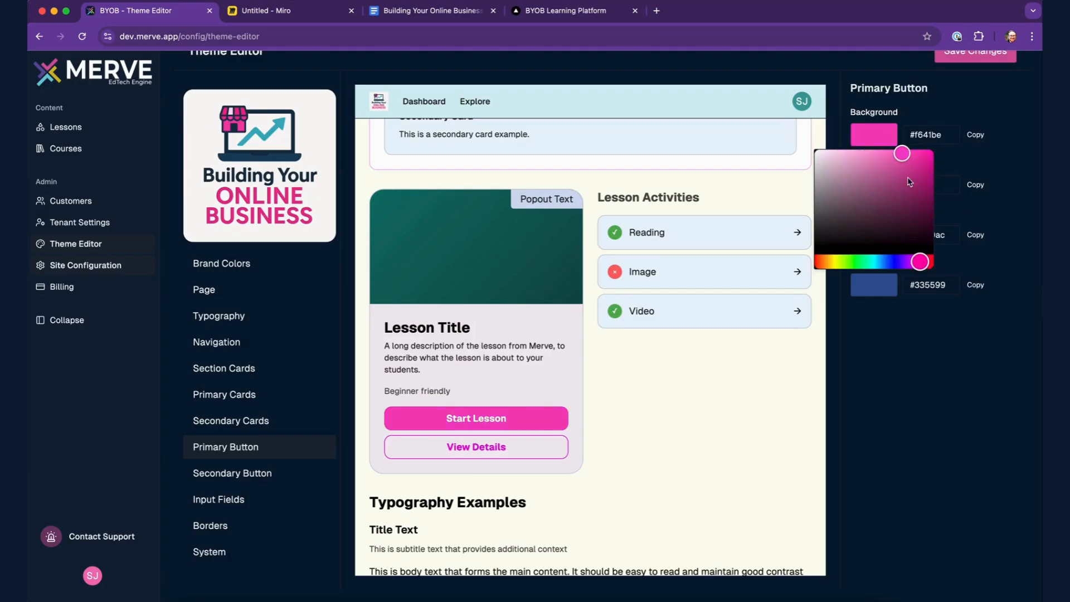
drag(902, 155, 924, 176)
click(954, 420)
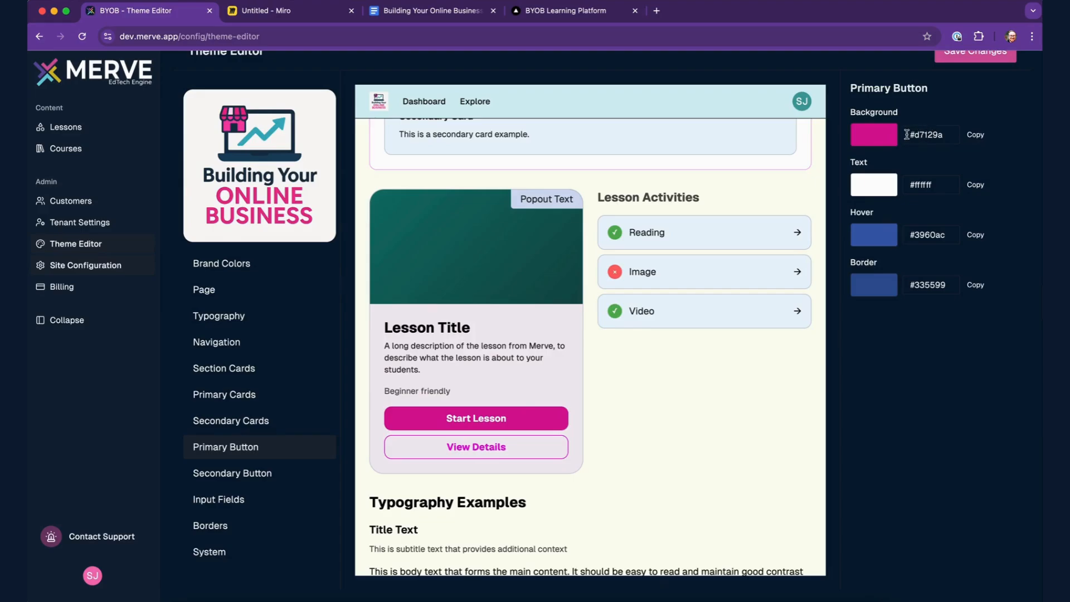
click(885, 140)
click(919, 176)
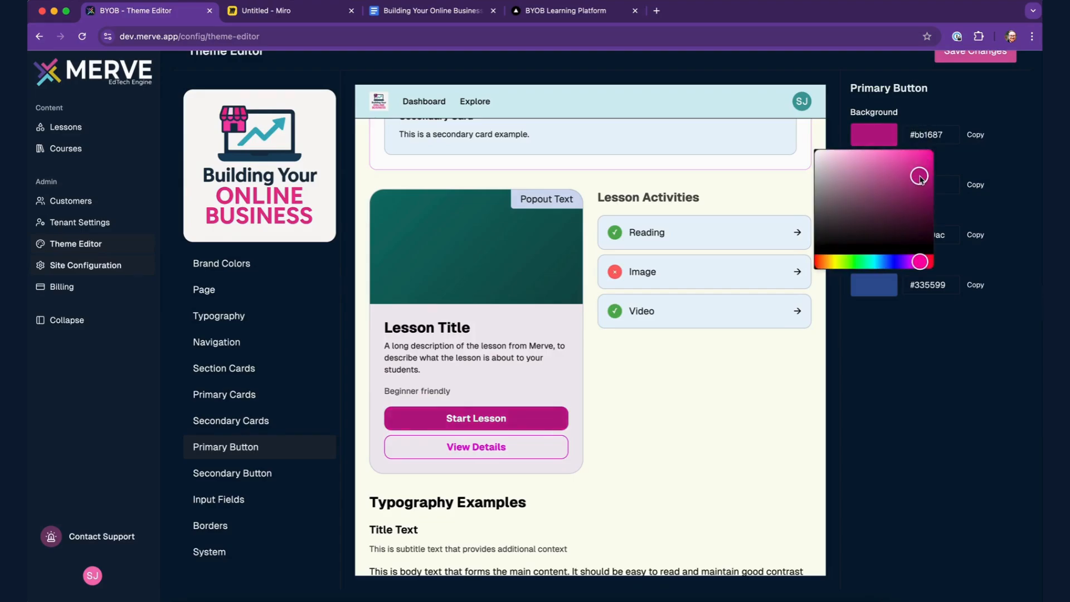
drag(920, 177, 925, 174)
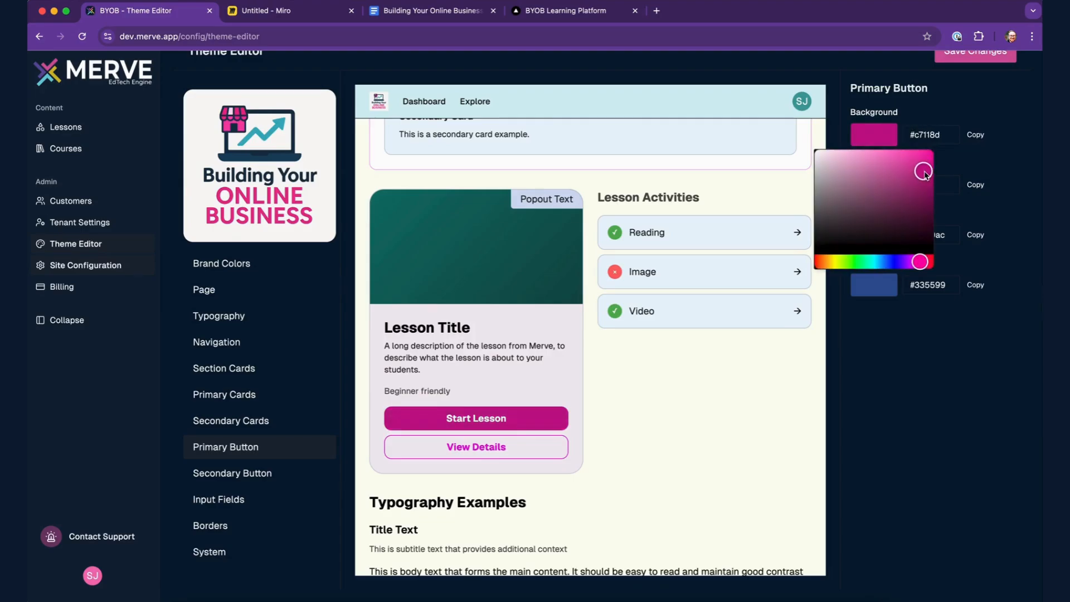
click(911, 366)
Check the new Primary Button colour throughout the preview and save the theme.
scroll(649, 351, up, 7)
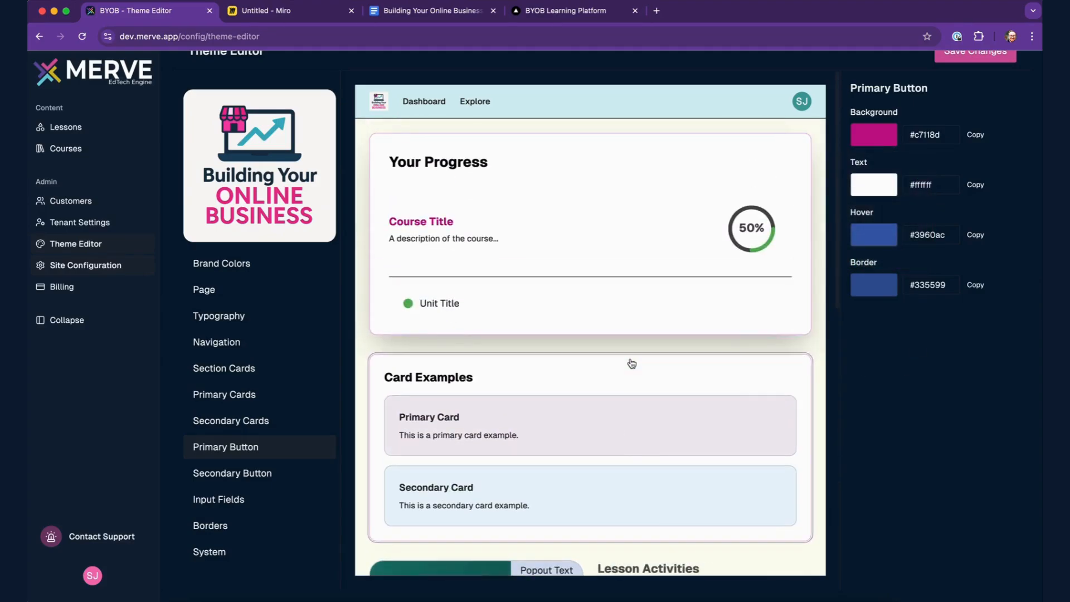
scroll(631, 363, down, 10)
scroll(632, 363, up, 4)
scroll(631, 363, up, 6)
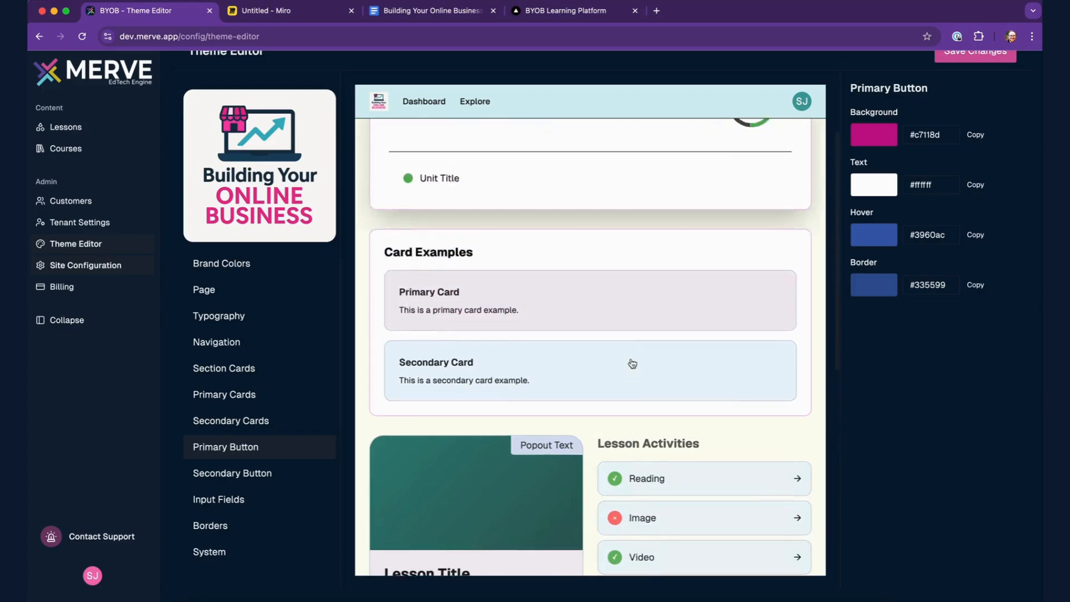
scroll(941, 100, up, 2)
click(960, 128)
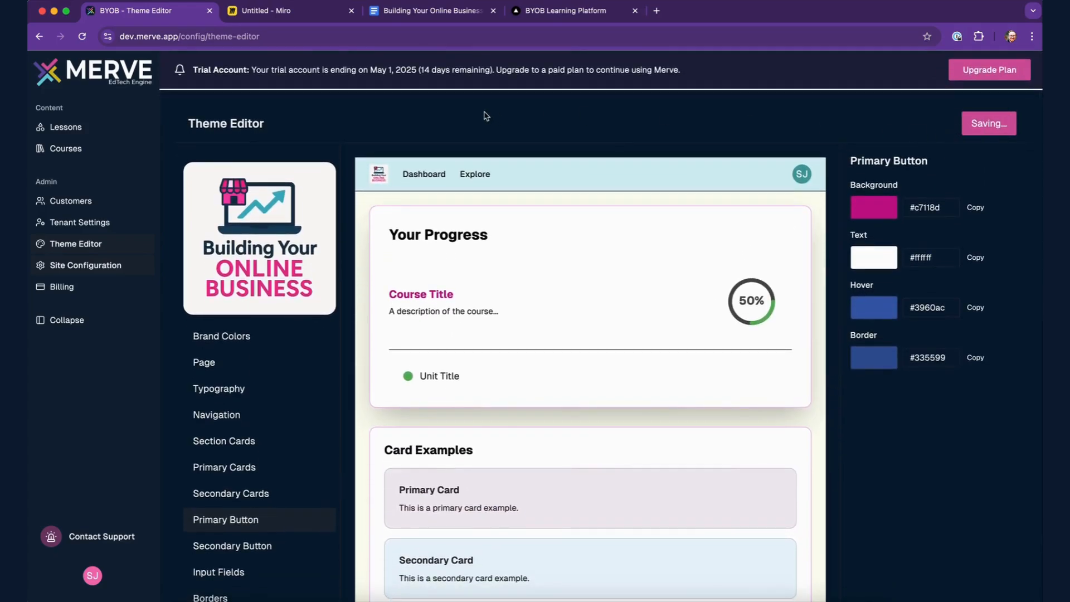
Reload the platform's login page to check its updated button colour and return to the Theme Editor.
click(571, 11)
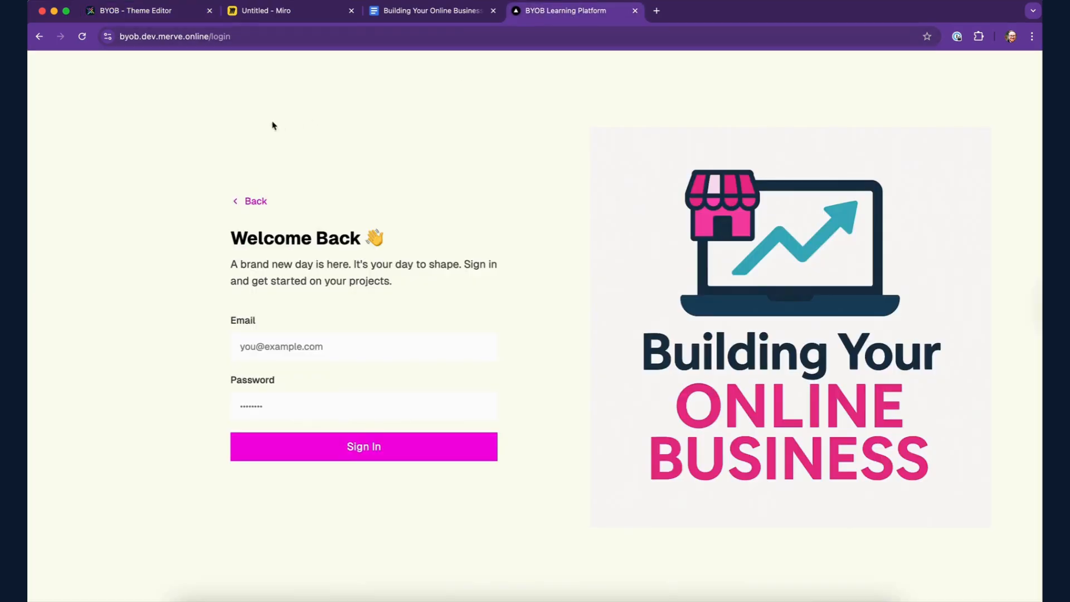
click(81, 36)
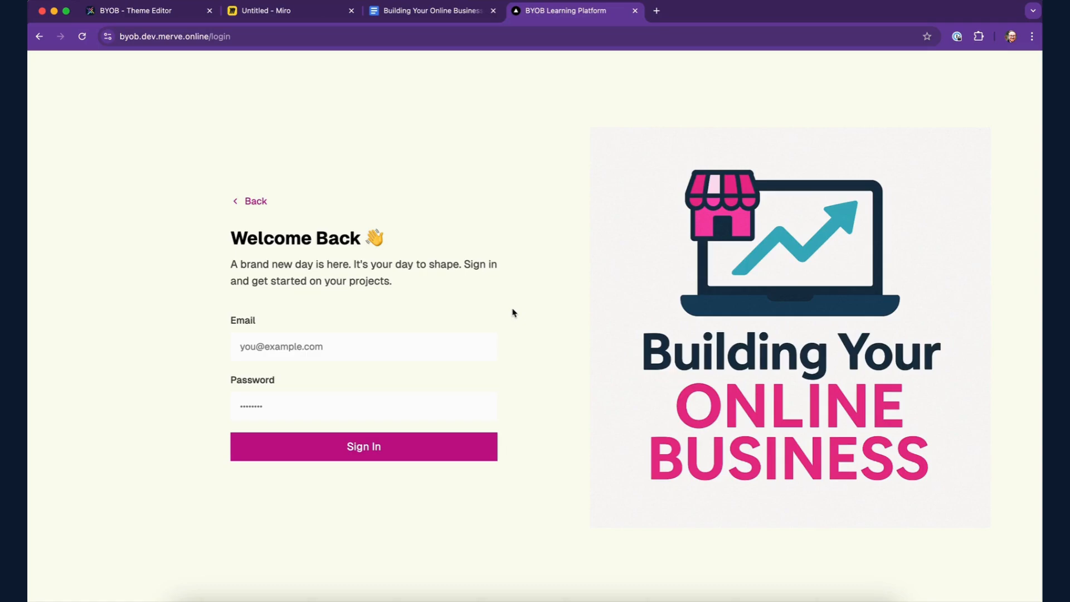
click(153, 12)
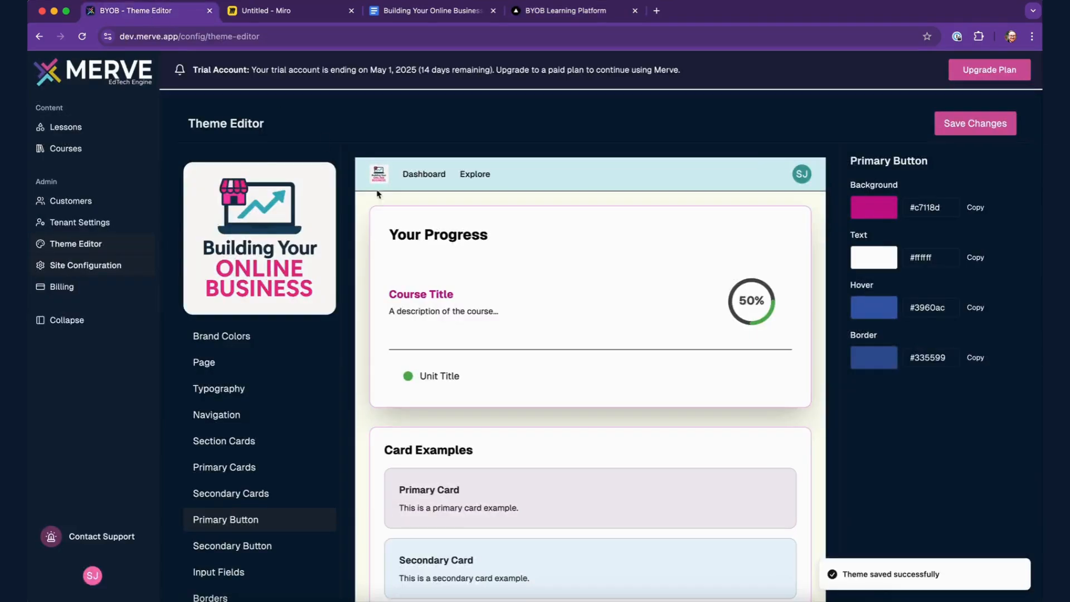
Review the saved theme throughout the Theme Editor preview and on the platform's live login page.
scroll(457, 300, down, 10)
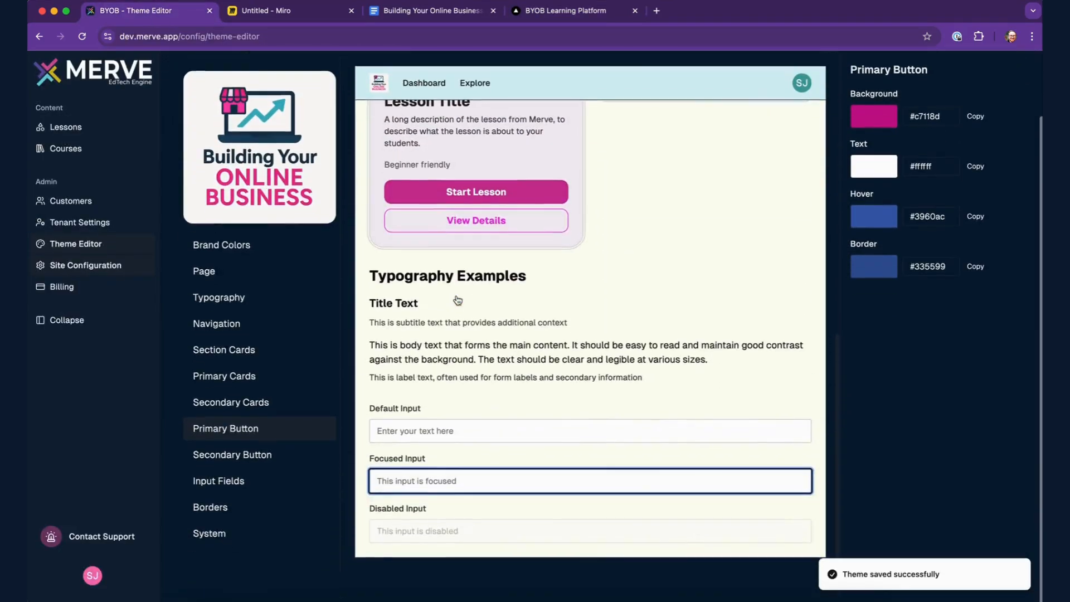
scroll(613, 312, up, 10)
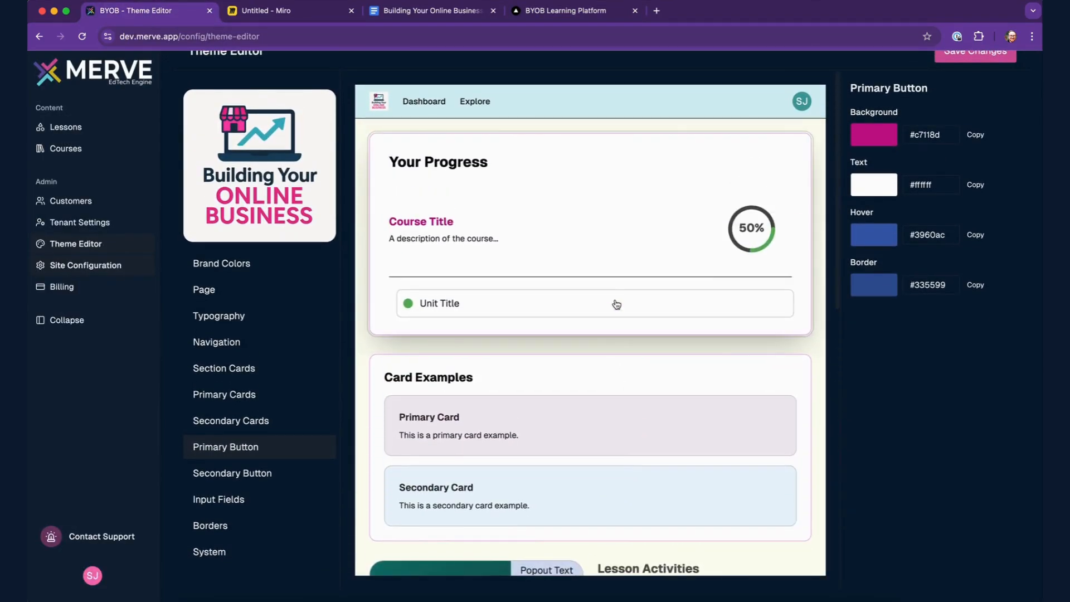
scroll(586, 303, up, 1)
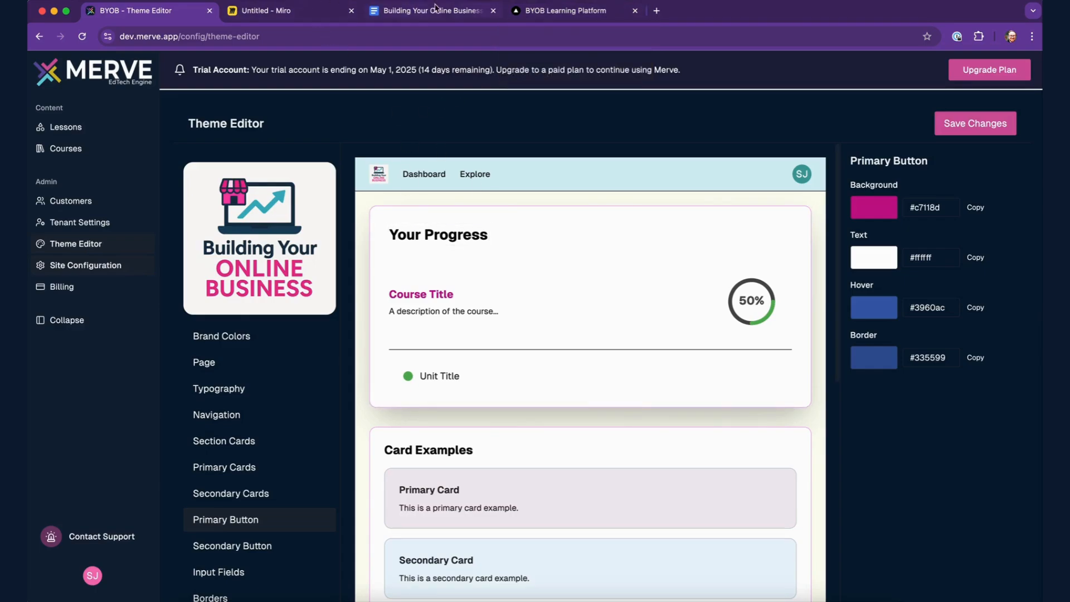
click(546, 12)
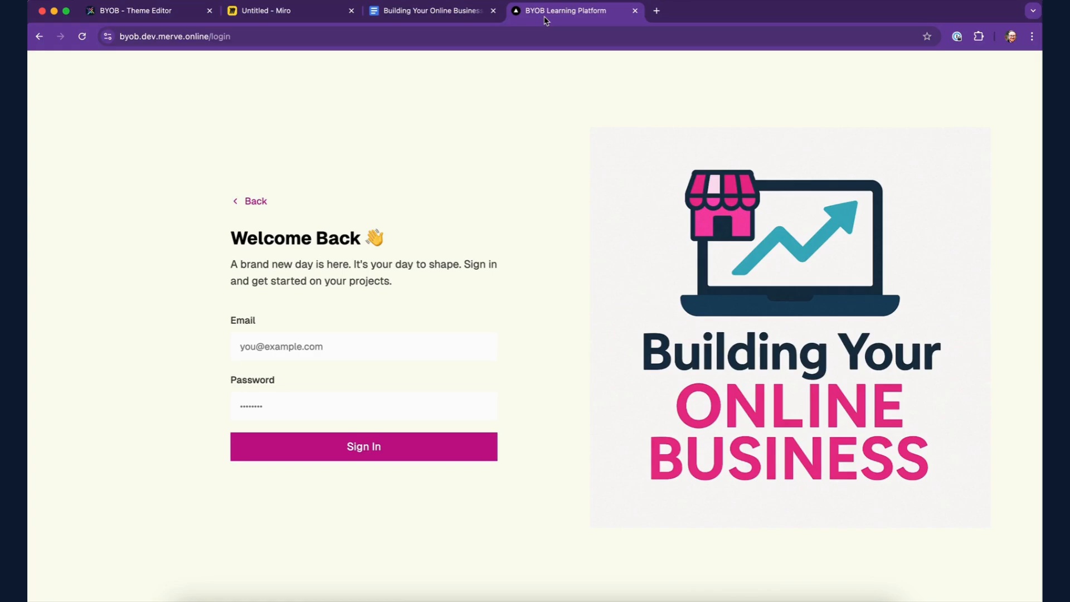
Open the Upgrade Plan page from the Theme Editor, review the Get Started and Pro plans, and return to the platform's login page.
click(154, 13)
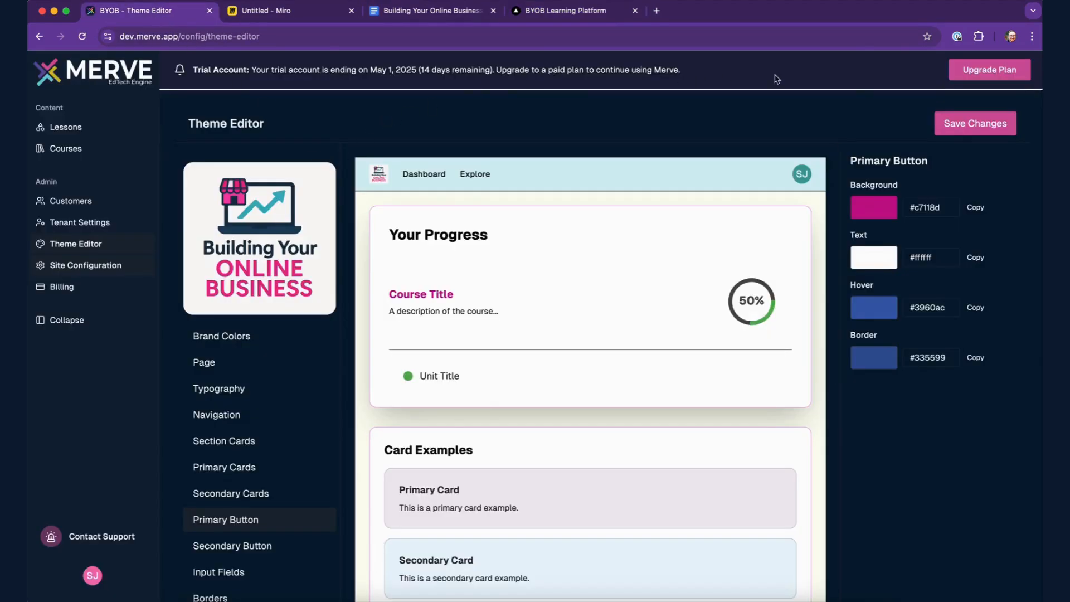
click(989, 76)
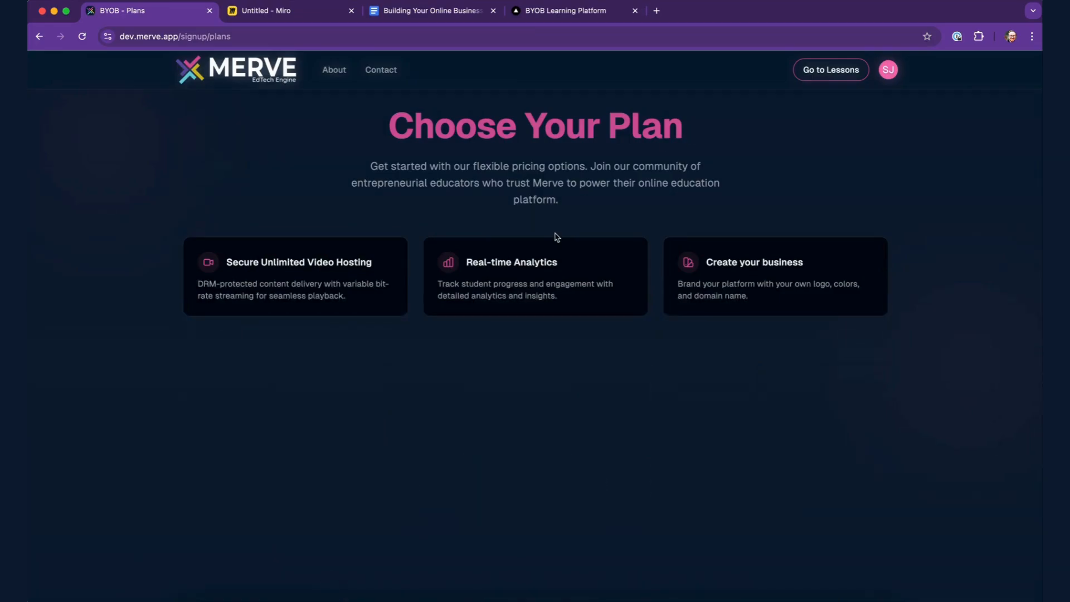
scroll(557, 237, down, 2)
scroll(556, 237, down, 4)
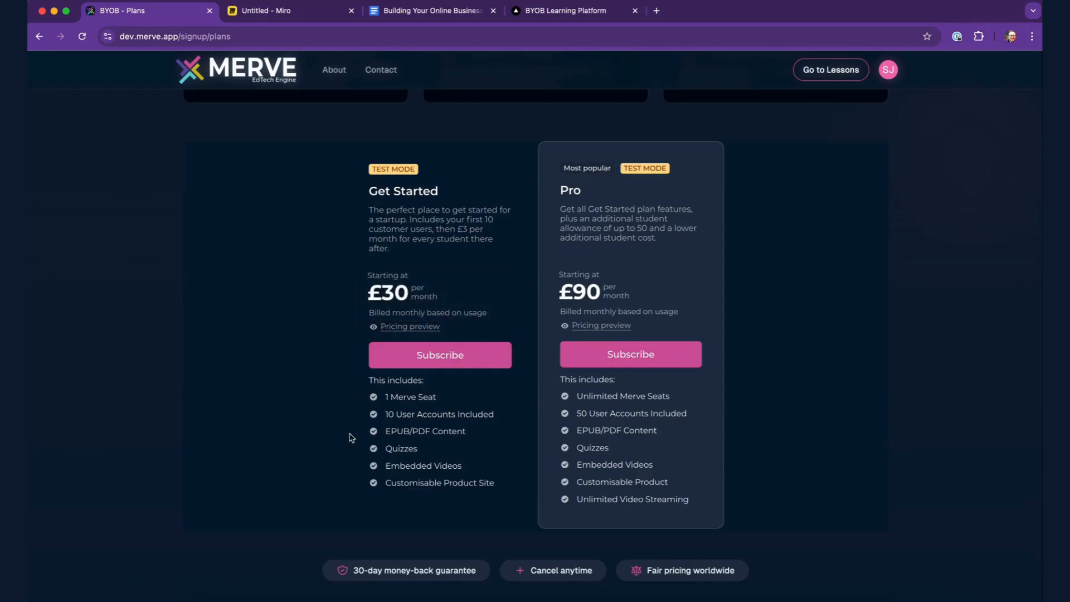
scroll(351, 438, up, 5)
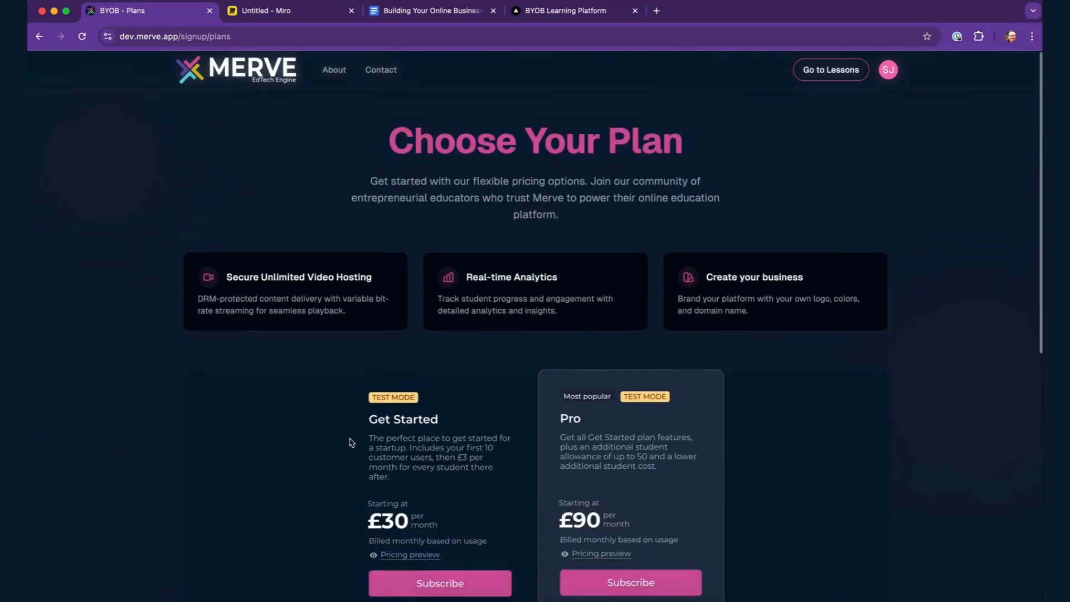
click(578, 14)
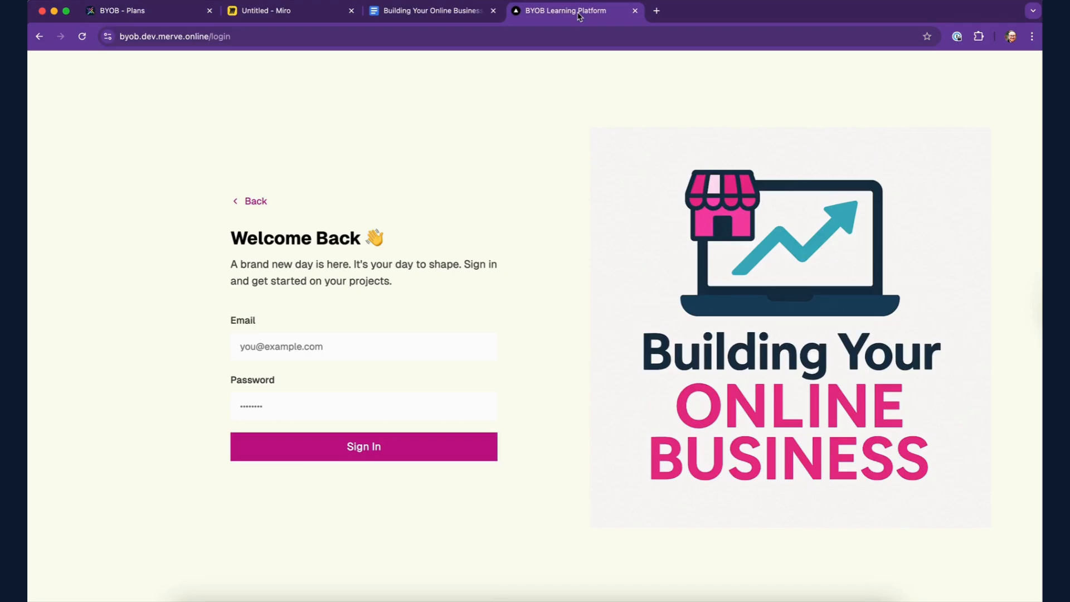